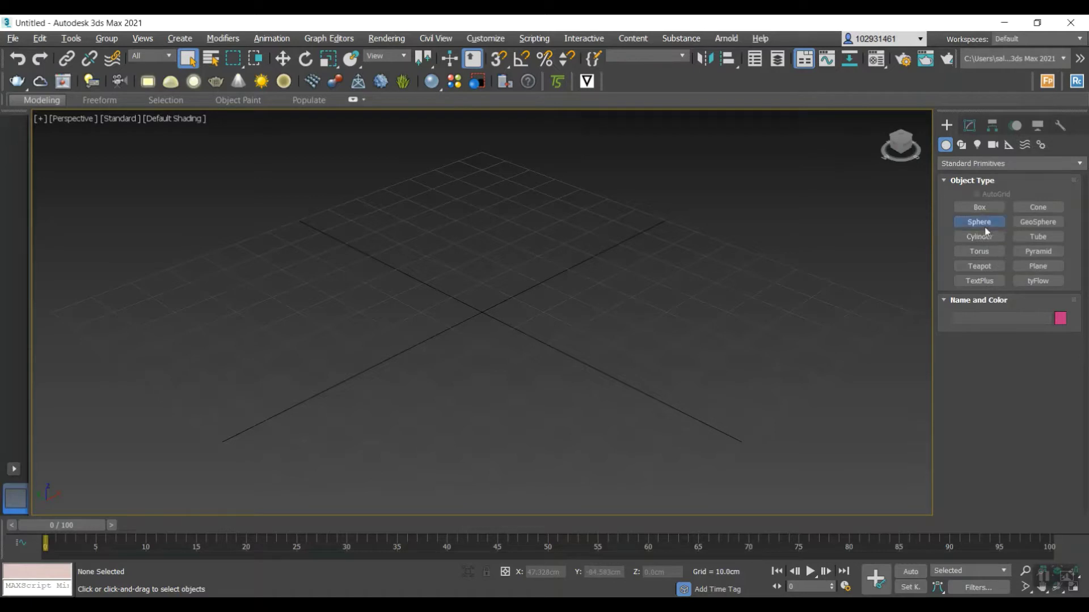
Create a sphere on the grid and set its radius to 20 cm
drag(401, 272, 475, 246)
click(969, 125)
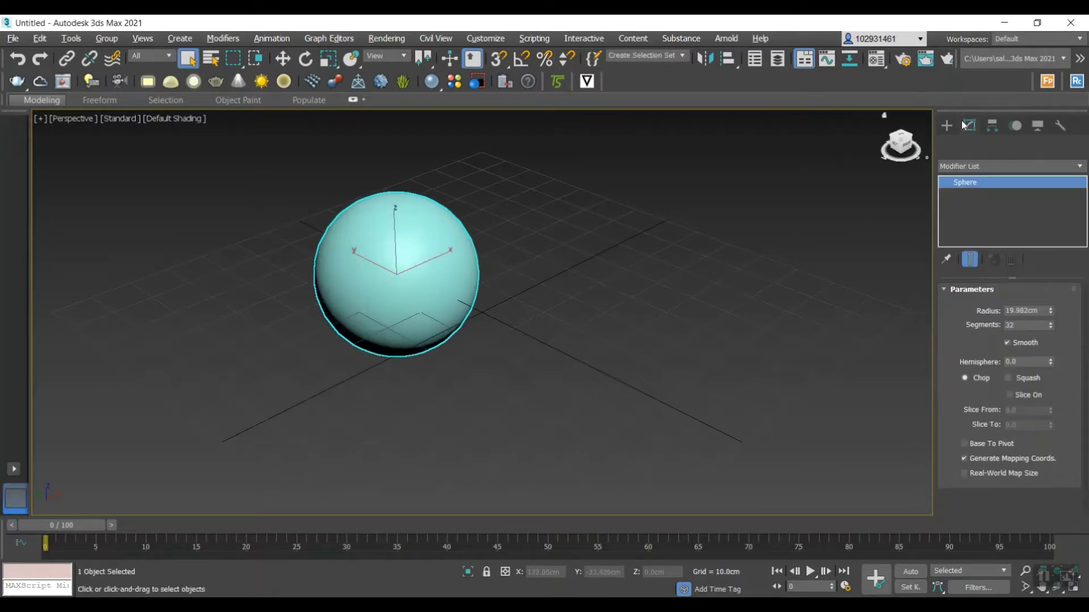
double_click(1035, 310)
text(20.0cm)
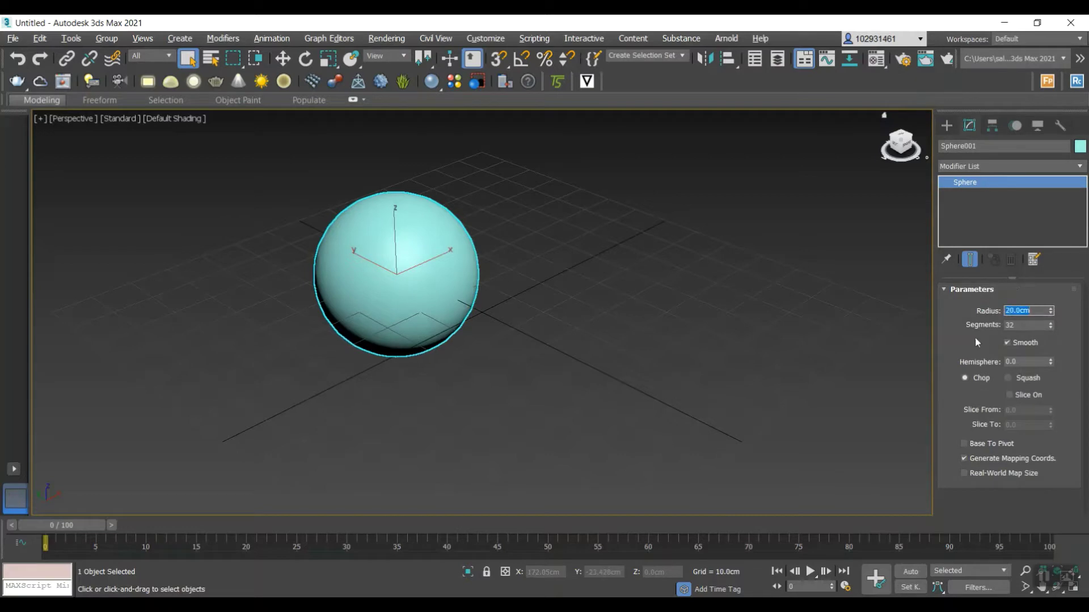
Move the sphere up along Z in the front view so it sits above the grid
click(282, 63)
click(909, 145)
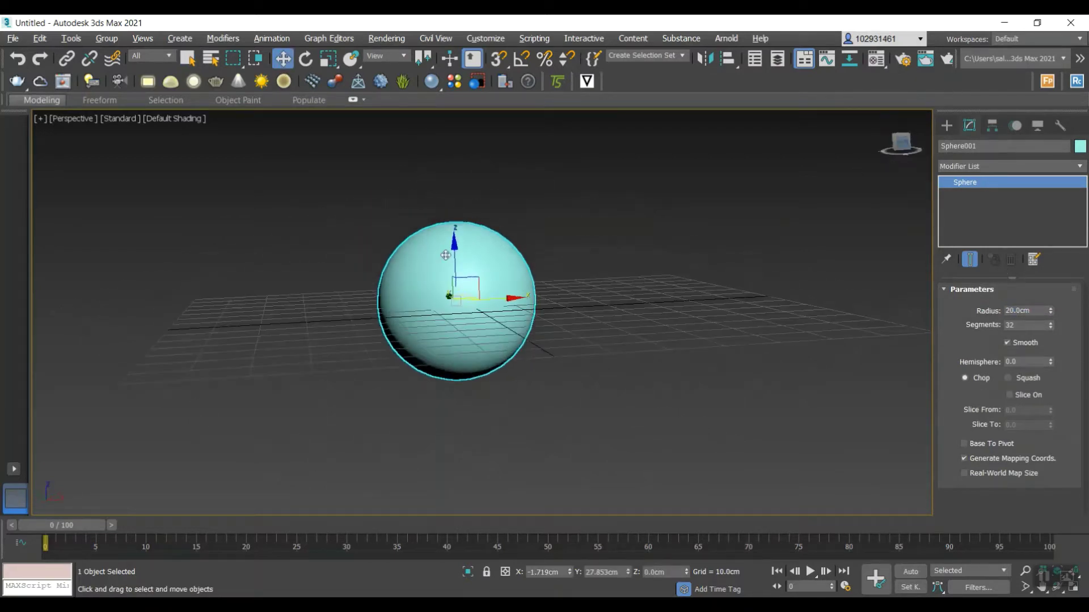
drag(476, 249, 478, 168)
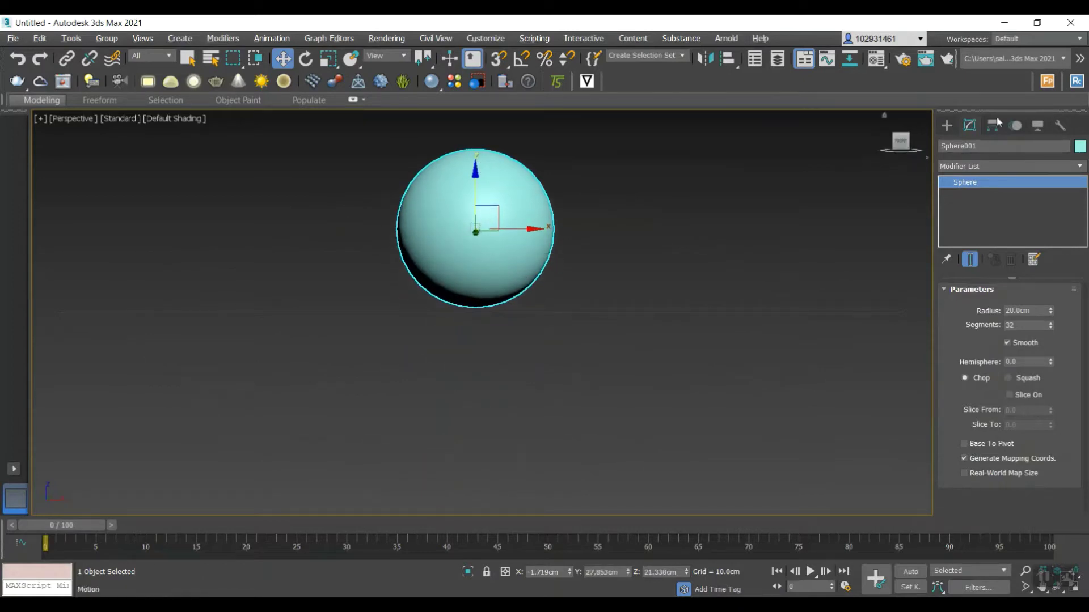
key(ctrl+d)
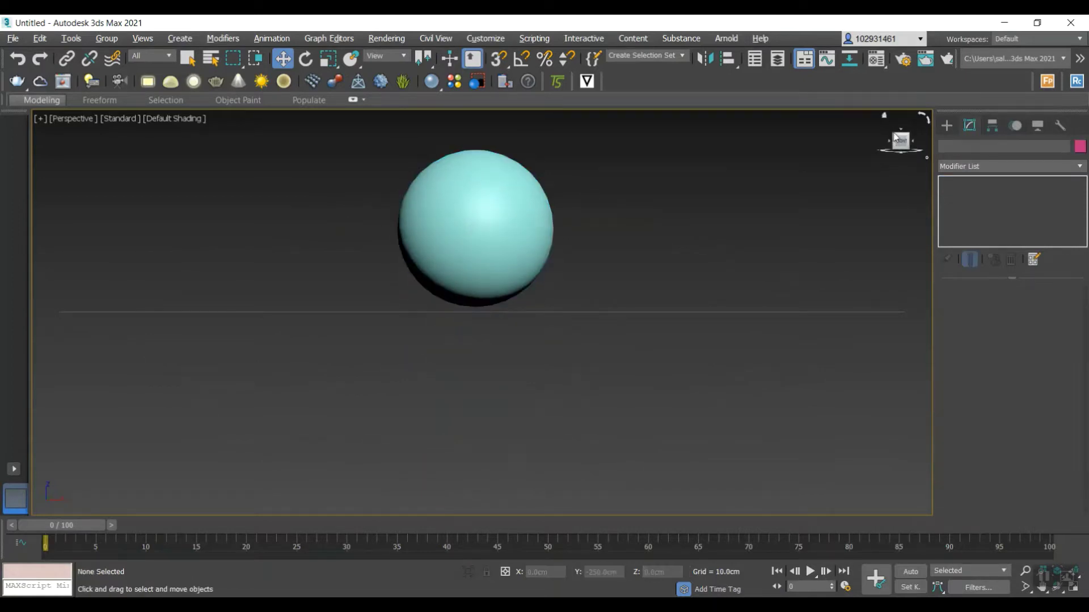
click(894, 136)
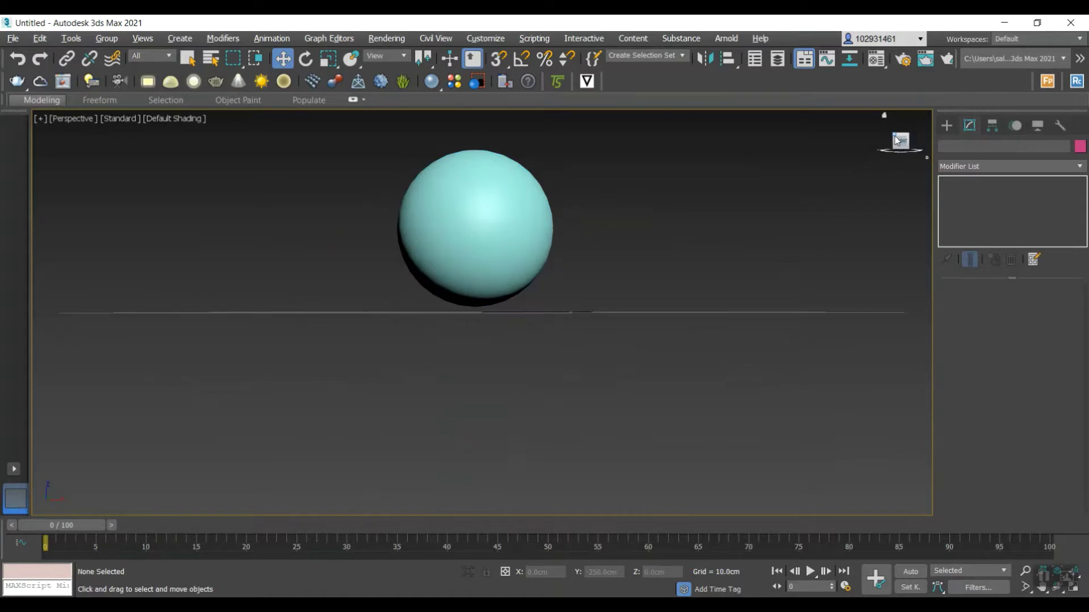
scroll(519, 322, down, 5)
scroll(515, 306, up, 5)
scroll(587, 318, down, 4)
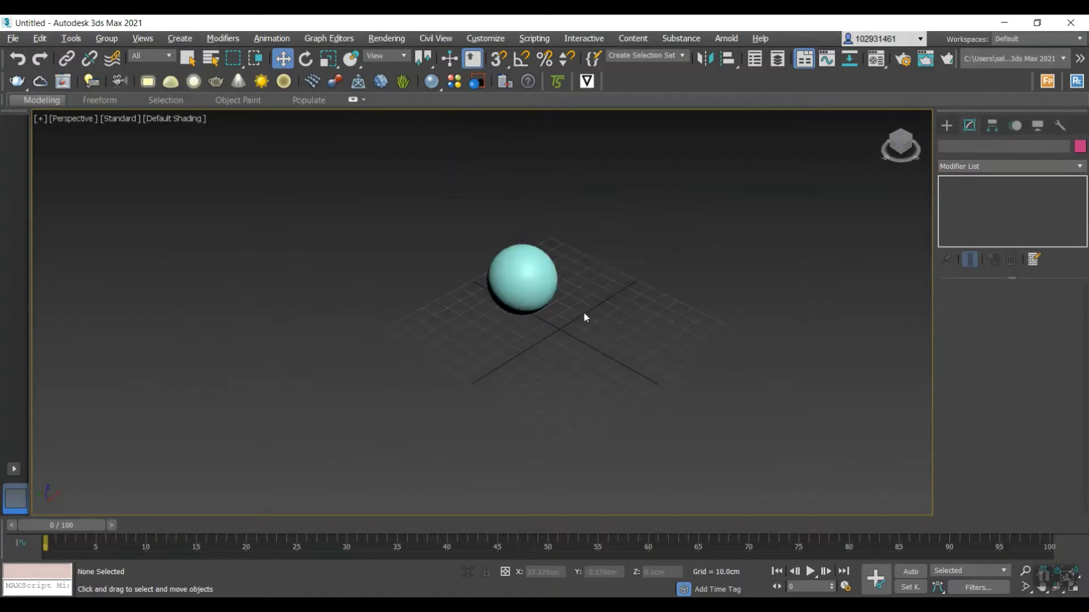
click(947, 126)
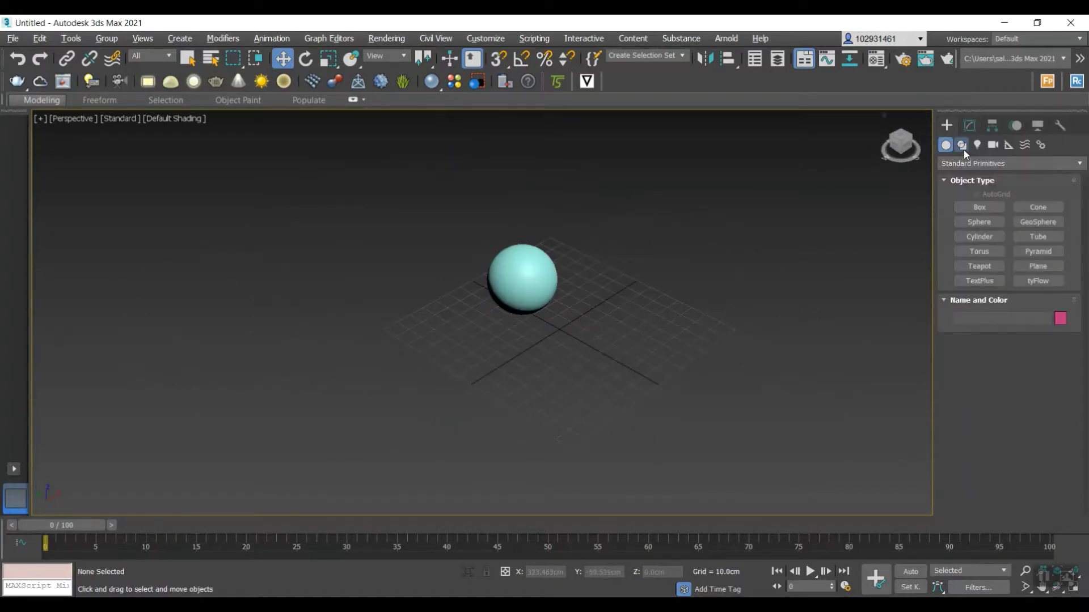
In Top view, start a Bezier Line just left of the sphere, curving around its left side
click(961, 145)
click(985, 218)
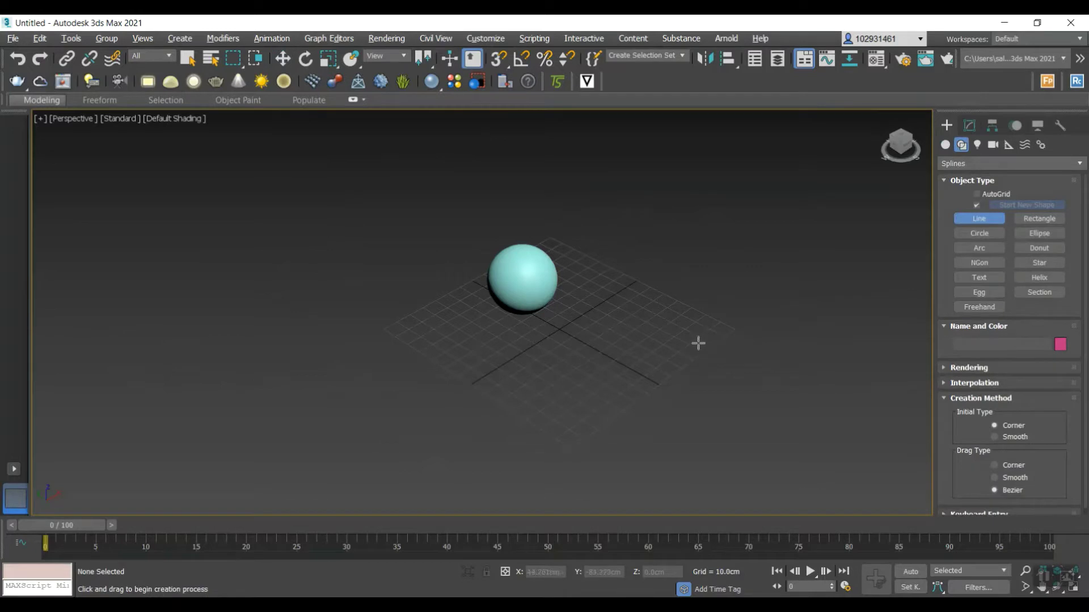
click(900, 135)
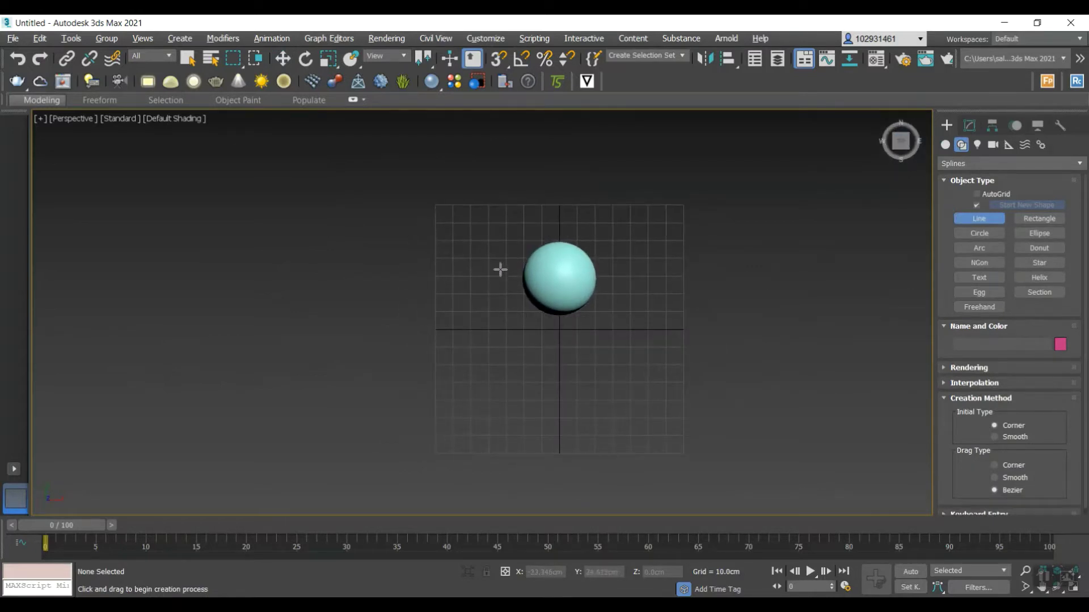
click(513, 256)
drag(449, 206, 401, 211)
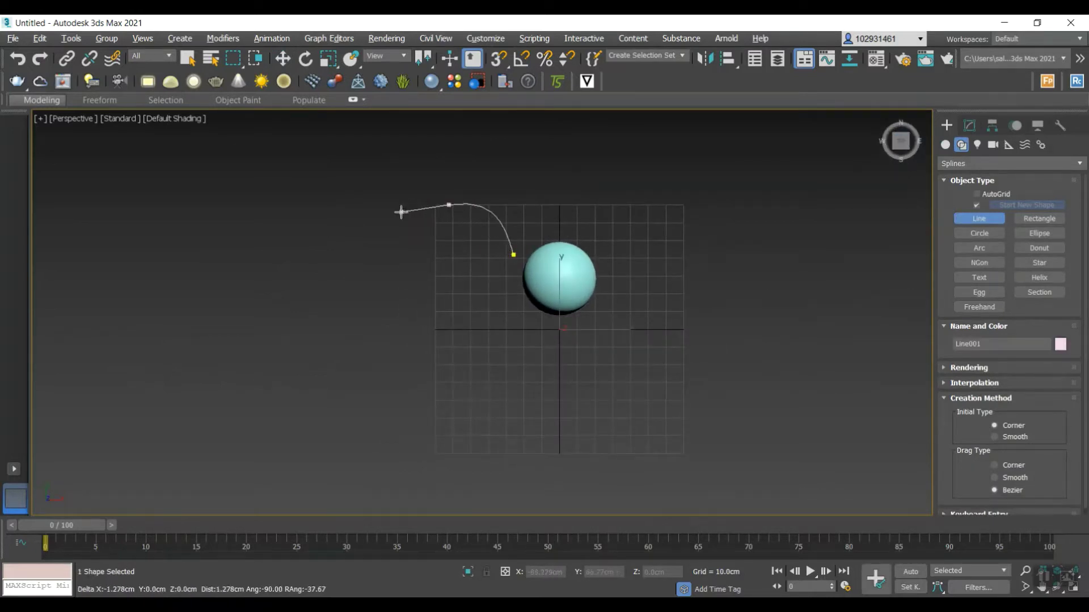
click(395, 322)
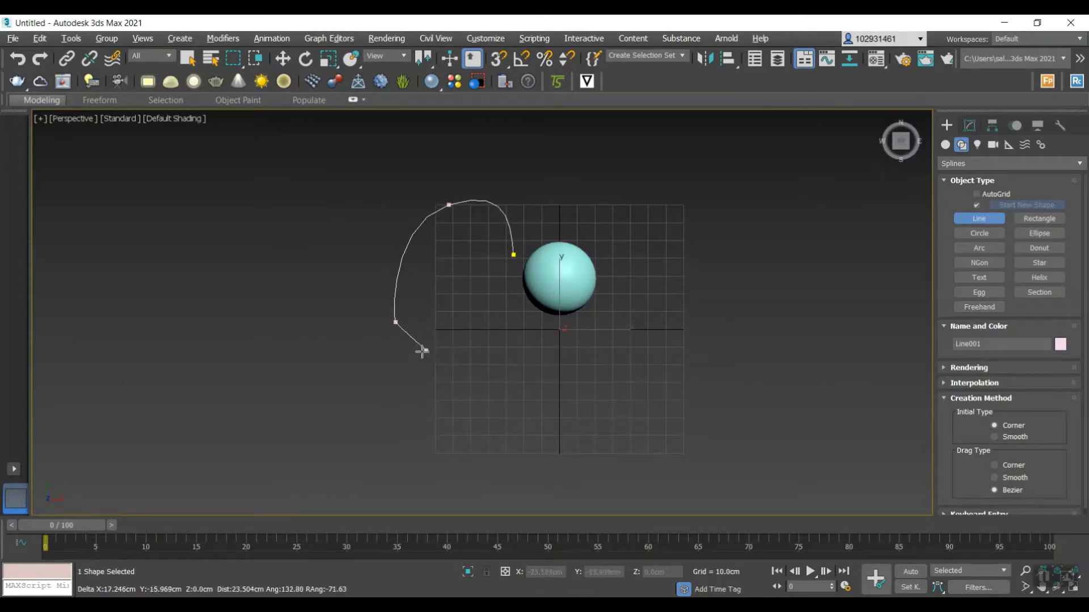
key(BackSpace)
drag(376, 319, 453, 361)
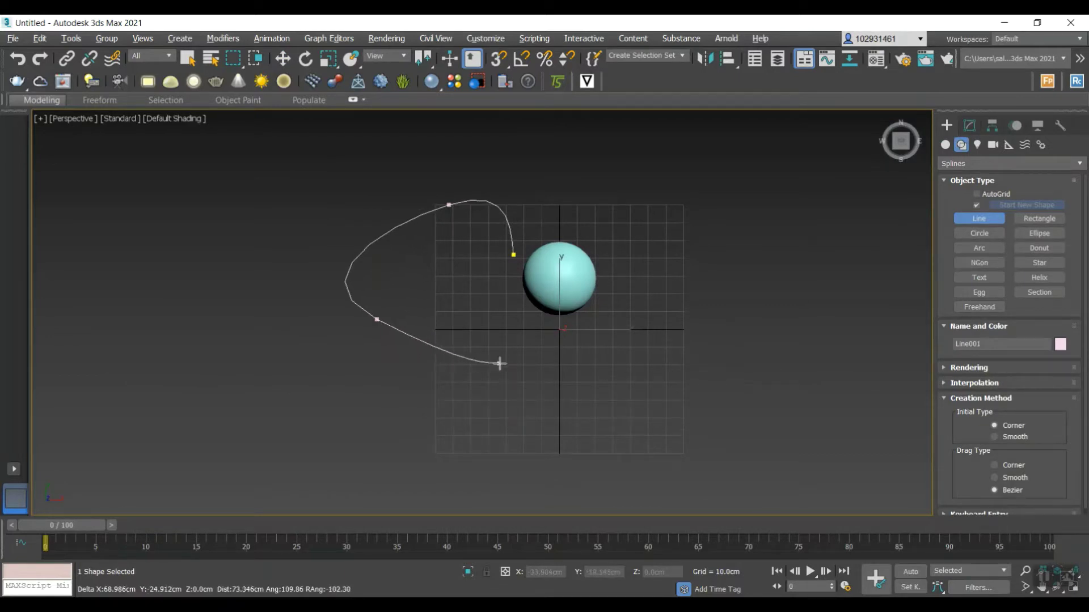
Continue the curve below and right of the sphere, ending at the lower right
drag(541, 366, 582, 384)
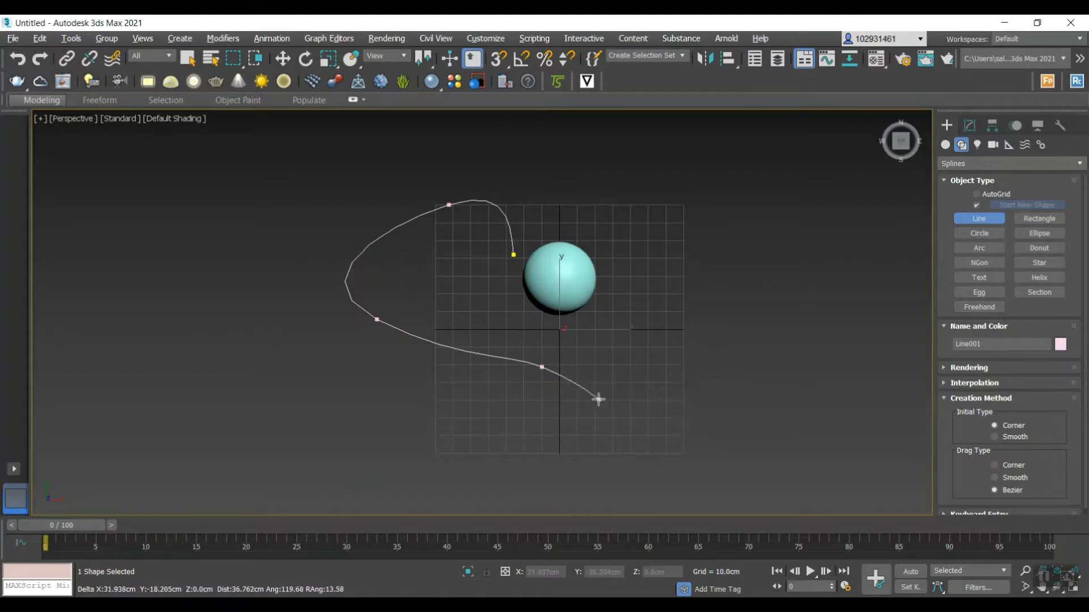
key(BackSpace)
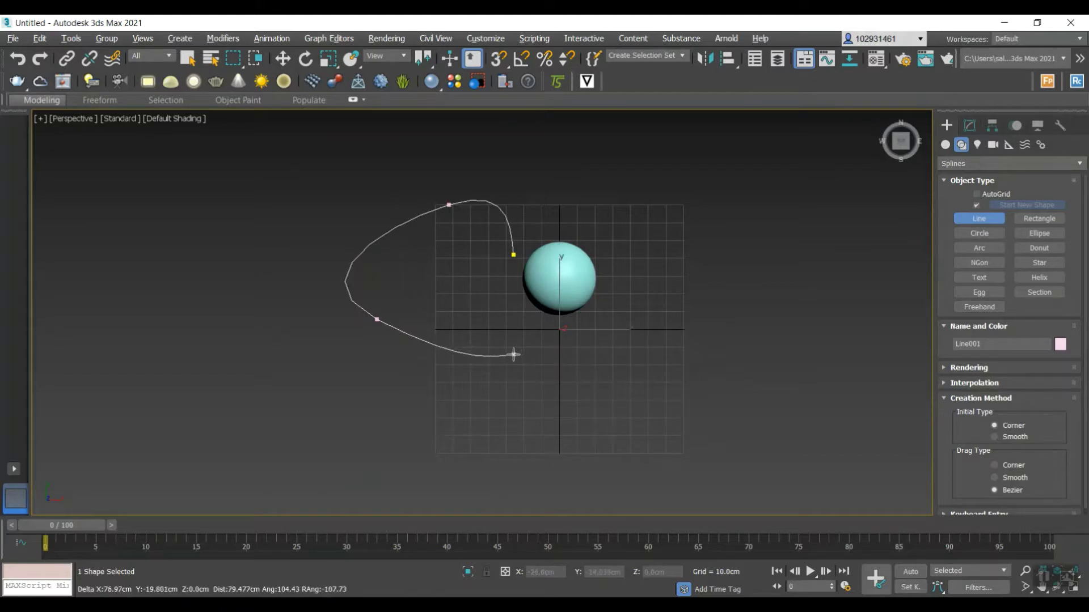
click(530, 347)
drag(671, 307, 708, 318)
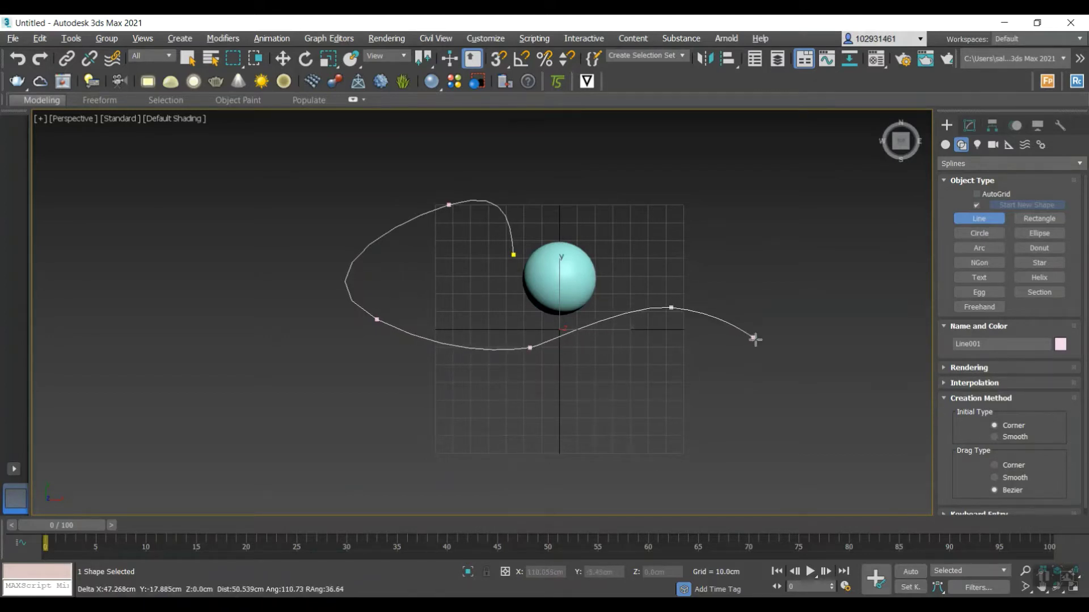
click(738, 401)
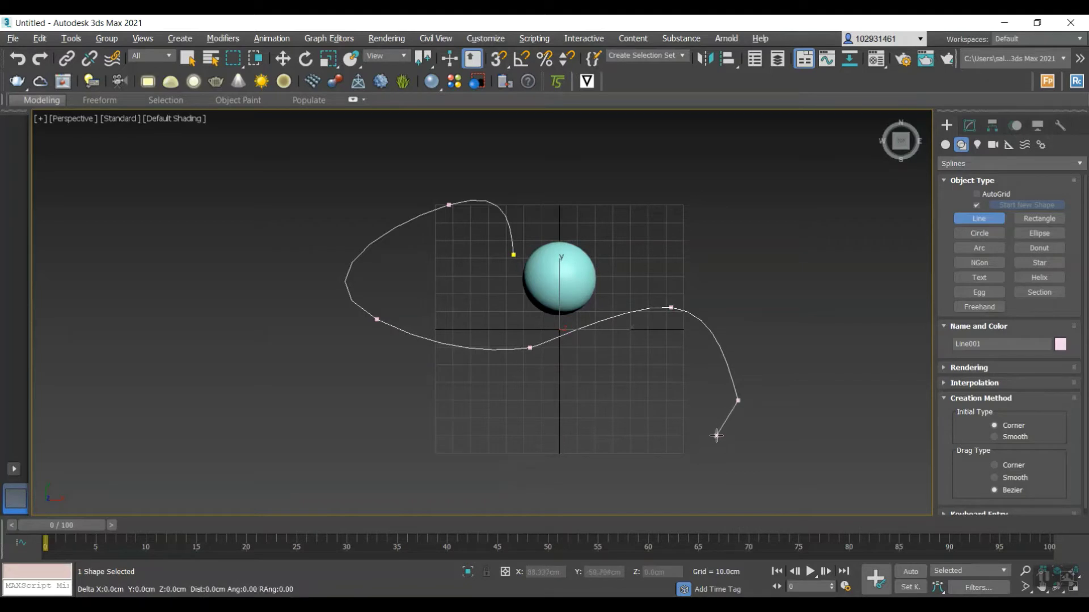
key(BackSpace)
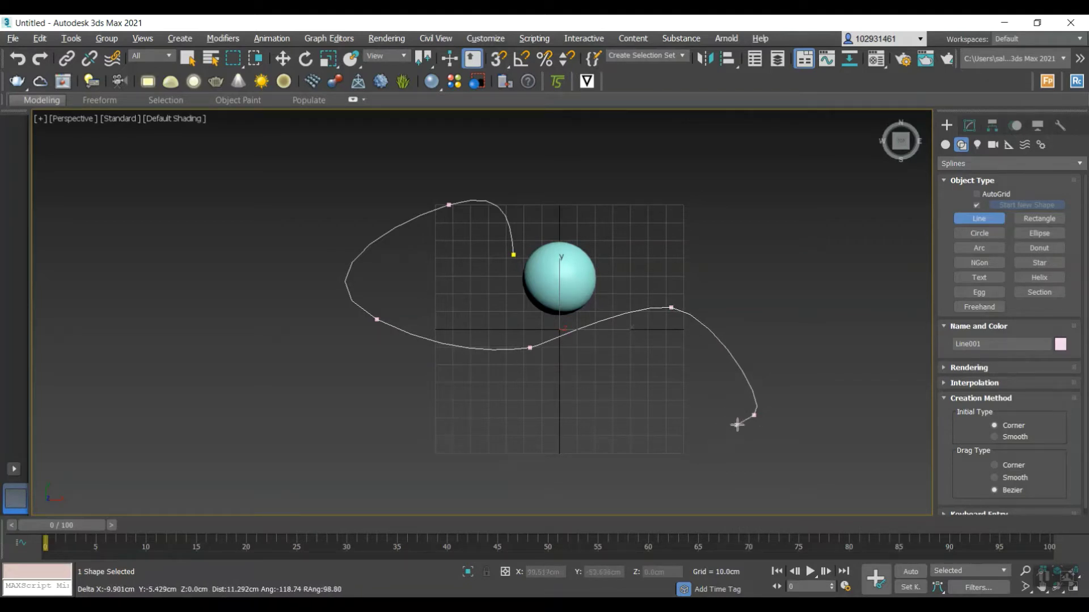
click(732, 420)
right_click(715, 434)
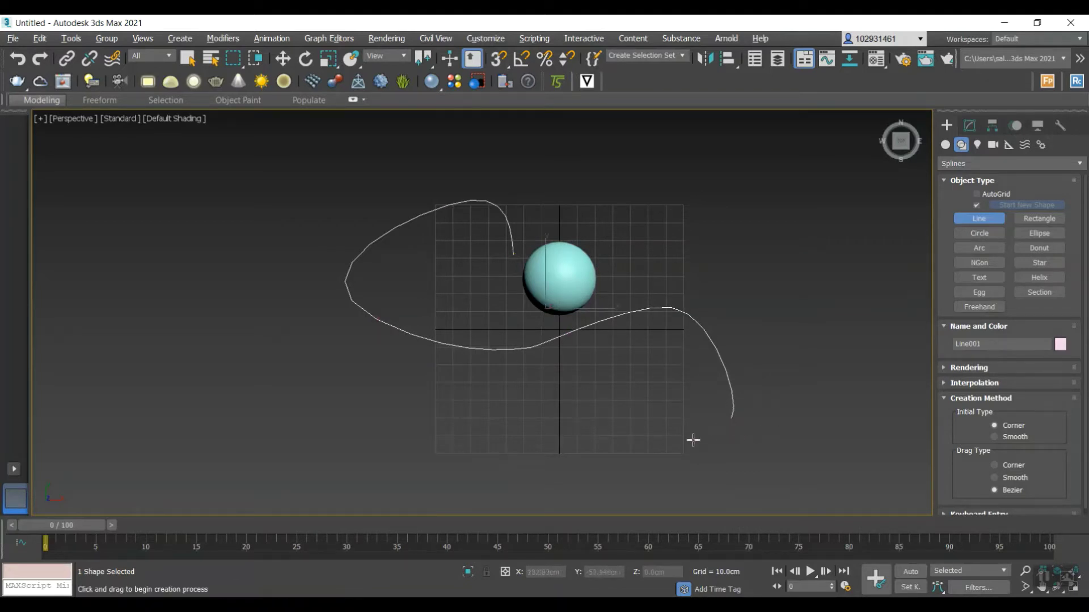
alt+middle_drag(673, 449, 588, 373)
Select Line001 on its own in the Modify panel
click(965, 129)
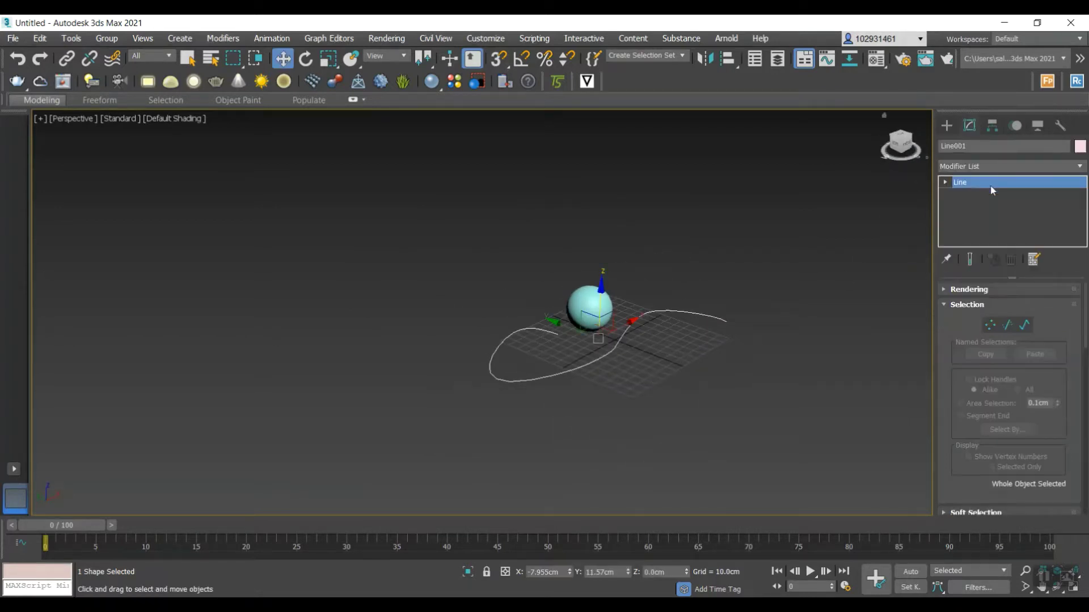
click(971, 182)
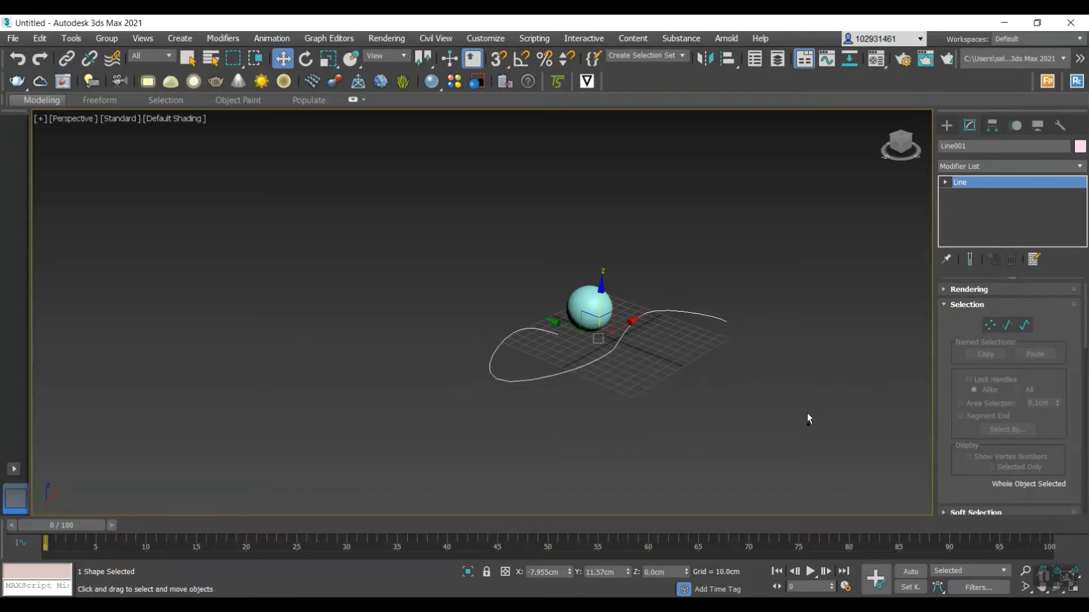
drag(807, 413, 539, 267)
scroll(570, 376, up, 3)
middle_drag(570, 376, 757, 361)
click(757, 361)
click(703, 362)
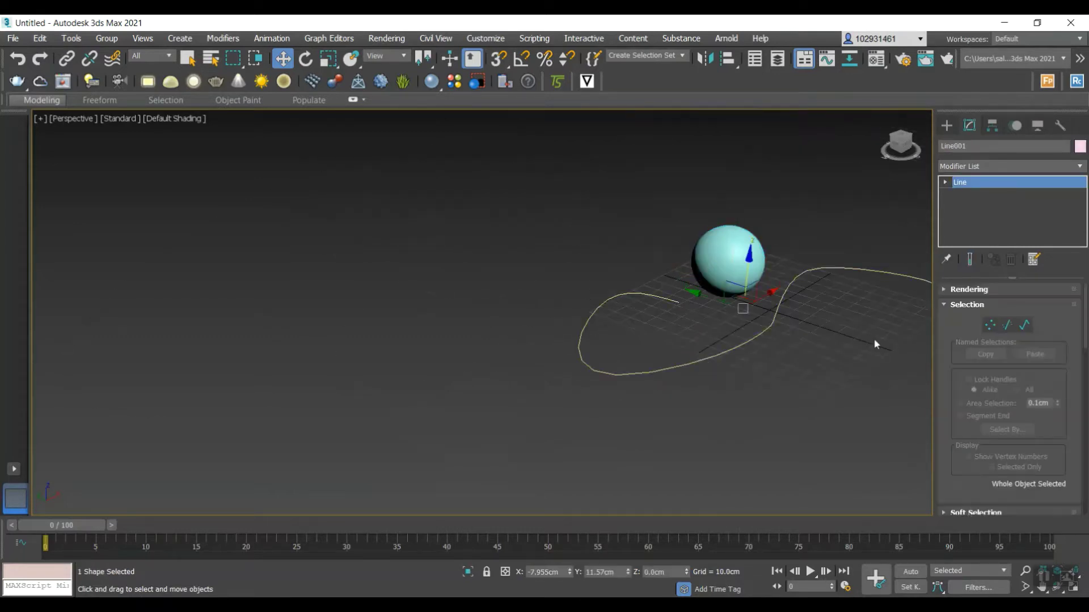
At Vertex level, lower the bottom vertex of the curve along Z
click(990, 325)
key(ctrl+a)
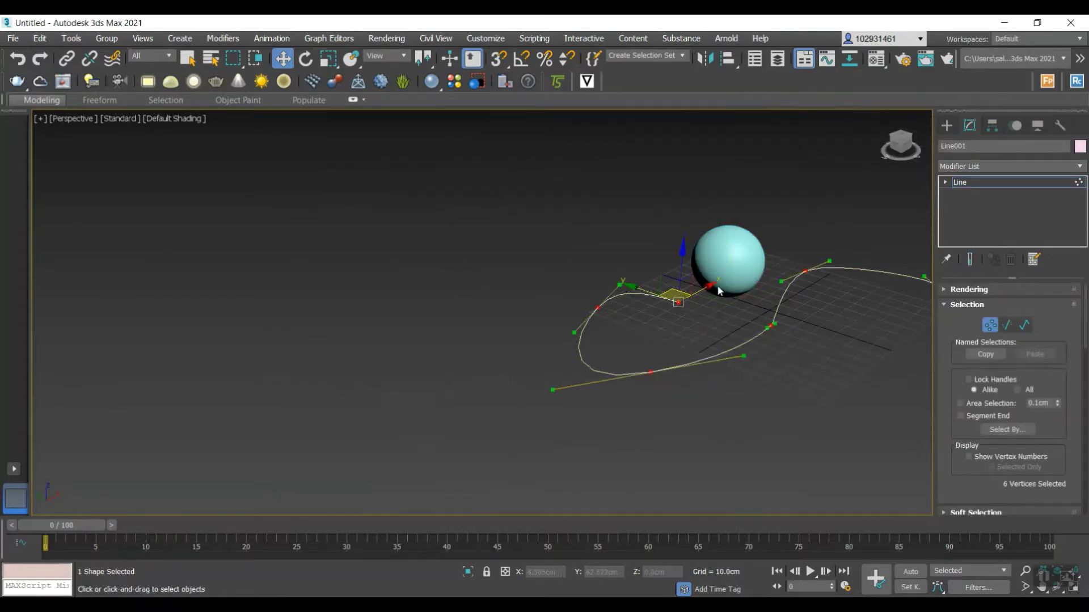
drag(681, 256, 684, 229)
key(ctrl+z)
click(672, 315)
click(678, 302)
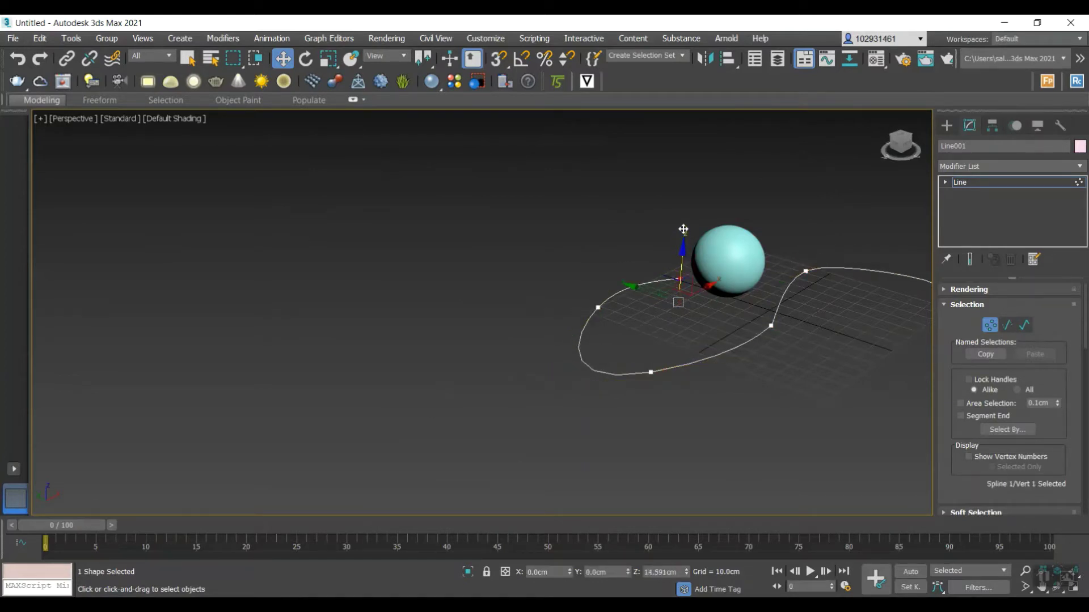
click(651, 372)
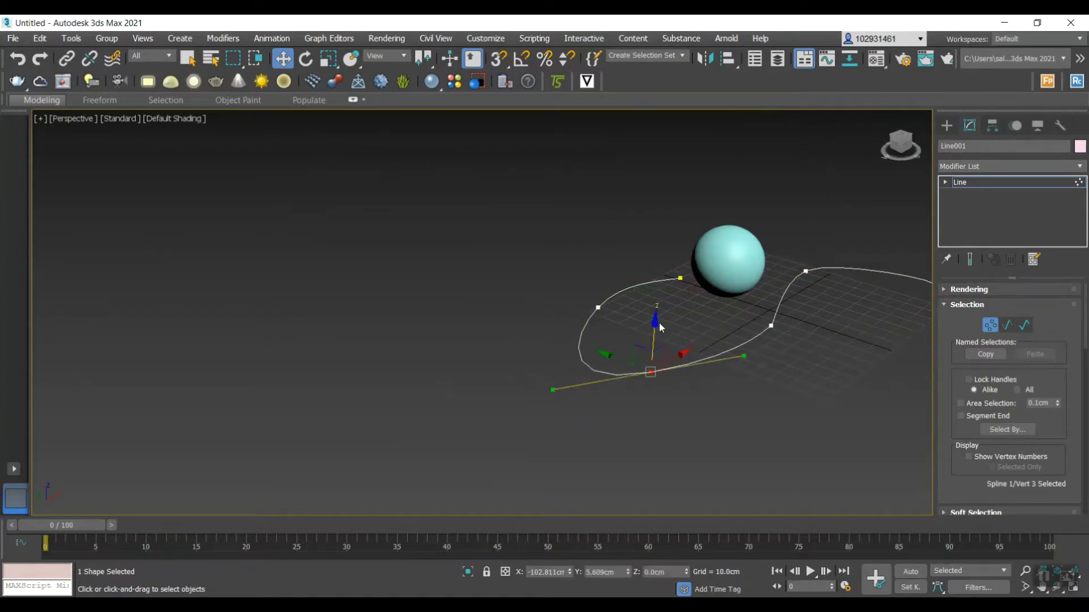
drag(660, 324, 657, 351)
click(729, 379)
Raise the vertex right of the sphere to lift that end of the curve
scroll(729, 378, down, 3)
scroll(779, 340, up, 3)
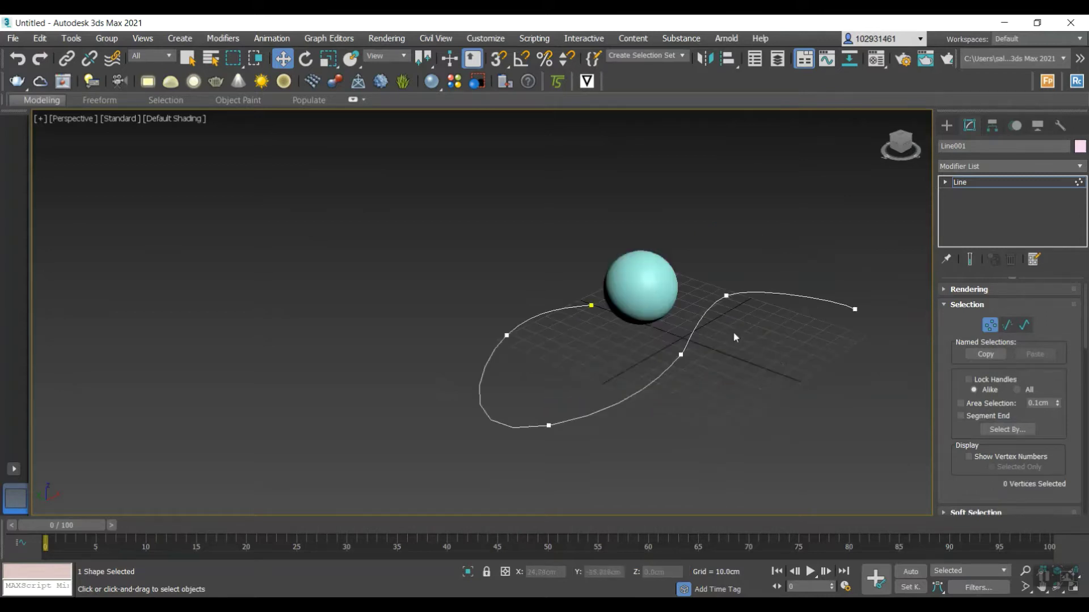
scroll(734, 335, up, 3)
click(721, 280)
drag(754, 262, 748, 196)
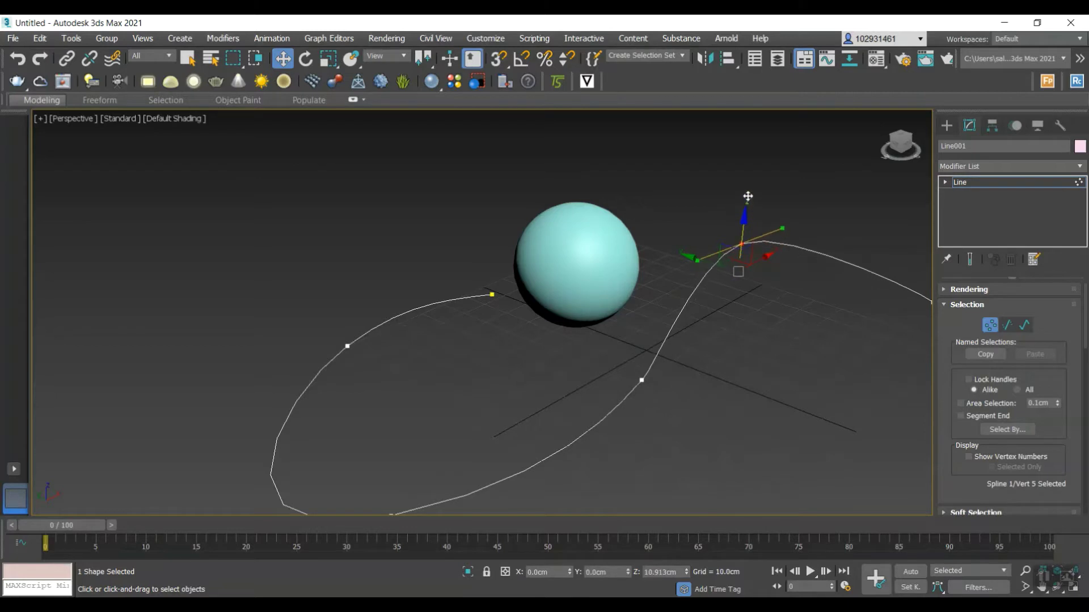
scroll(750, 318, down, 5)
drag(782, 316, 849, 259)
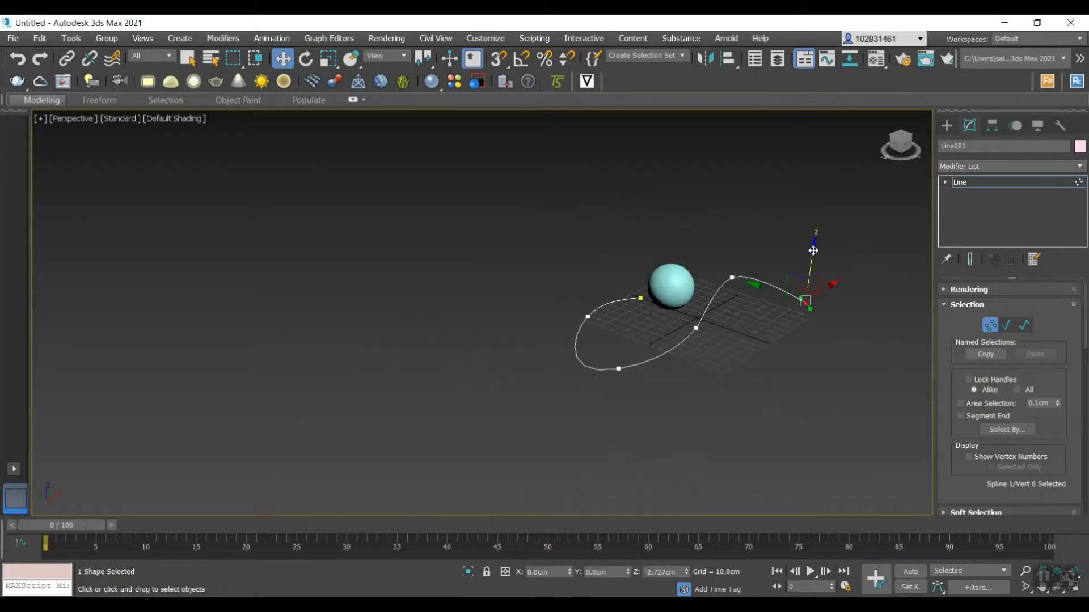
click(673, 317)
Return to the Create panel's object creation options
scroll(673, 316, up, 3)
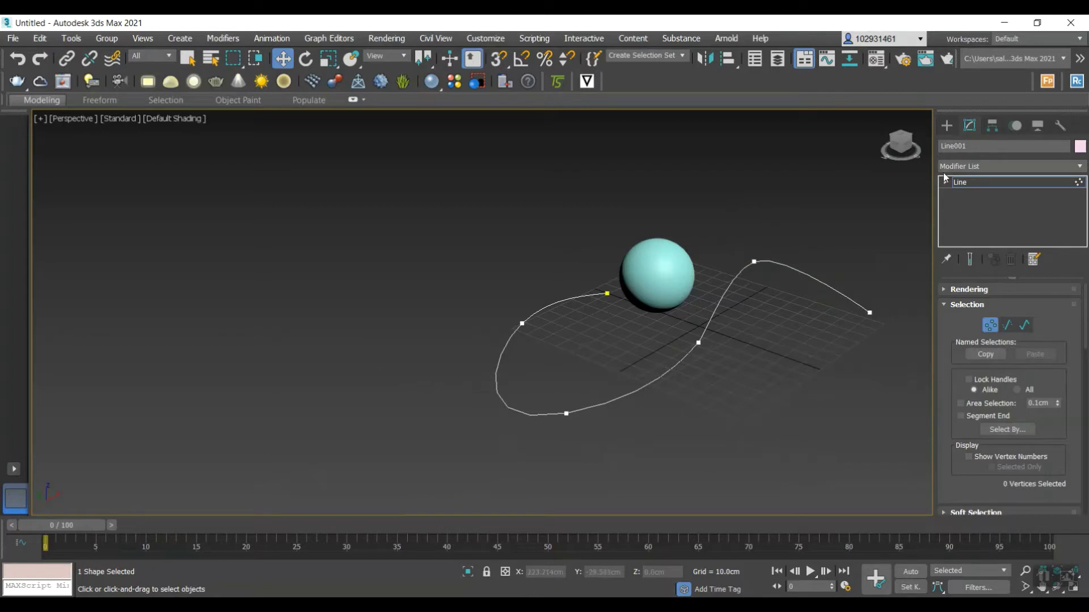
click(946, 126)
click(945, 145)
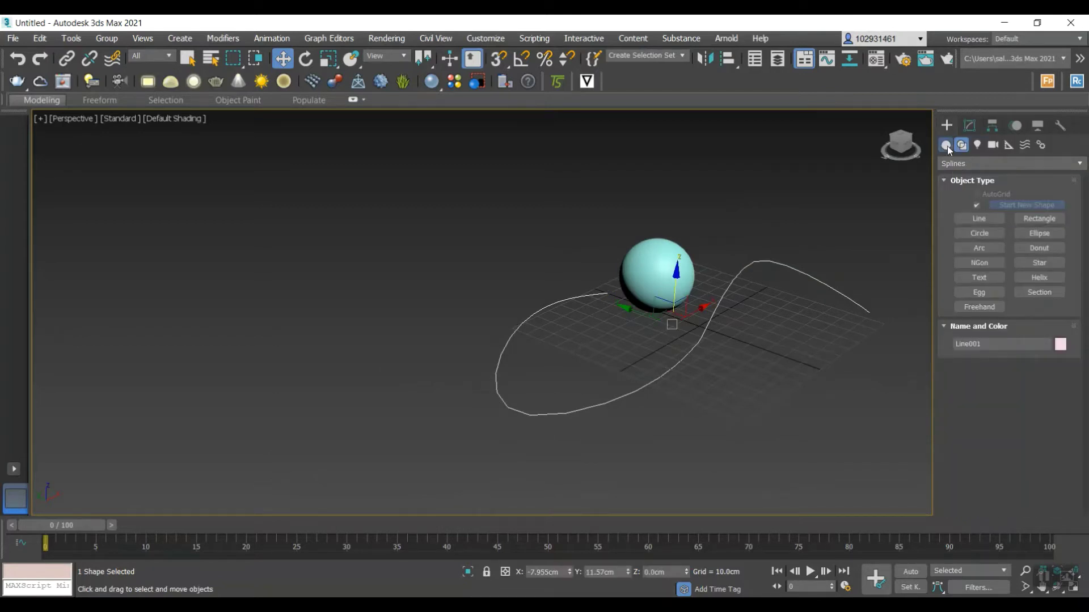
Create a tyFlow object in the viewport
click(1038, 281)
scroll(774, 407, down, 4)
scroll(775, 408, down, 2)
scroll(856, 376, up, 2)
scroll(804, 415, up, 2)
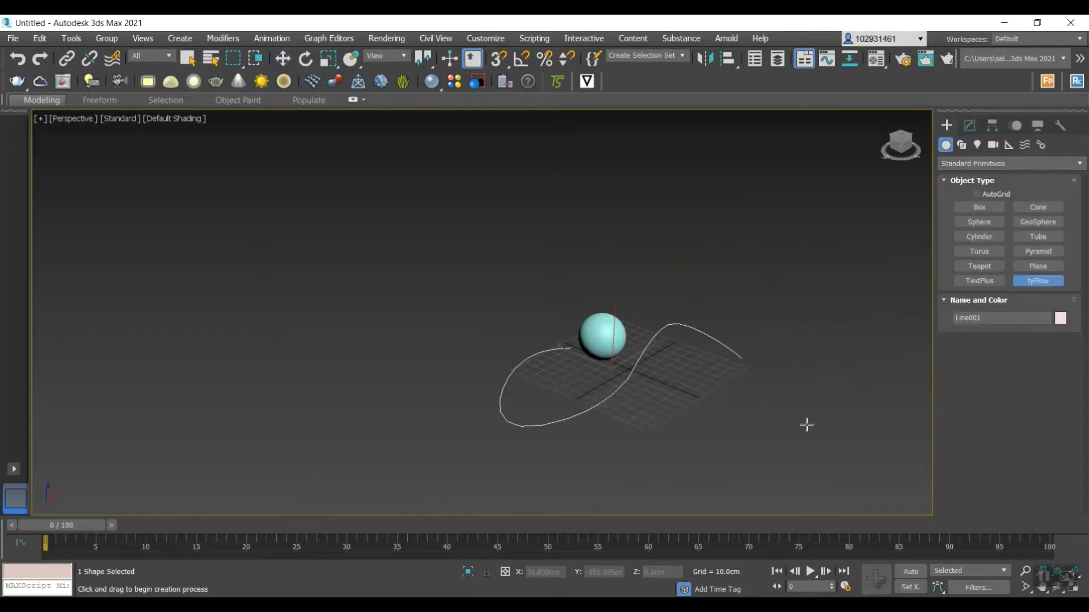
drag(806, 424, 835, 392)
Open the tyFlow editor, resize it, and drag a Birth event into the graph
click(969, 126)
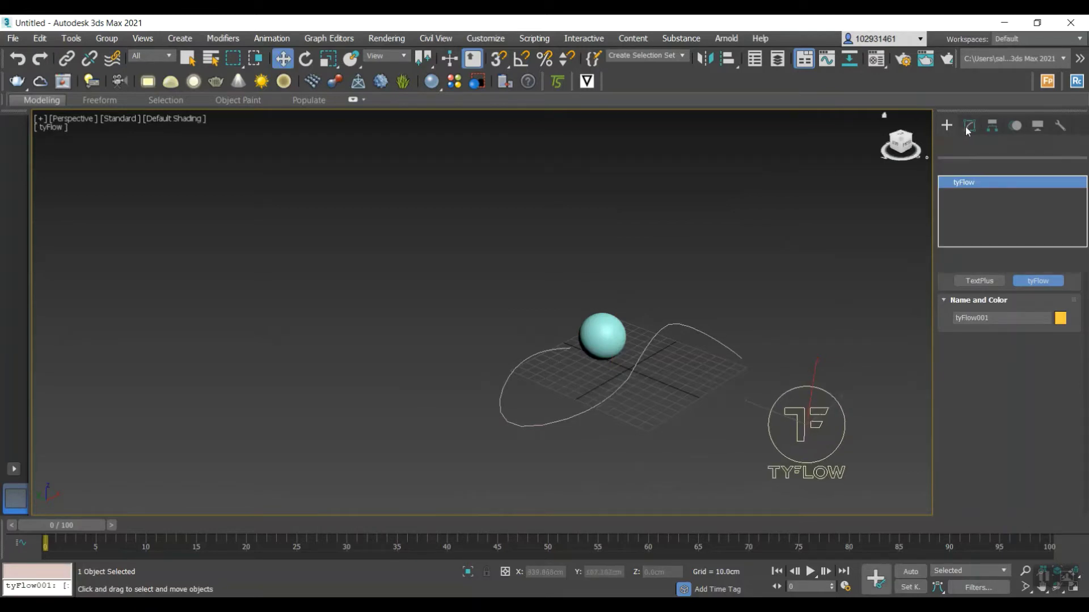
click(1000, 322)
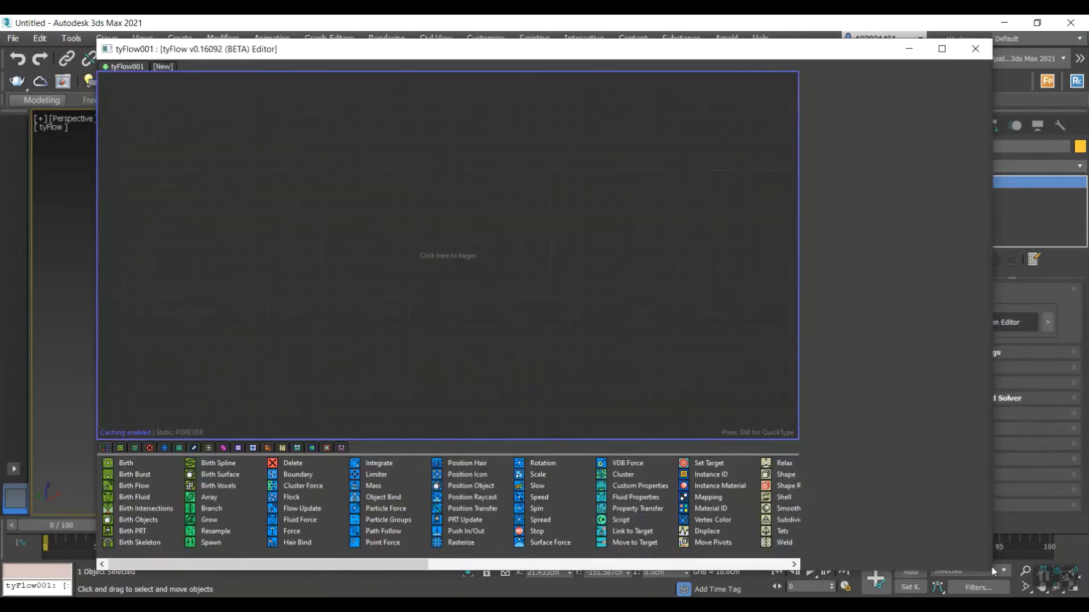
drag(991, 572, 638, 431)
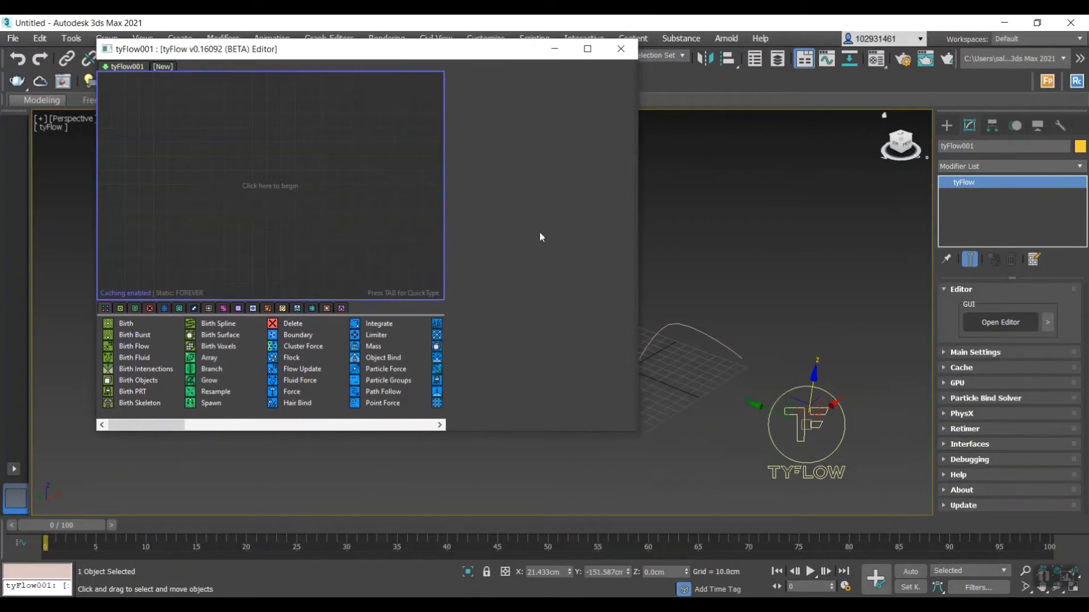
drag(399, 57, 290, 102)
drag(12, 369, 35, 191)
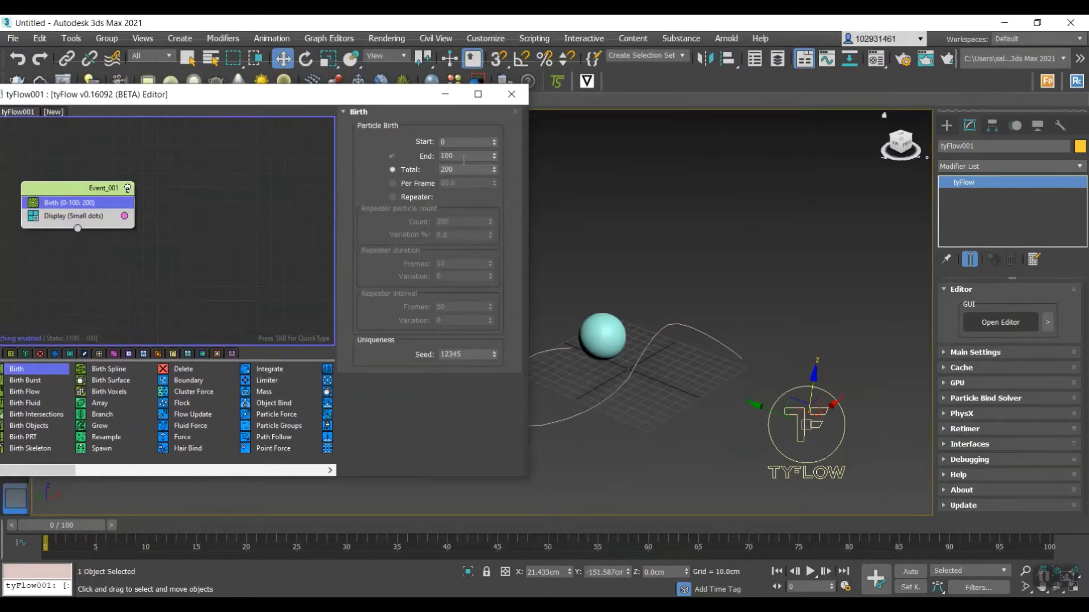
Set Birth End to 0 and Total to 250, and Display type to Geometry
click(464, 159)
click(452, 169)
click(92, 219)
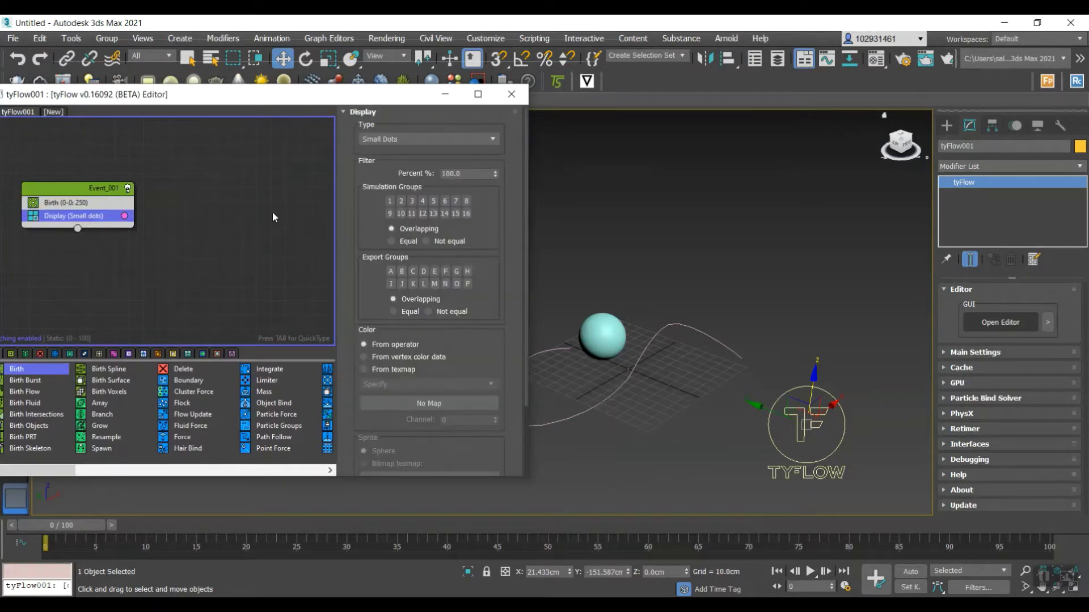
click(420, 140)
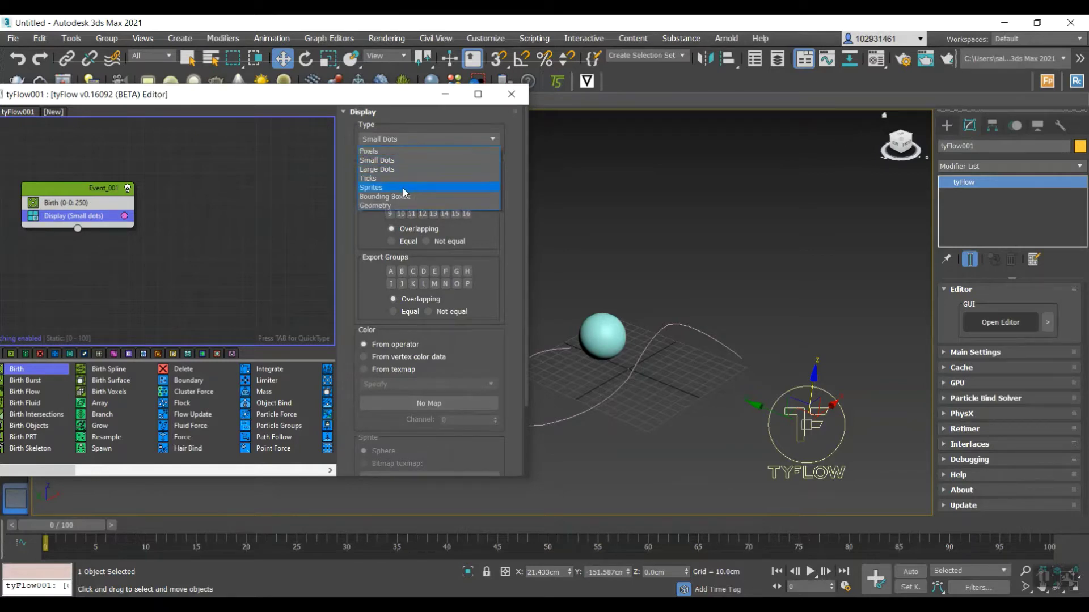
click(397, 206)
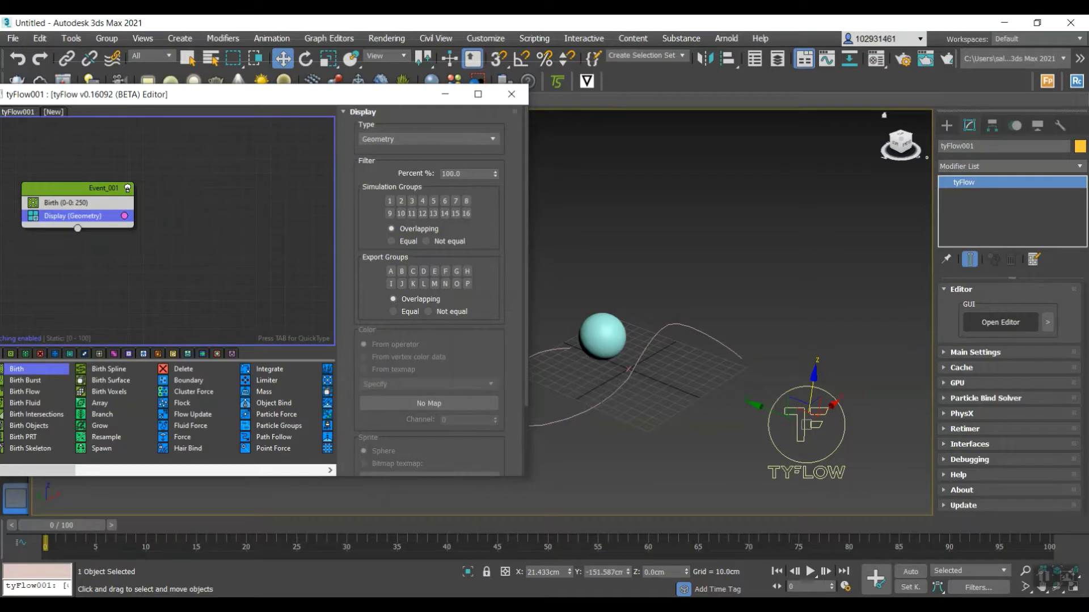
Insert a Position Object operator below Birth using the 'po' quick search
mouse_move(21, 410)
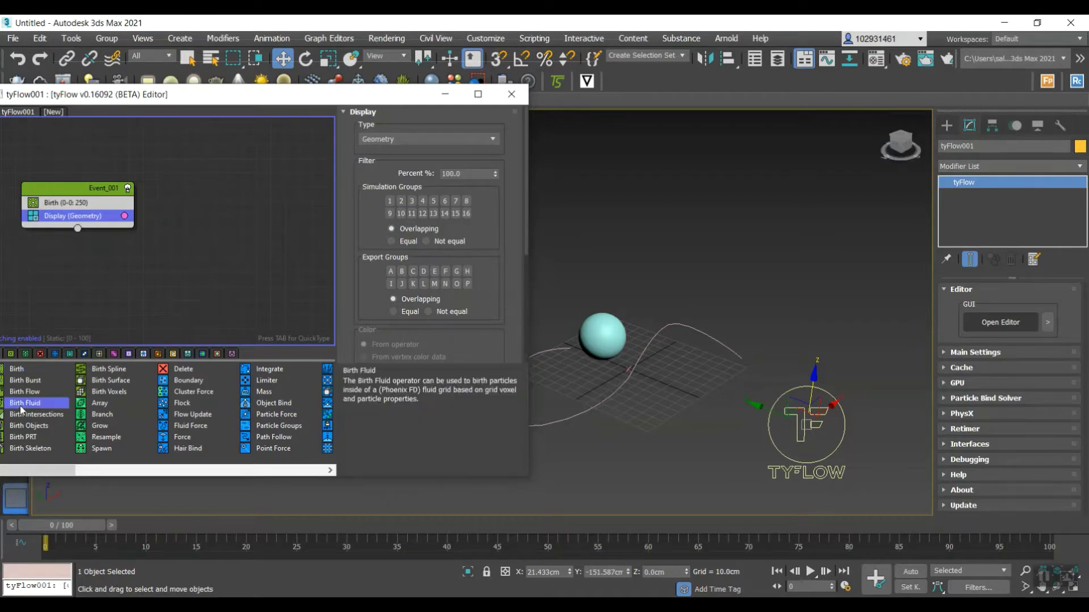
click(66, 206)
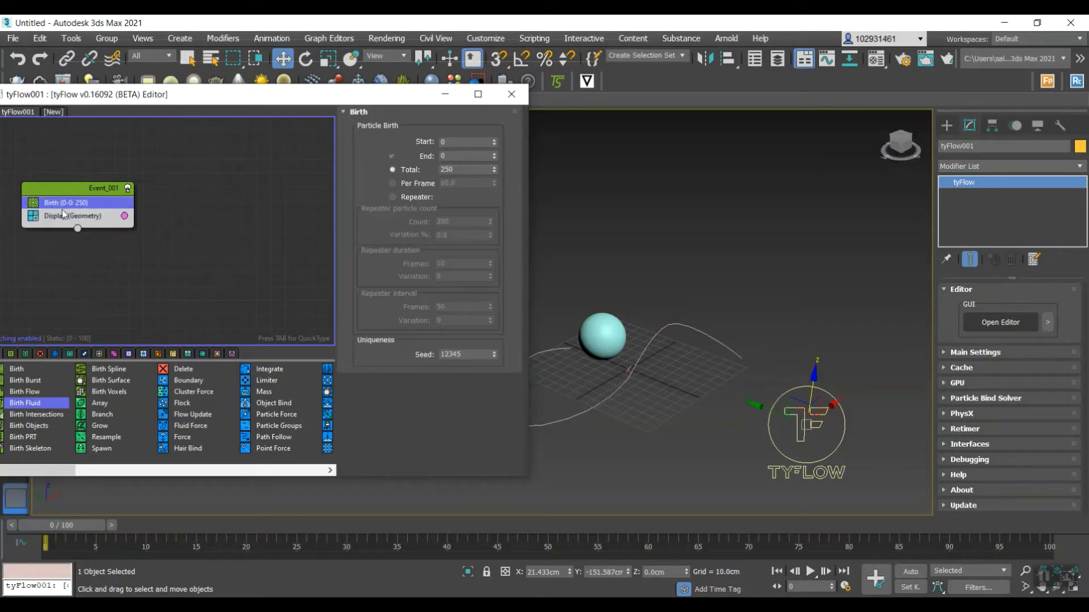
key(Tab)
text(po)
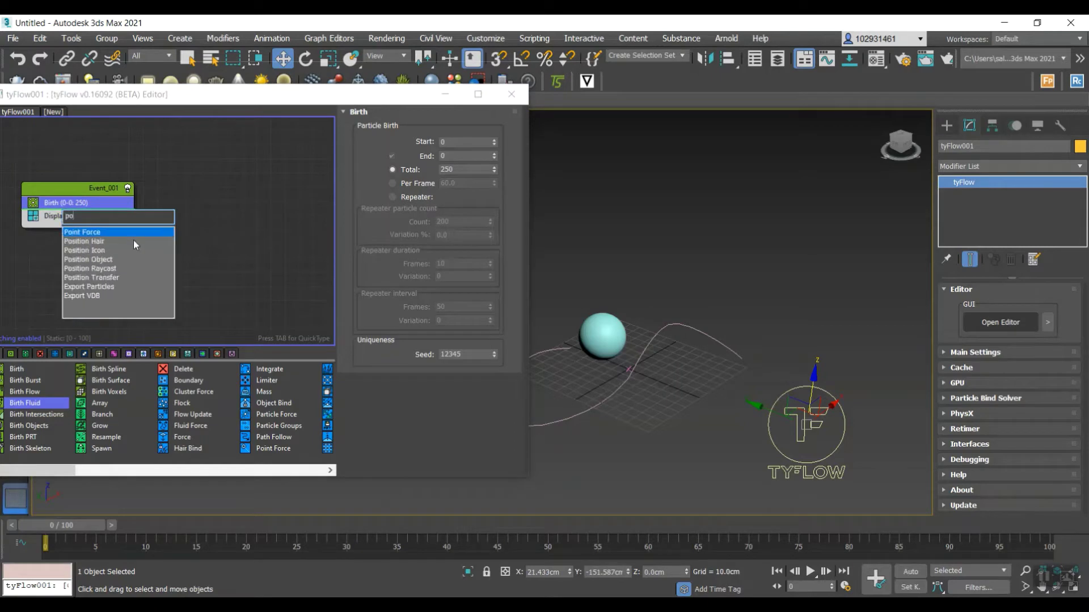
click(98, 262)
Pick Sphere001 as the Position Object surface for the particles
click(400, 269)
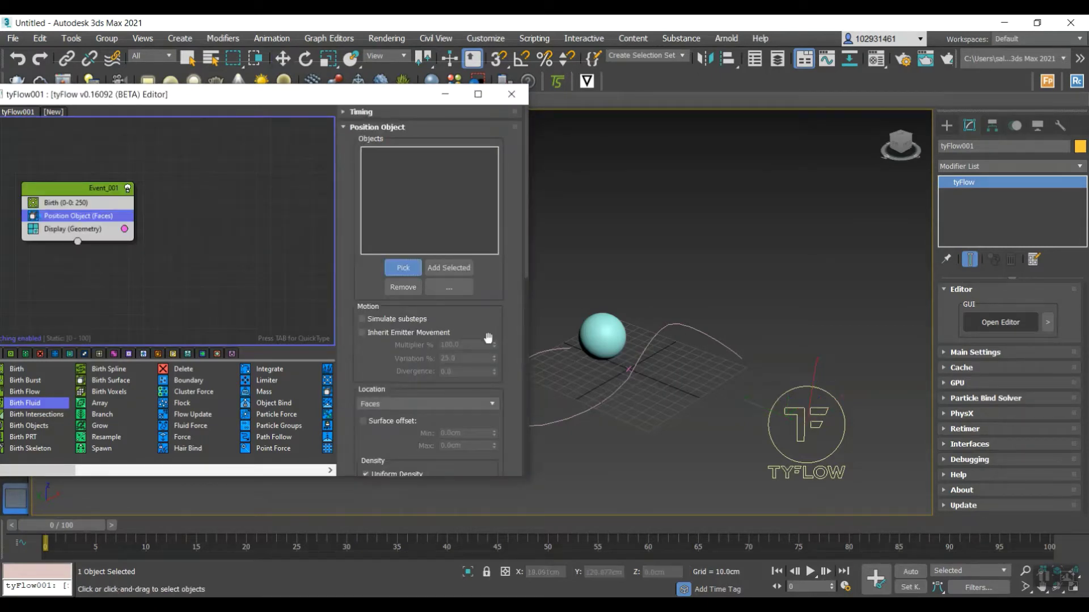
click(600, 333)
scroll(620, 313, up, 2)
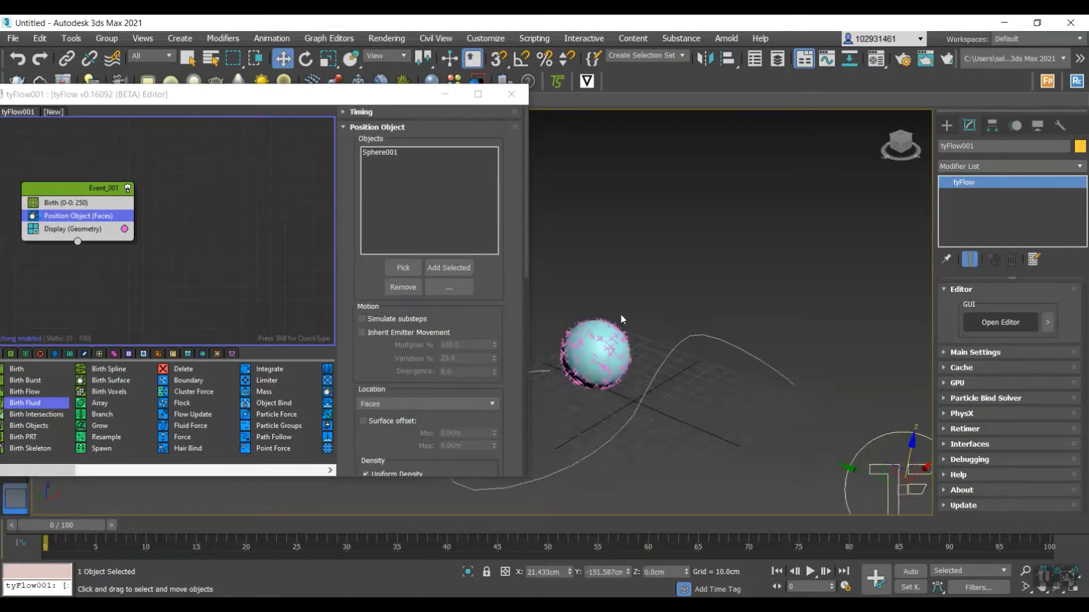
scroll(592, 351, up, 2)
scroll(597, 353, down, 2)
scroll(572, 362, up, 1)
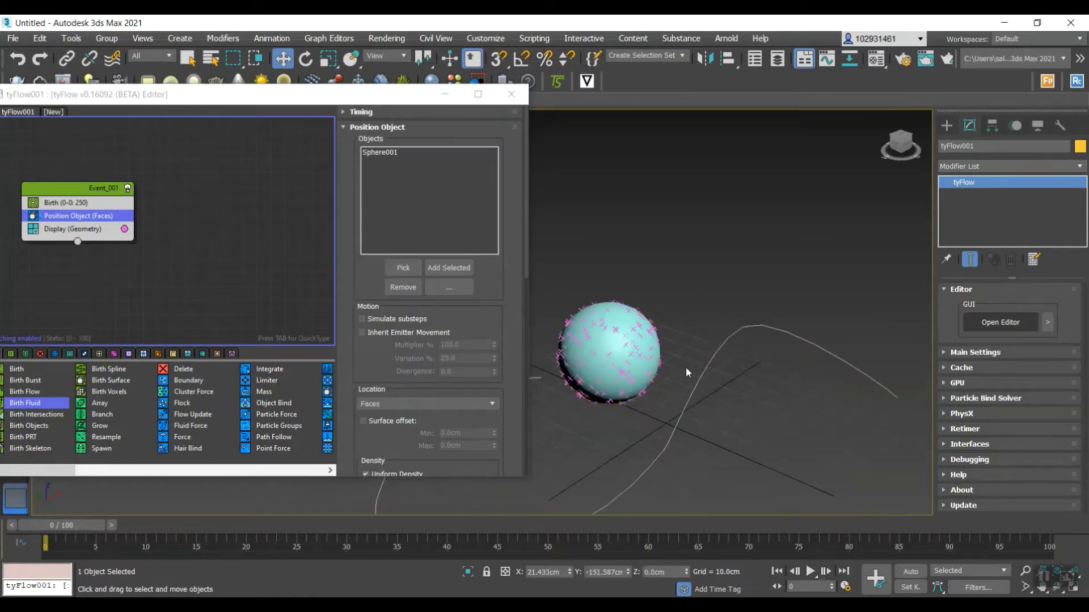
scroll(579, 352, up, 2)
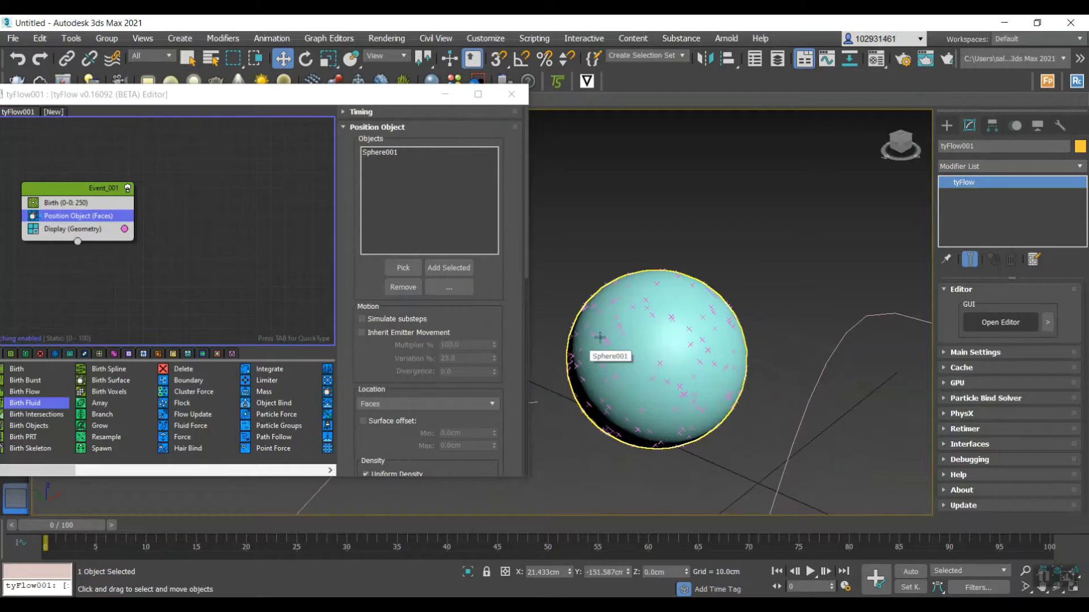
click(709, 358)
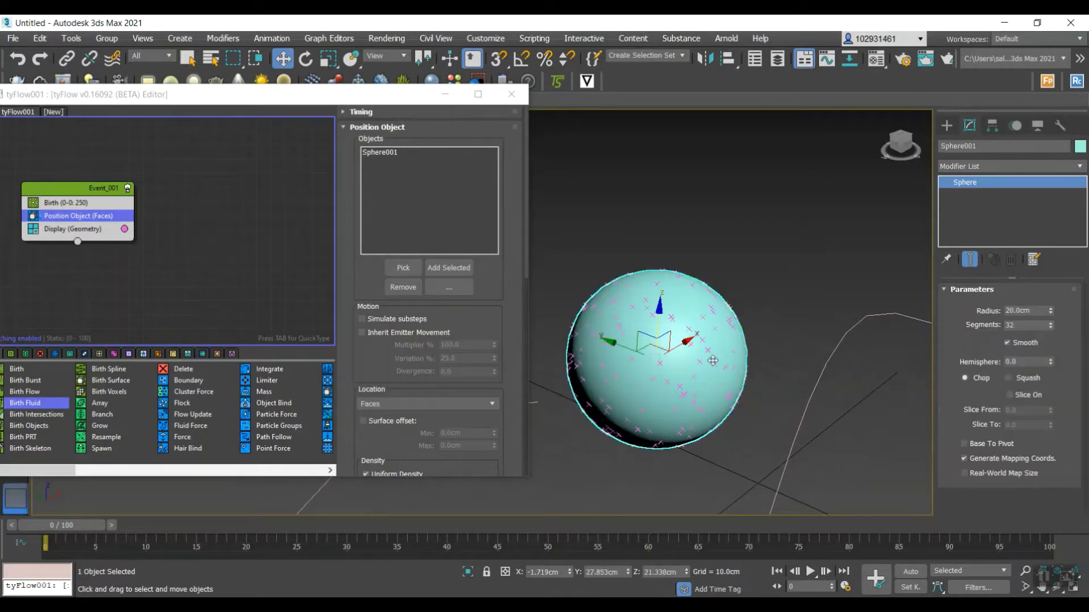
In Sphere001's Object Properties, uncheck Renderable and enable Display as Box
right_click(644, 337)
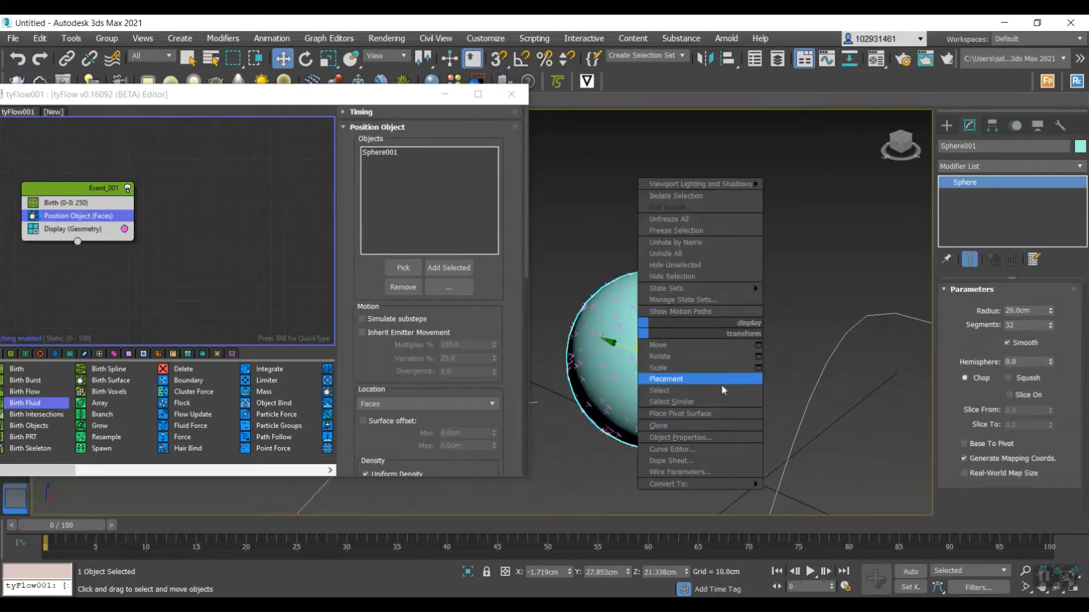
click(701, 437)
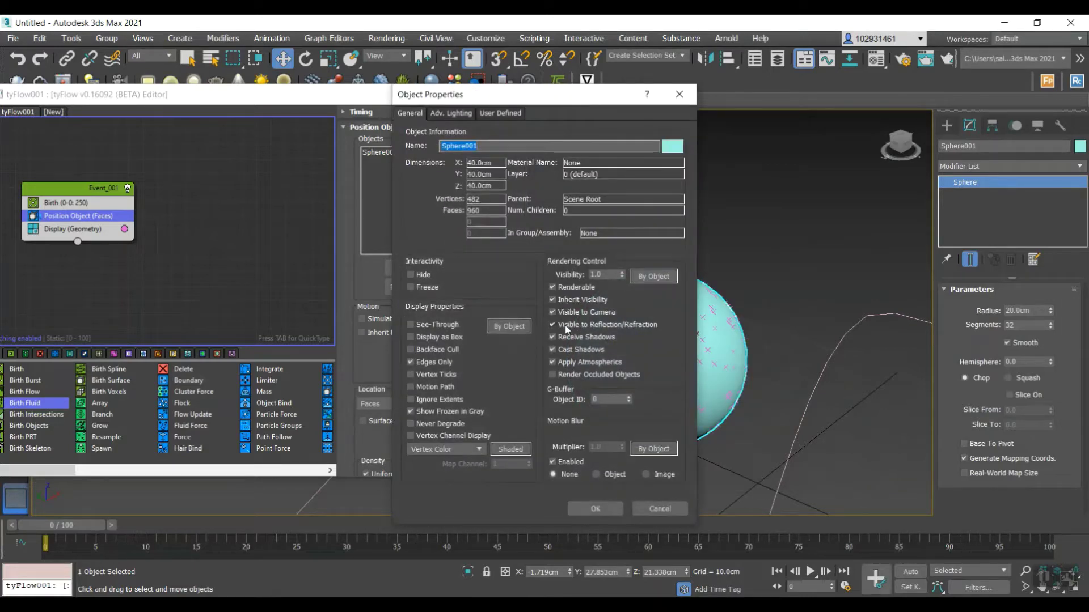
click(550, 287)
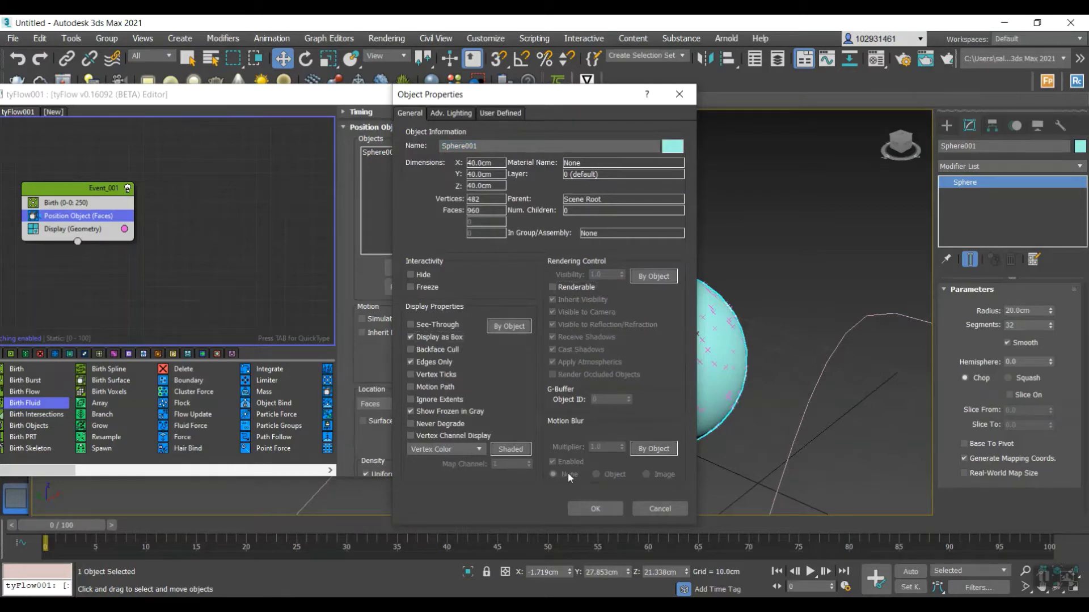
click(595, 509)
scroll(666, 374, up, 5)
scroll(764, 356, down, 3)
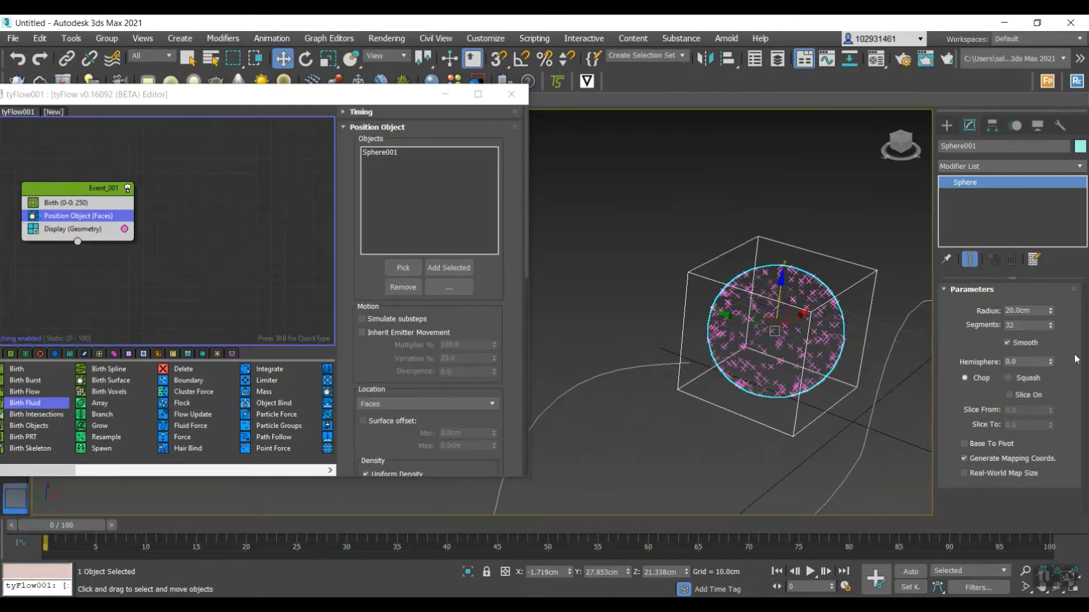
scroll(797, 342, up, 2)
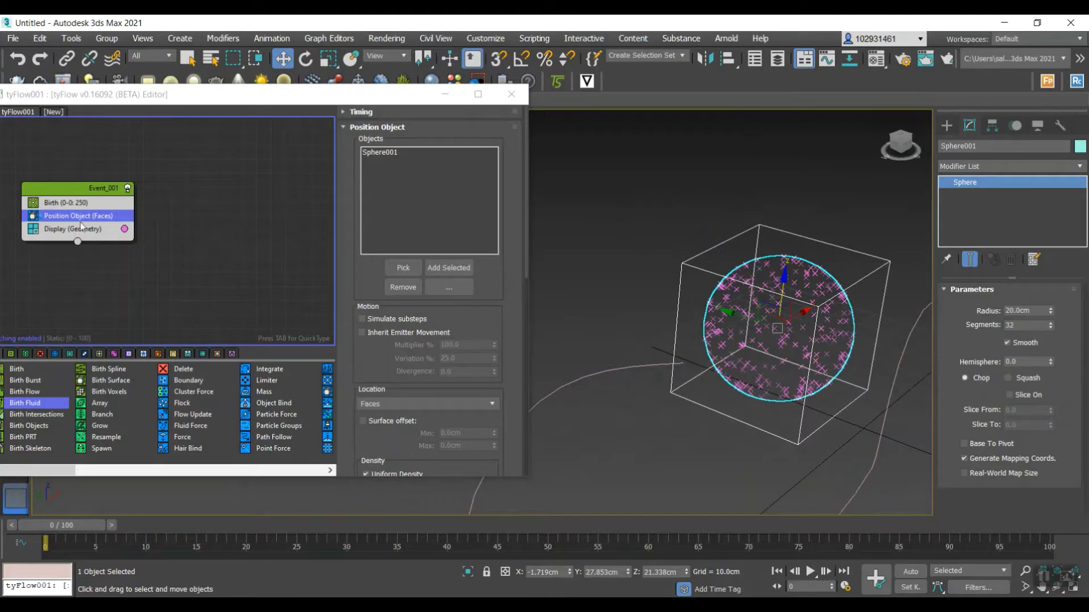
Add a Shape operator below Position Object set to 3D Sphere (HiRes)
key(Tab)
text(s)
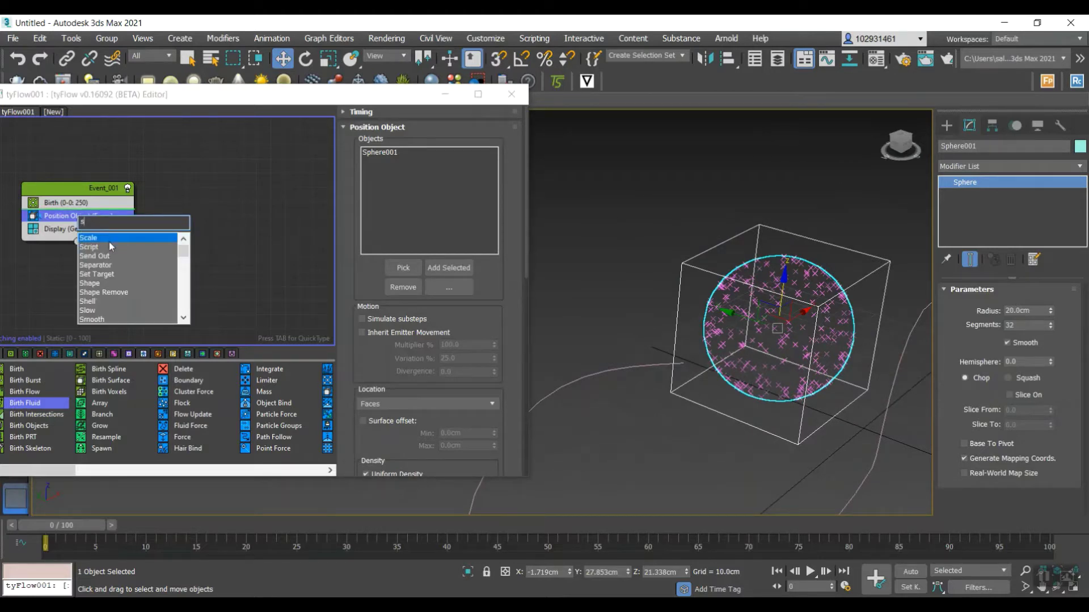
text(h)
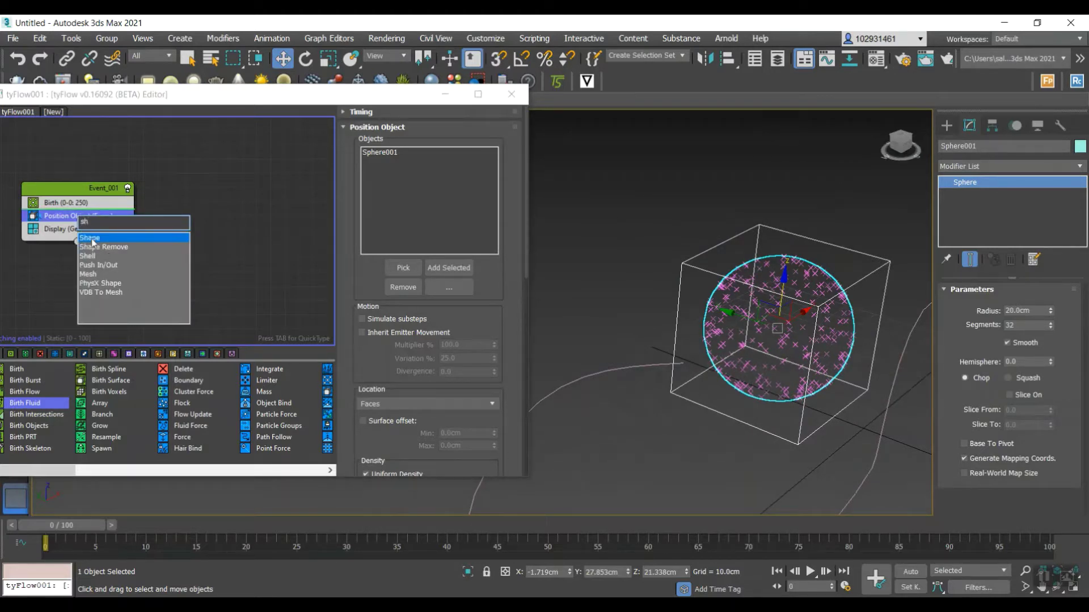
click(86, 238)
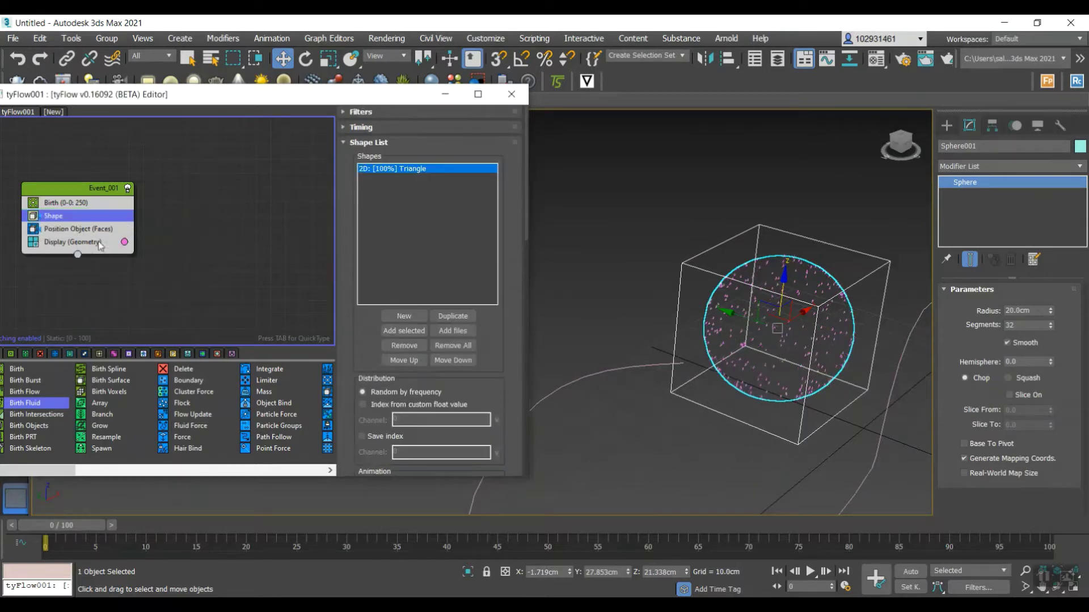
drag(54, 219, 62, 239)
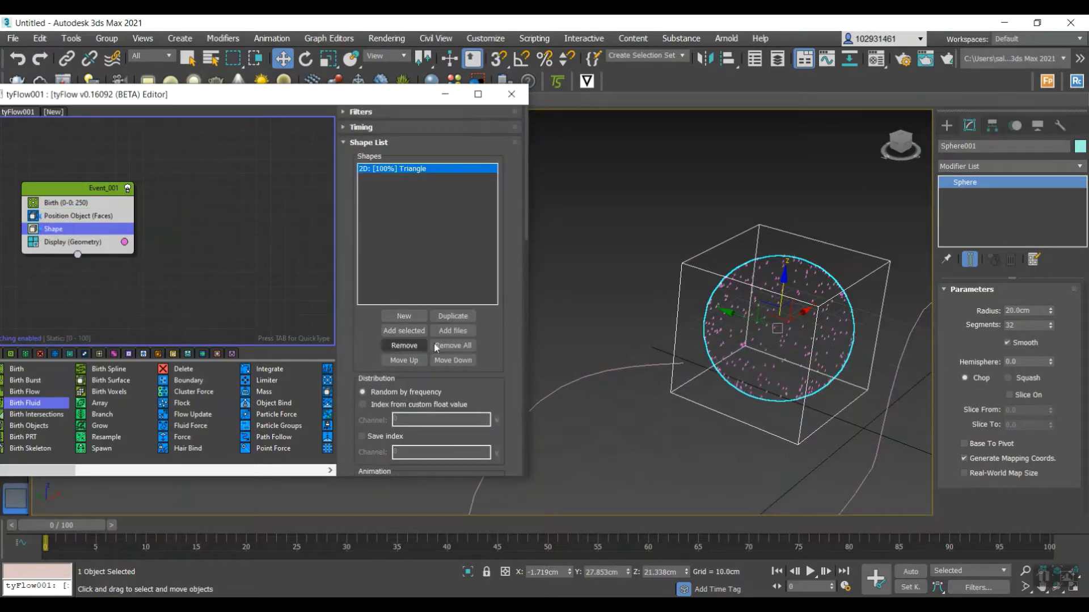
scroll(429, 339, down, 5)
scroll(429, 339, down, 4)
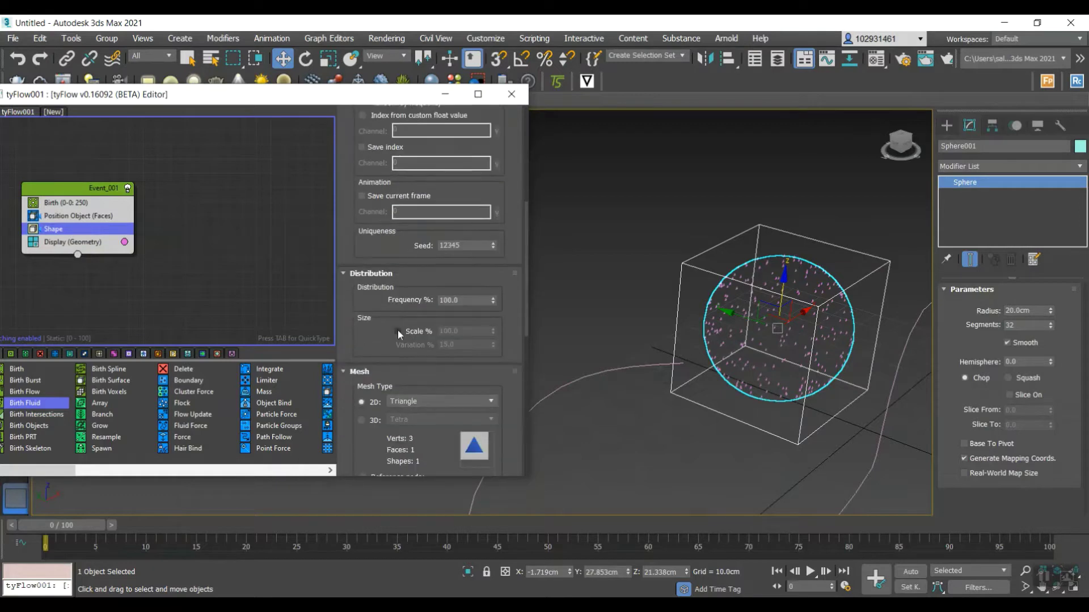
click(362, 387)
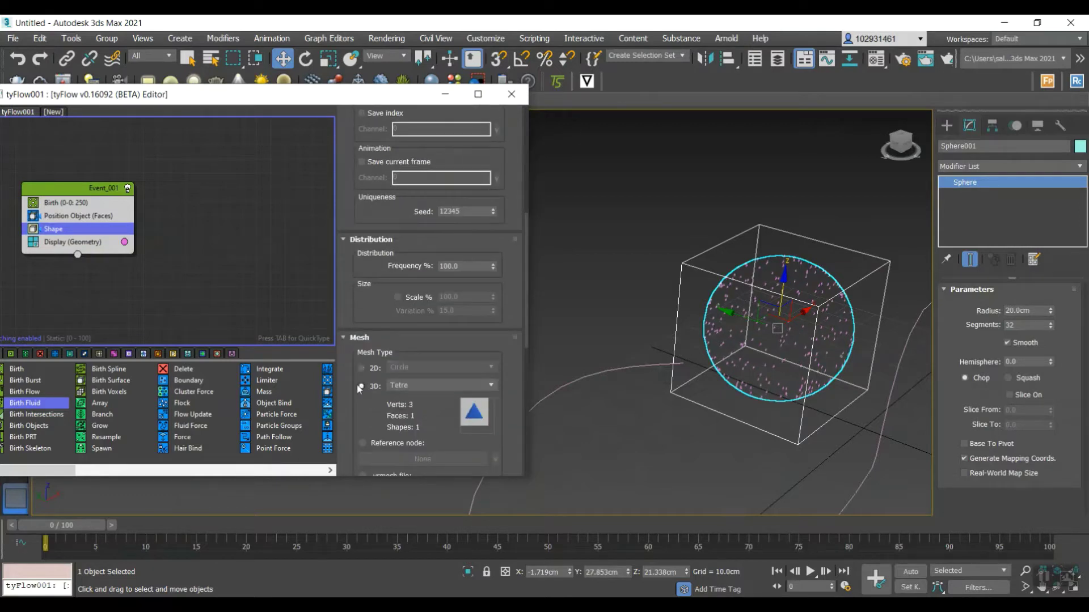
click(442, 385)
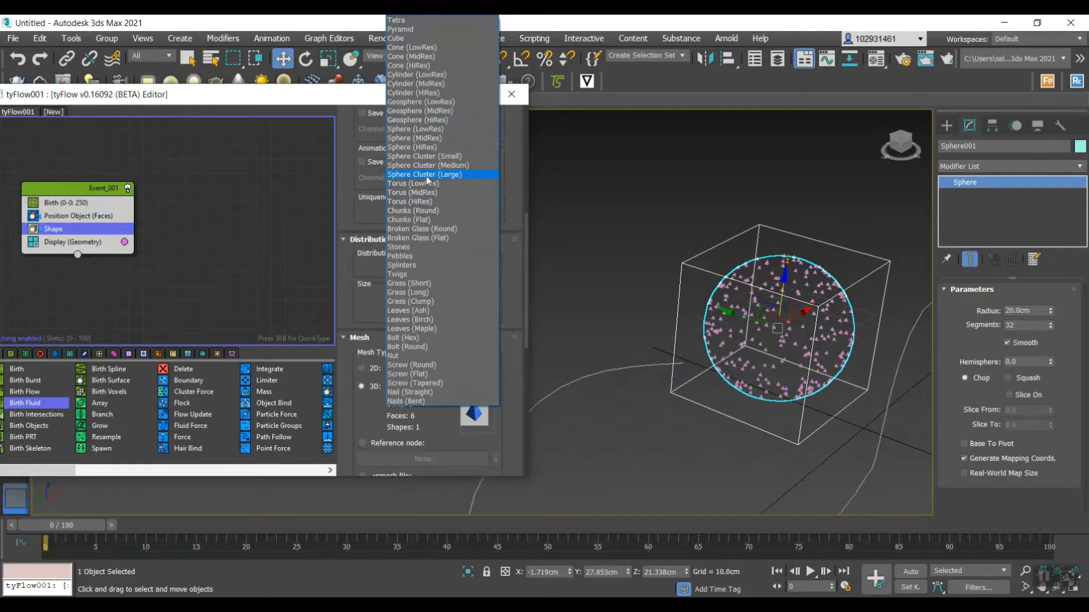
click(425, 149)
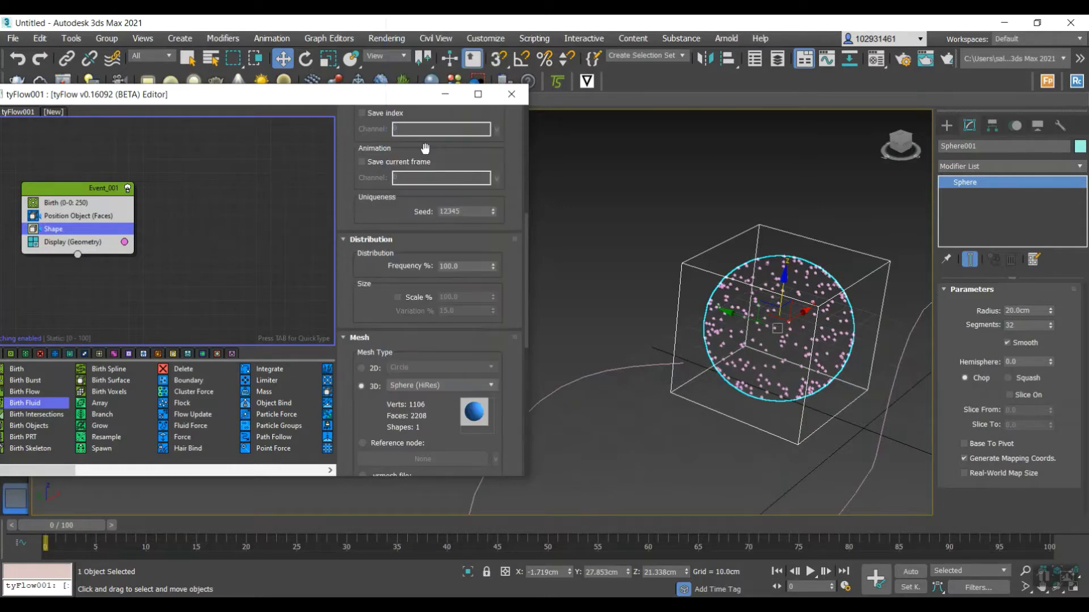
Scrub the time slider to preview the sphere particles over the first frames
click(1042, 576)
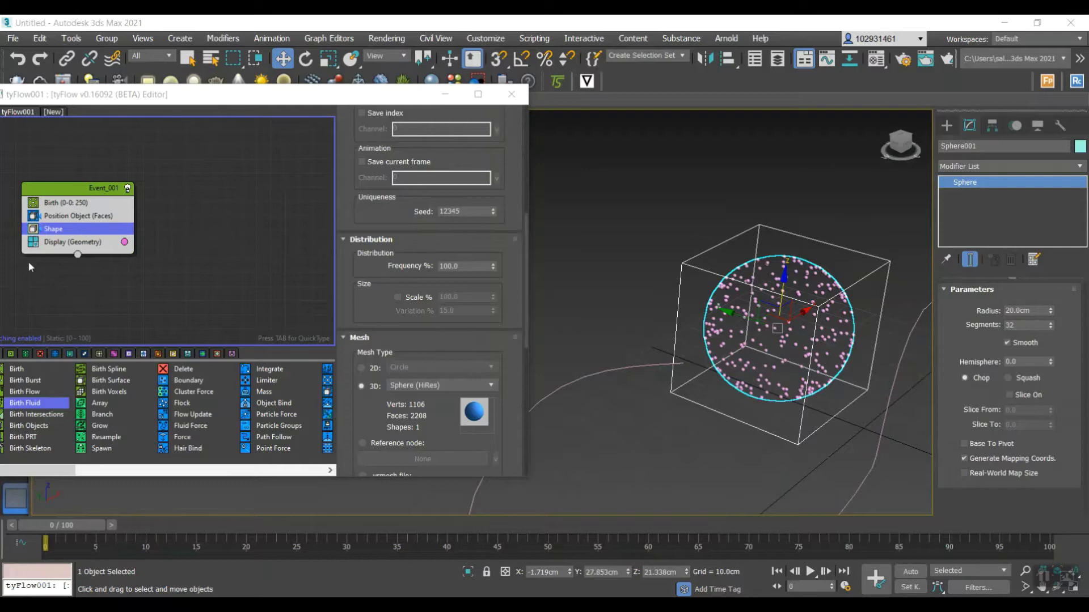
scroll(699, 315, down, 3)
scroll(749, 307, up, 5)
scroll(805, 287, down, 5)
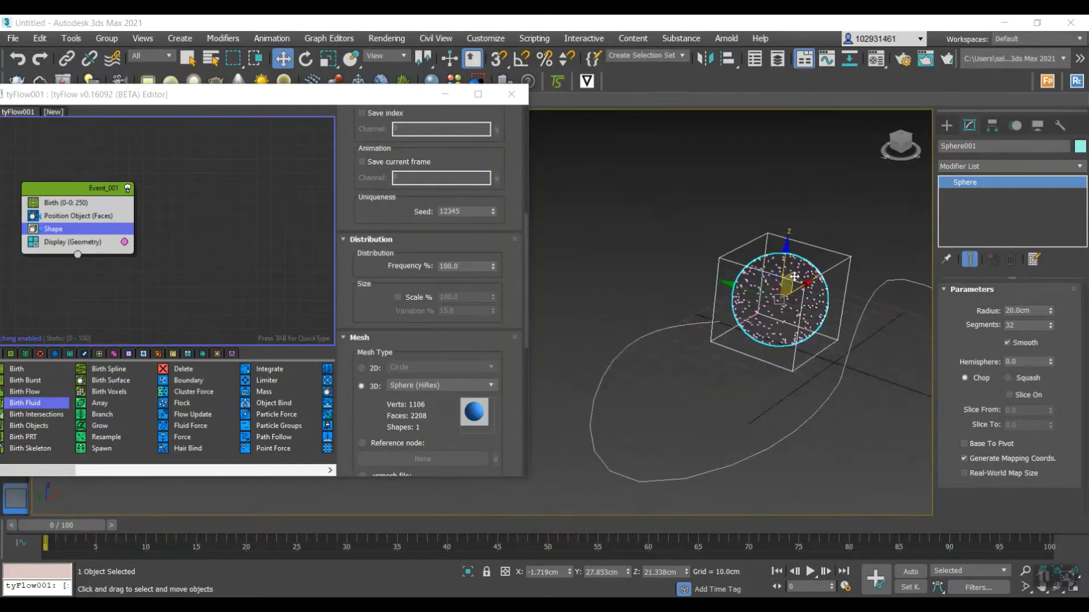
scroll(812, 289, up, 5)
scroll(786, 299, down, 4)
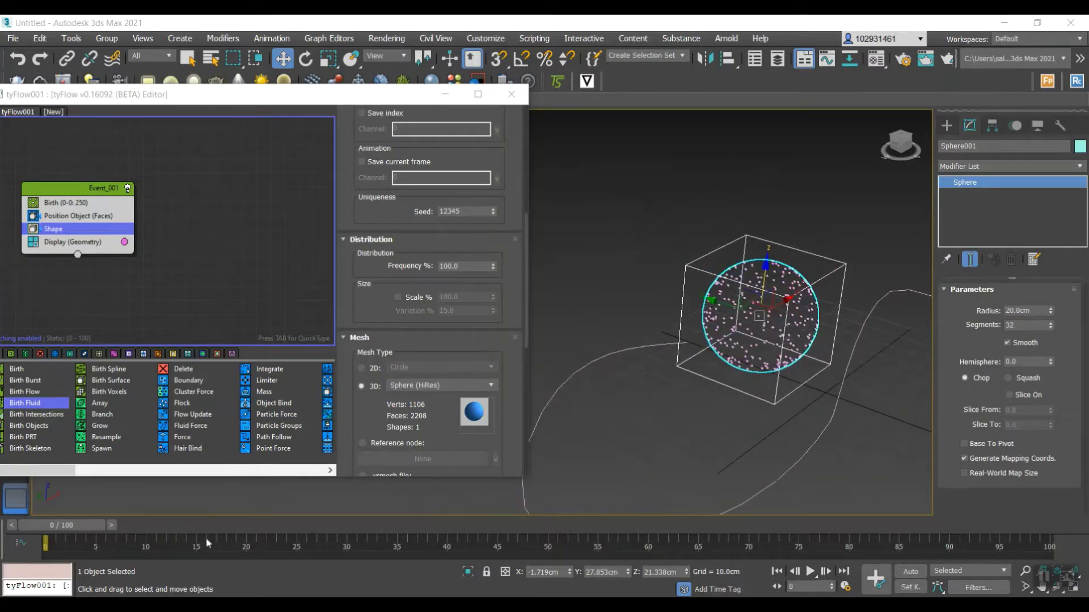
mouse_move(83, 528)
mouse_down()
mouse_move(95, 540)
mouse_move(71, 539)
mouse_up()
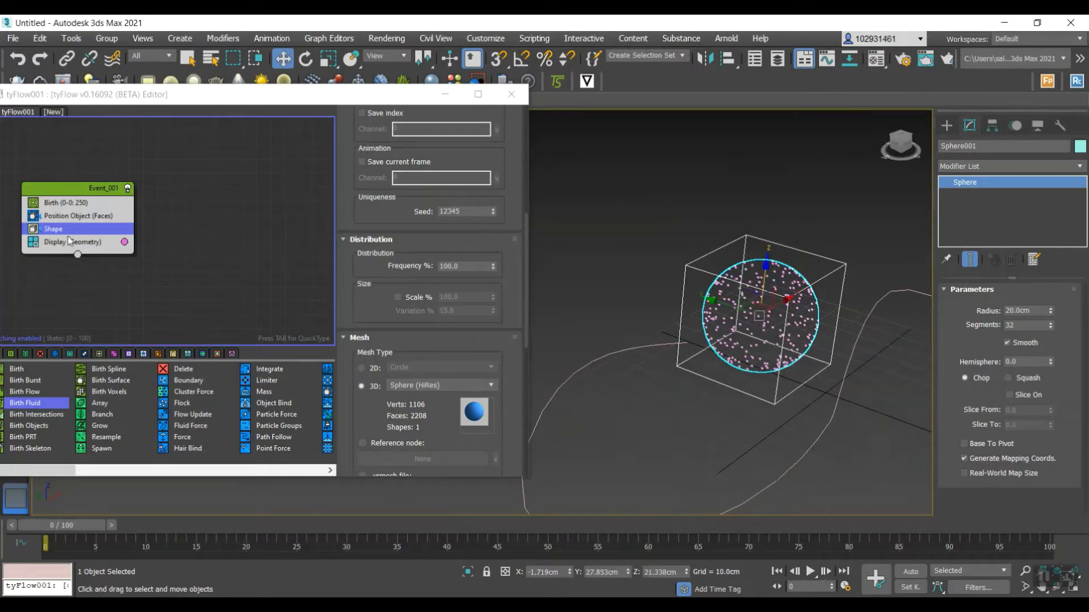
Add a Path Follow operator below Shape using Line001 as the path
key(Tab)
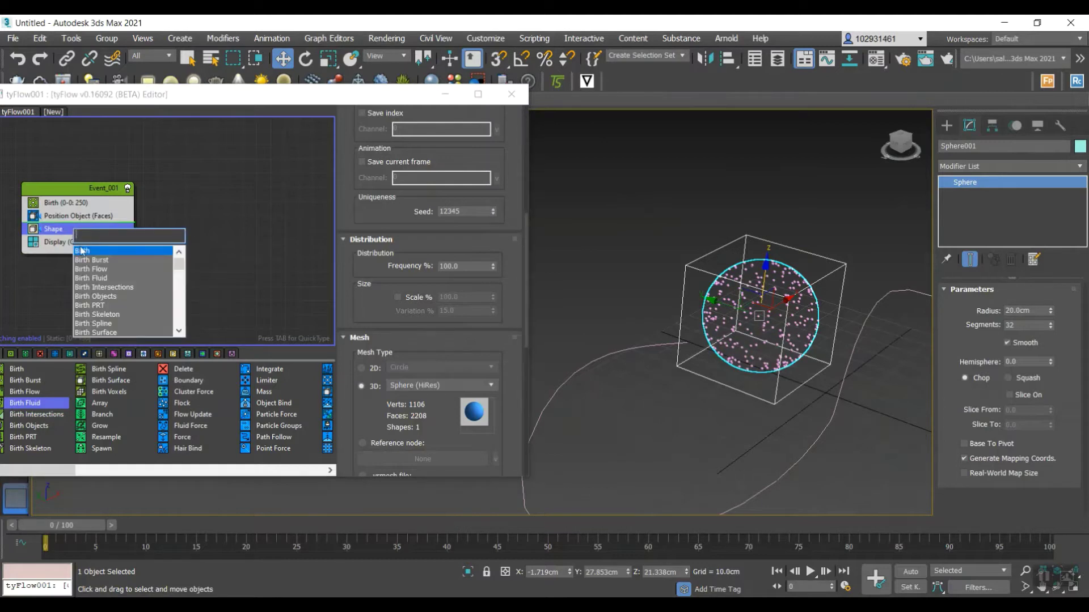
text(Path)
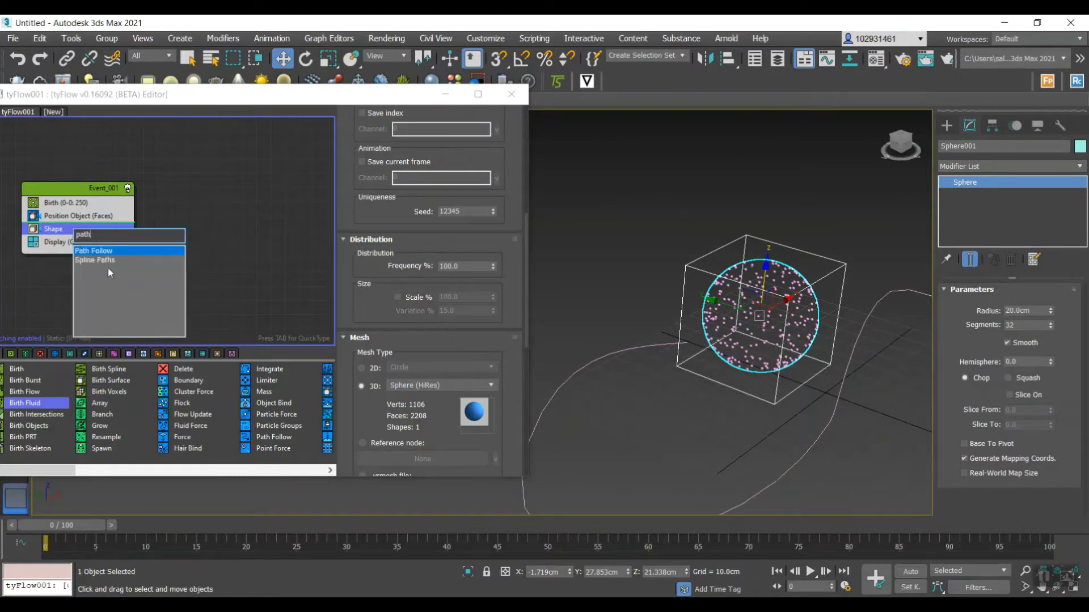
click(109, 253)
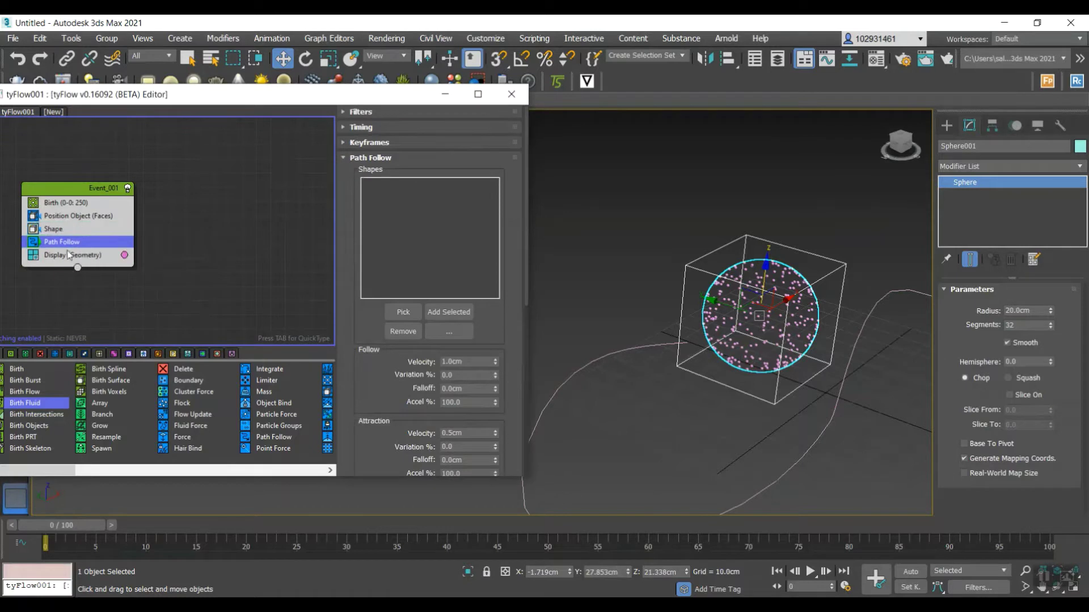
click(402, 311)
scroll(612, 377, down, 4)
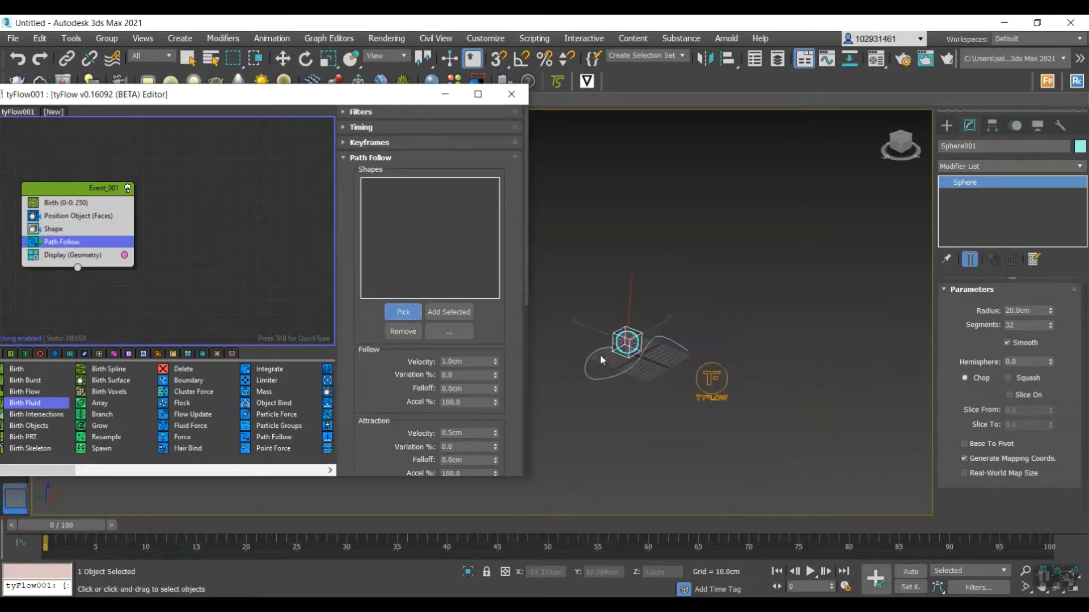
click(610, 373)
scroll(628, 348, up, 4)
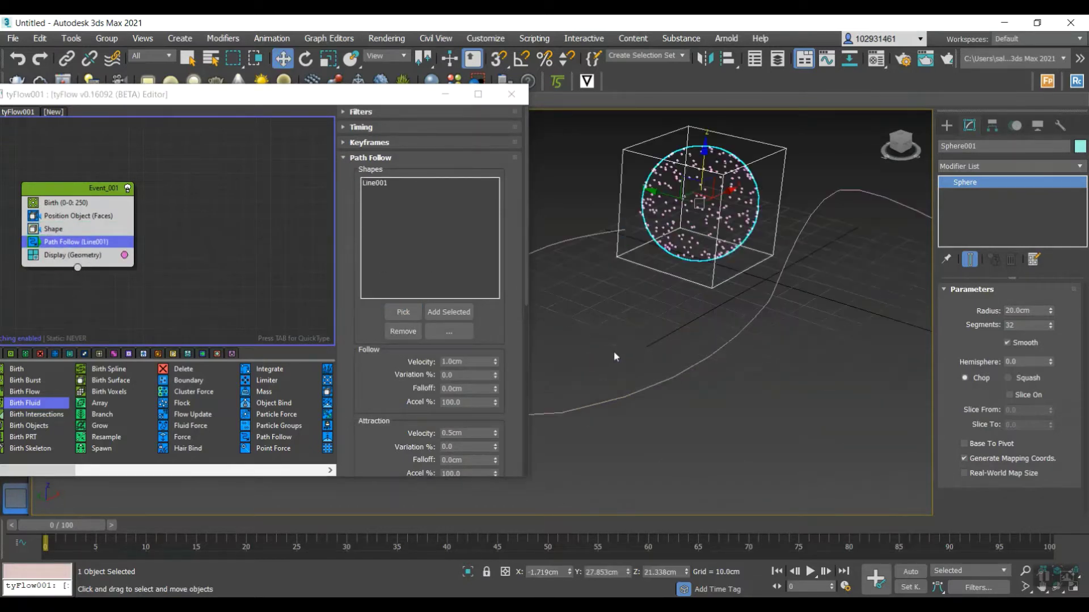
scroll(678, 332, down, 3)
Recentre the view and jump to frame 60 to check the particles
key(w)
middle_drag(736, 305, 756, 308)
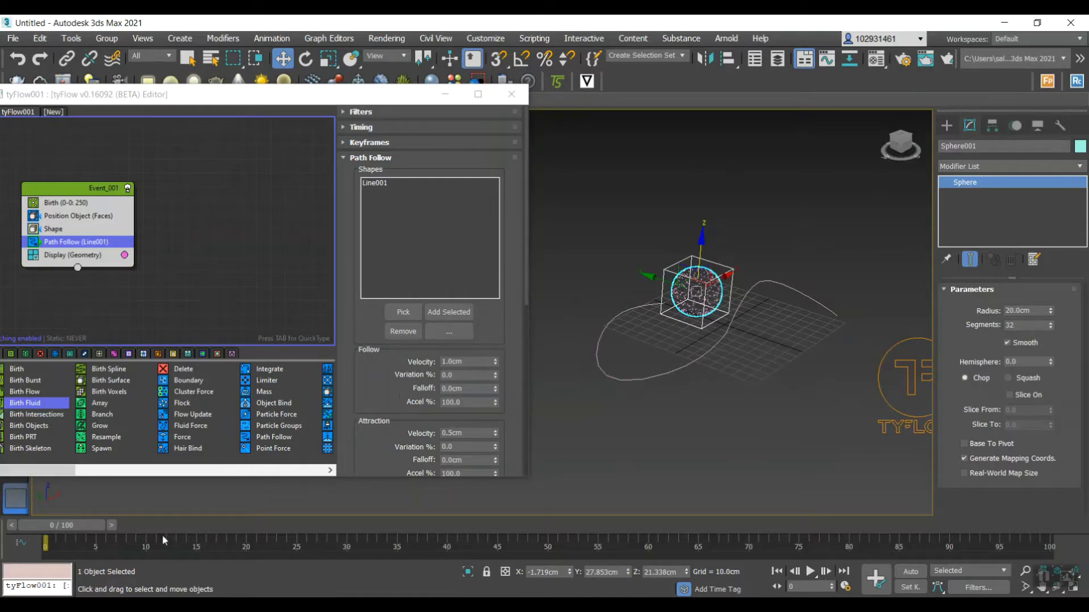
mouse_move(88, 531)
mouse_down()
mouse_move(304, 514)
mouse_move(683, 508)
mouse_move(396, 508)
mouse_move(88, 528)
mouse_up()
In the top view, move Line001 up and to the right, then scrub to watch the particles
key(w)
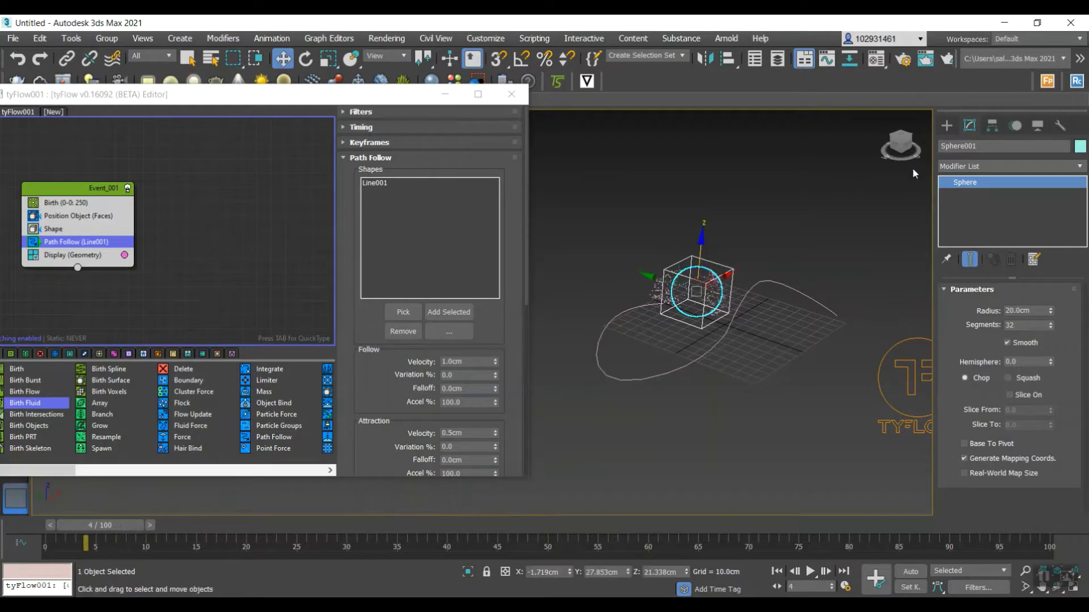
click(894, 137)
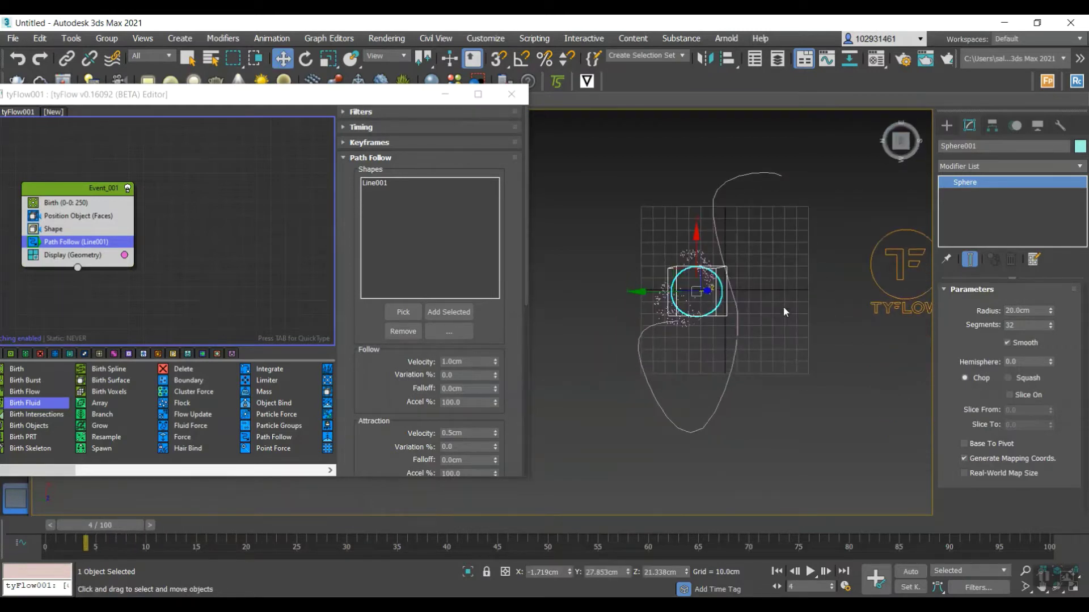
click(716, 354)
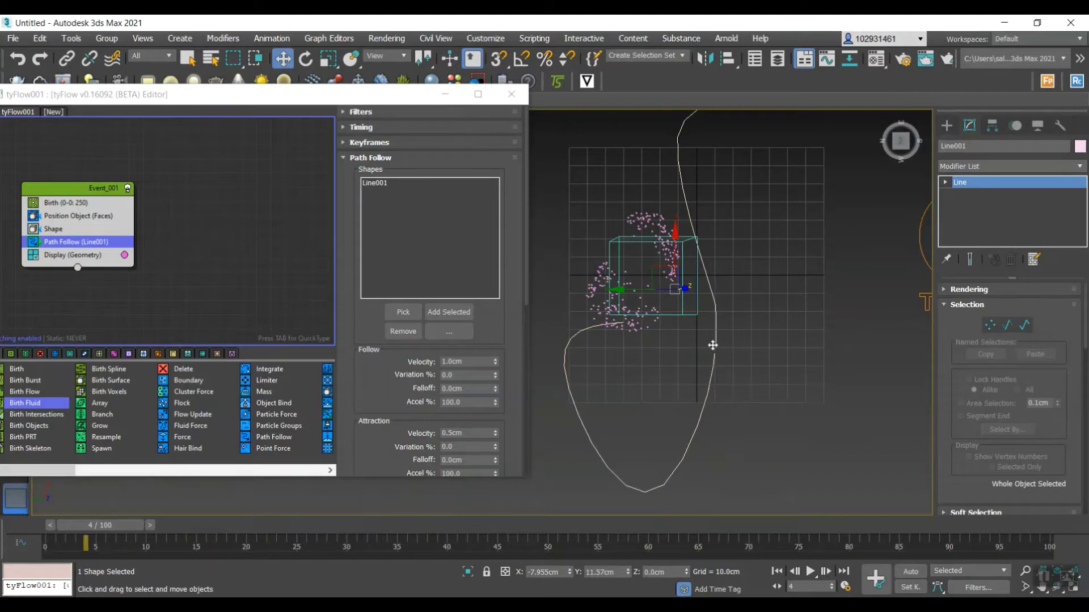
drag(713, 345, 749, 321)
drag(787, 296, 910, 282)
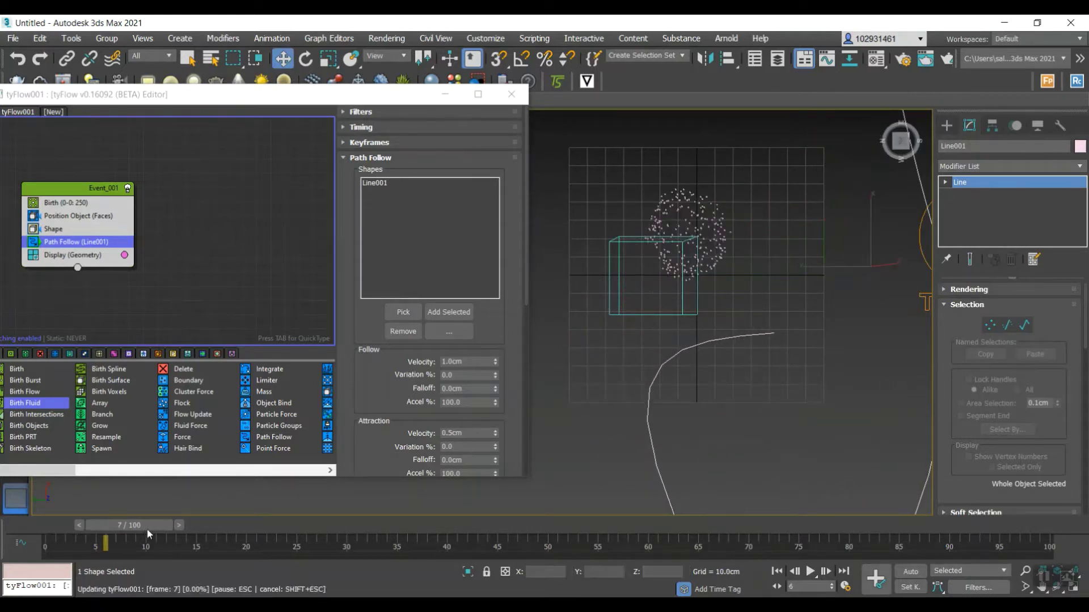
drag(148, 529, 25, 529)
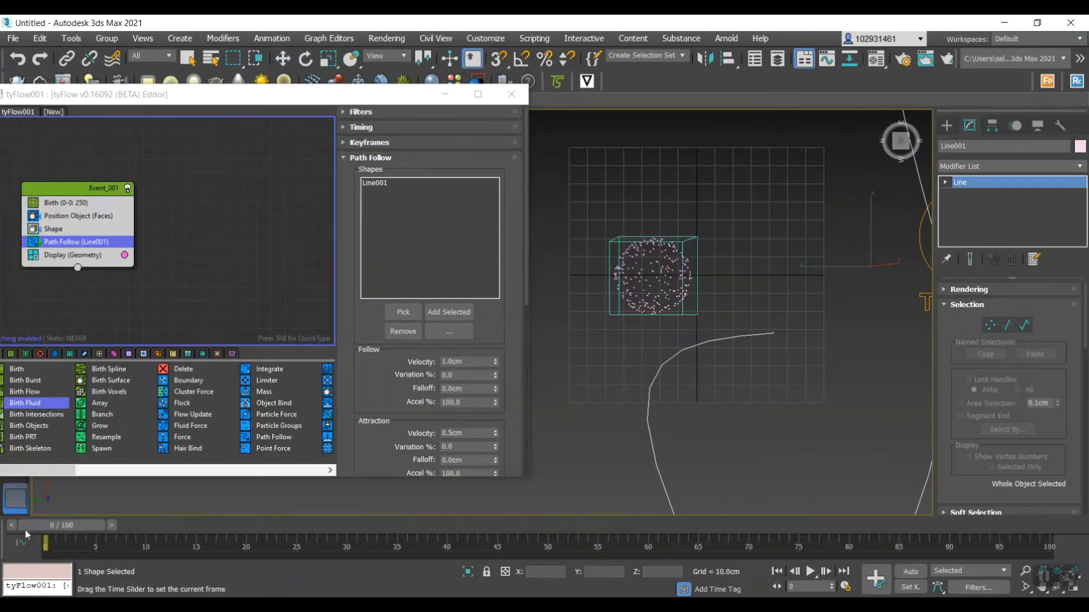
key(w)
scroll(529, 420, down, 1)
scroll(778, 377, down, 4)
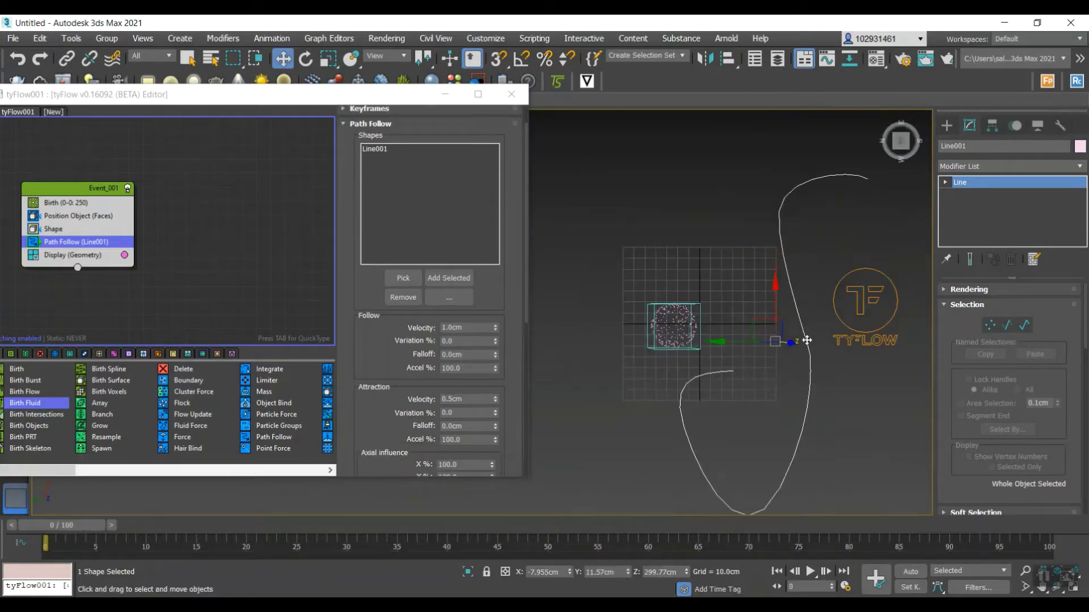
Reshape Line001 by dragging its end vertex and another vertex in Vertex mode
drag(699, 391, 759, 349)
click(679, 389)
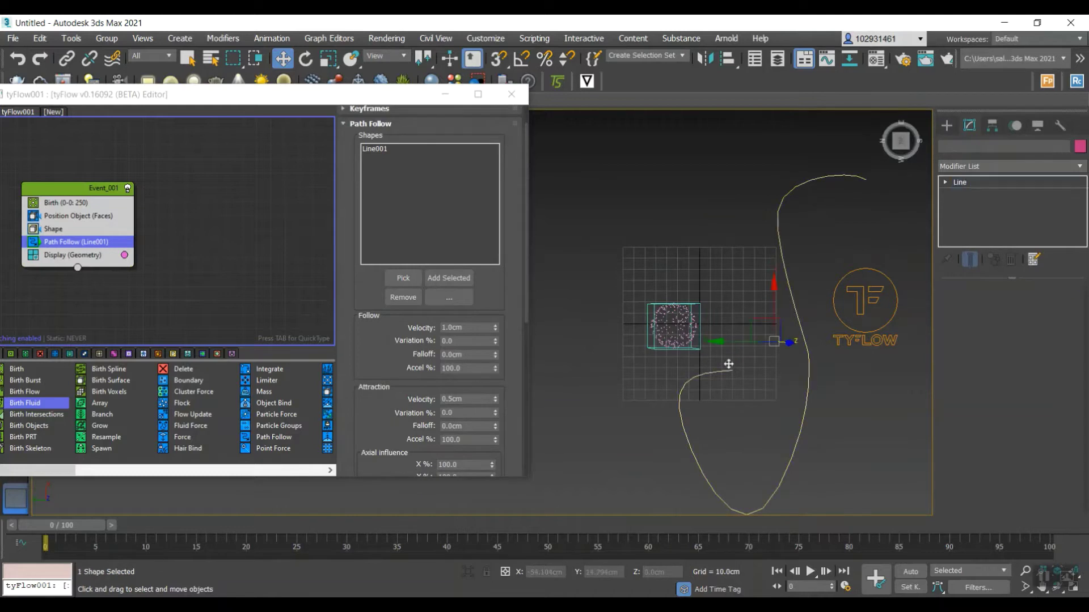
click(991, 326)
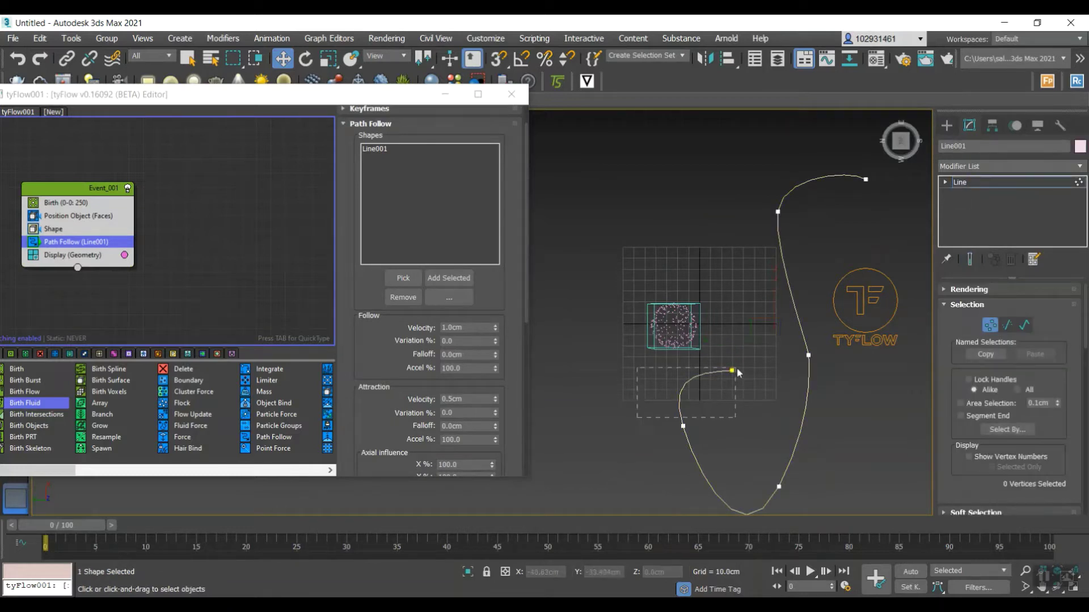
drag(737, 372, 632, 345)
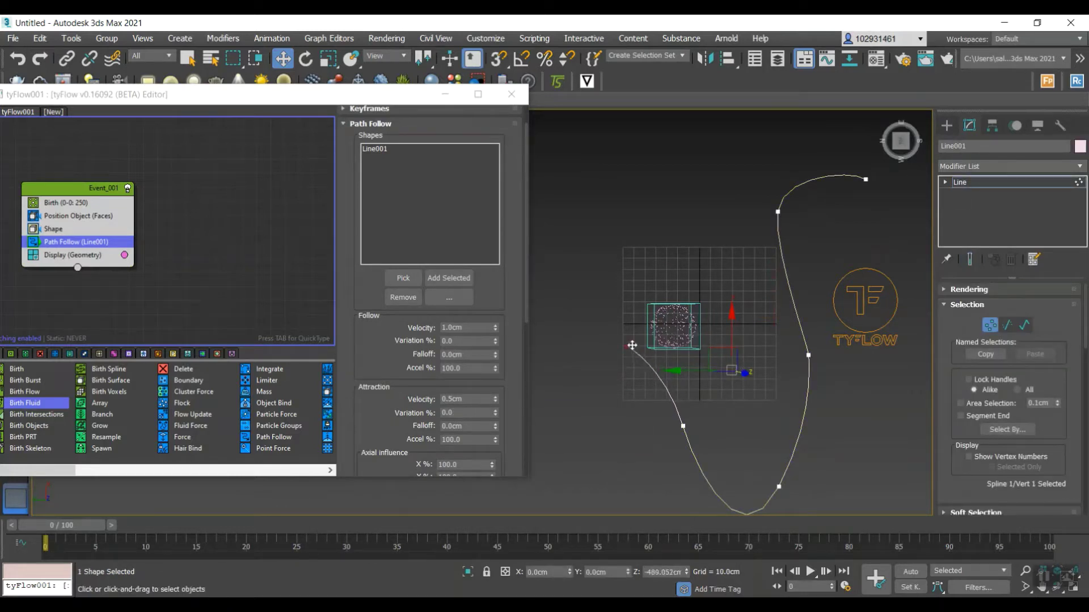
click(683, 426)
drag(634, 426, 564, 447)
click(777, 374)
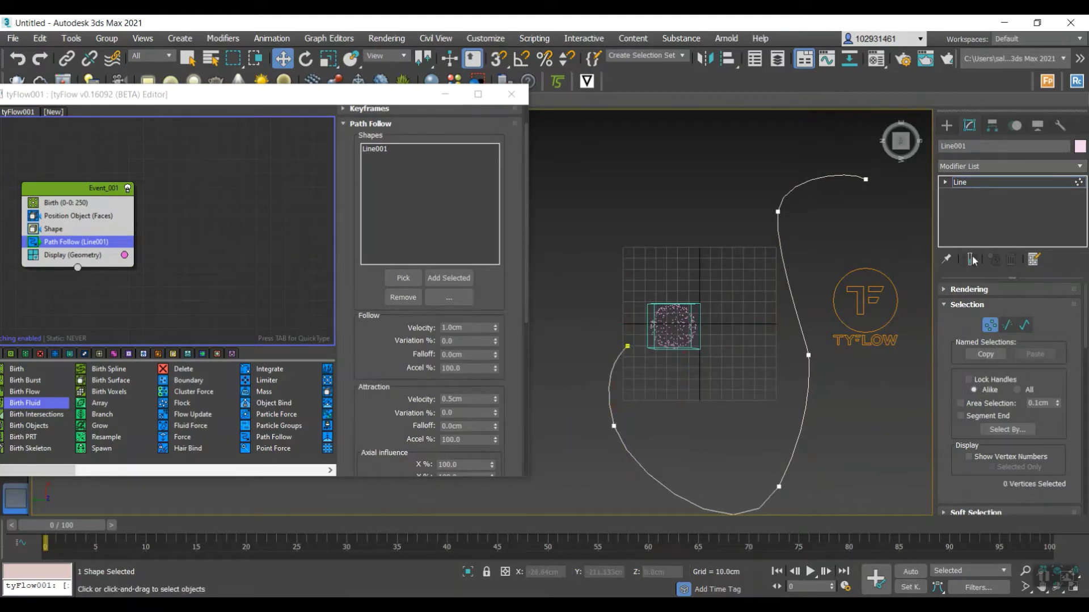
click(989, 325)
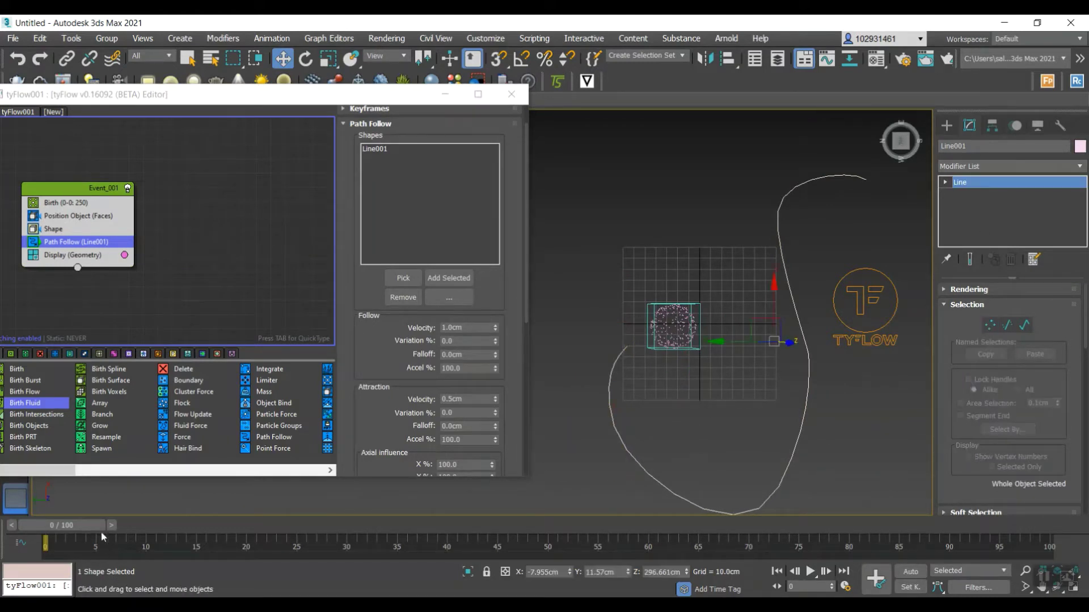
Check the path at frame 80 from a corner view, then undo to restore Line001
drag(93, 534, 190, 545)
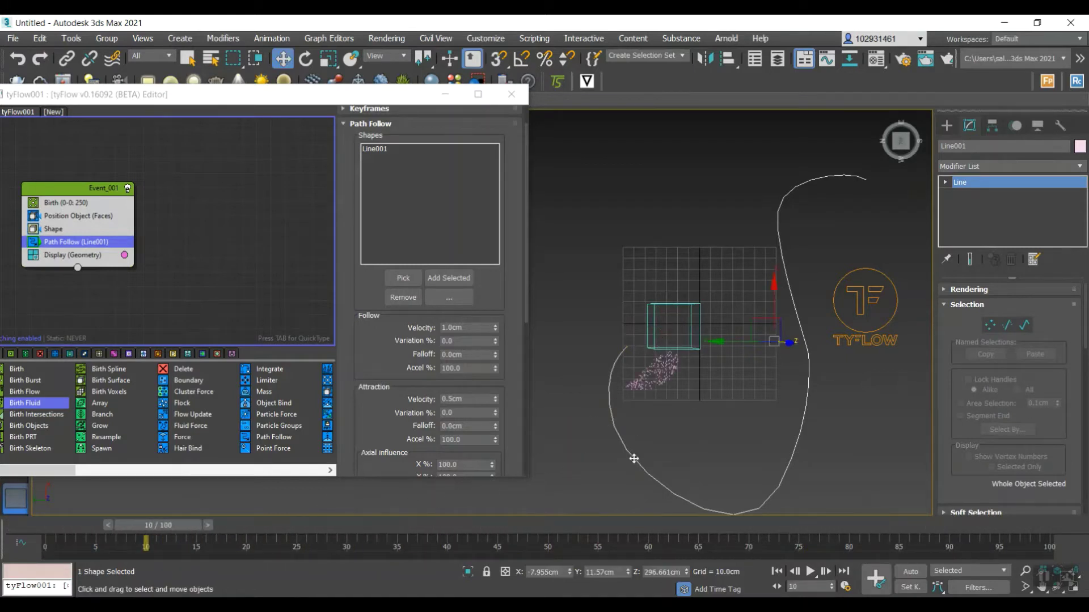
alt+middle_drag(643, 467, 616, 434)
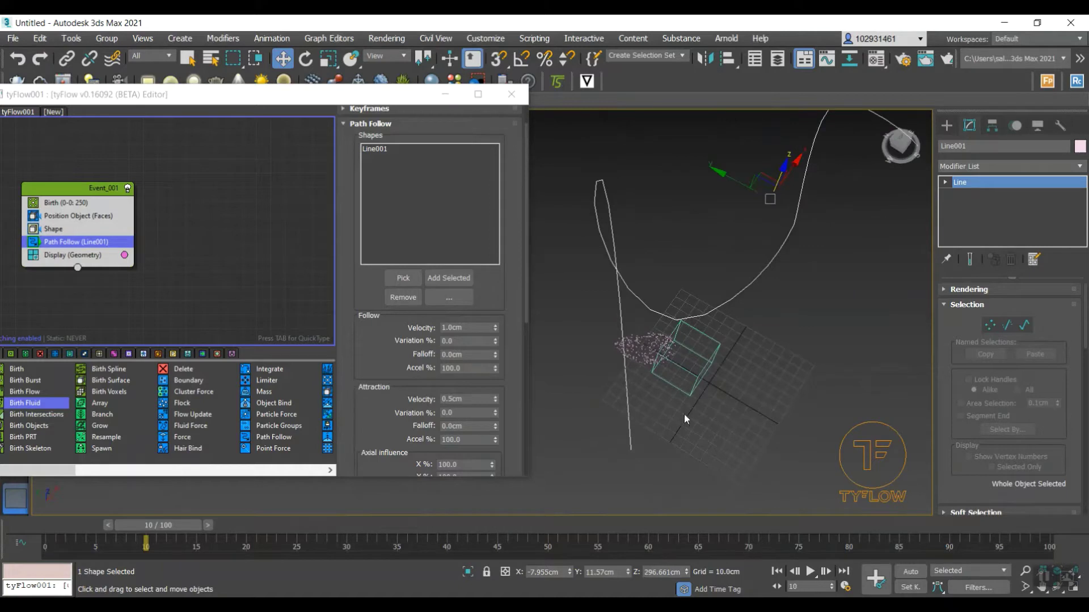
click(906, 150)
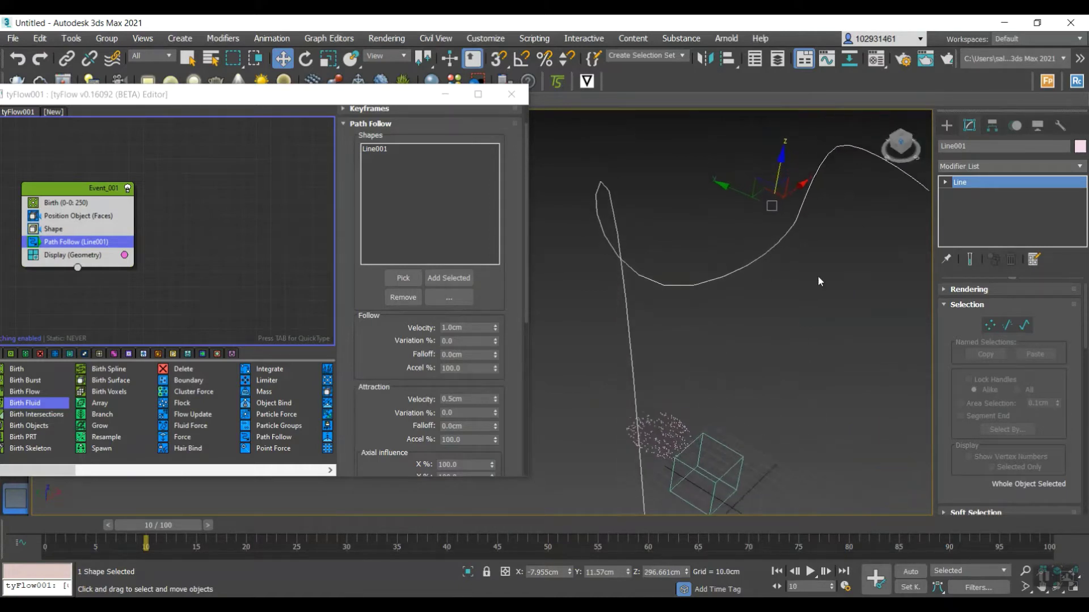
scroll(689, 310, down, 9)
scroll(698, 342, up, 7)
scroll(681, 334, up, 2)
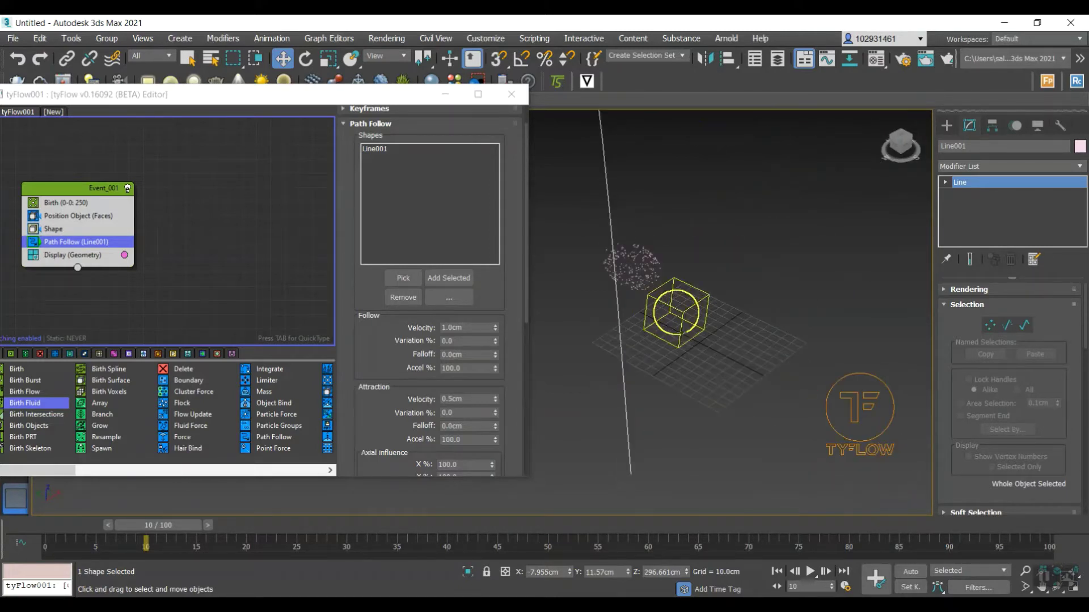
key(ctrl+z)
key(ctrl+z)
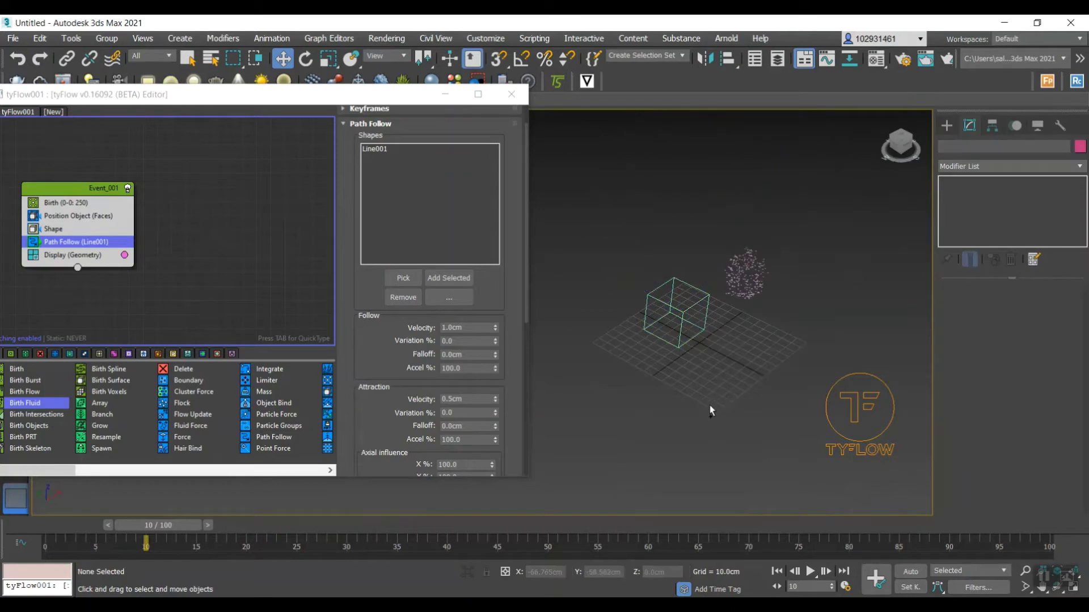
key(ctrl+z)
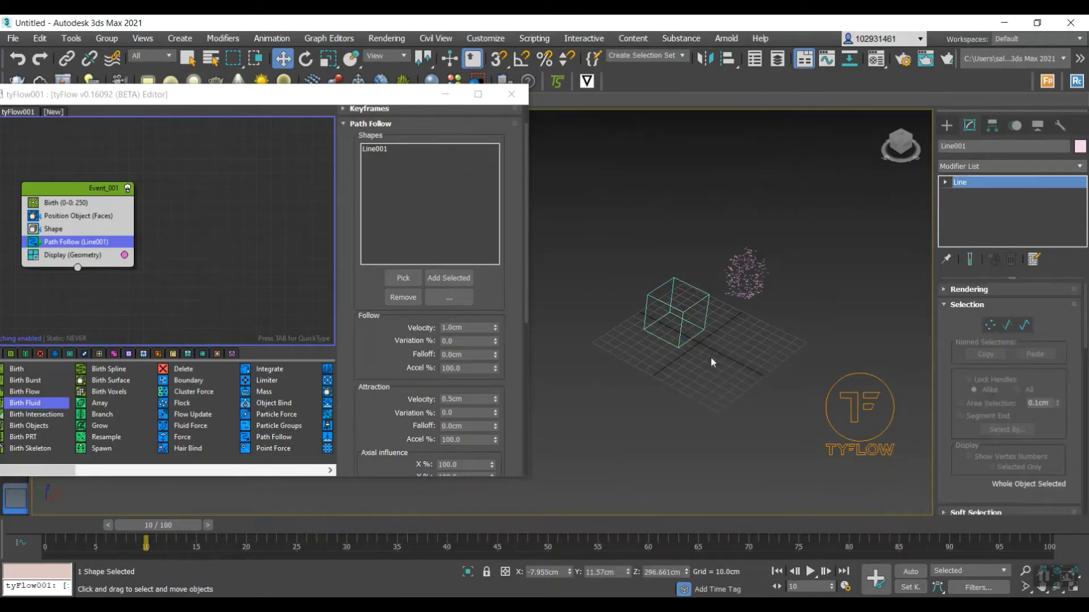
scroll(705, 351, down, 5)
scroll(709, 353, up, 6)
scroll(709, 353, down, 2)
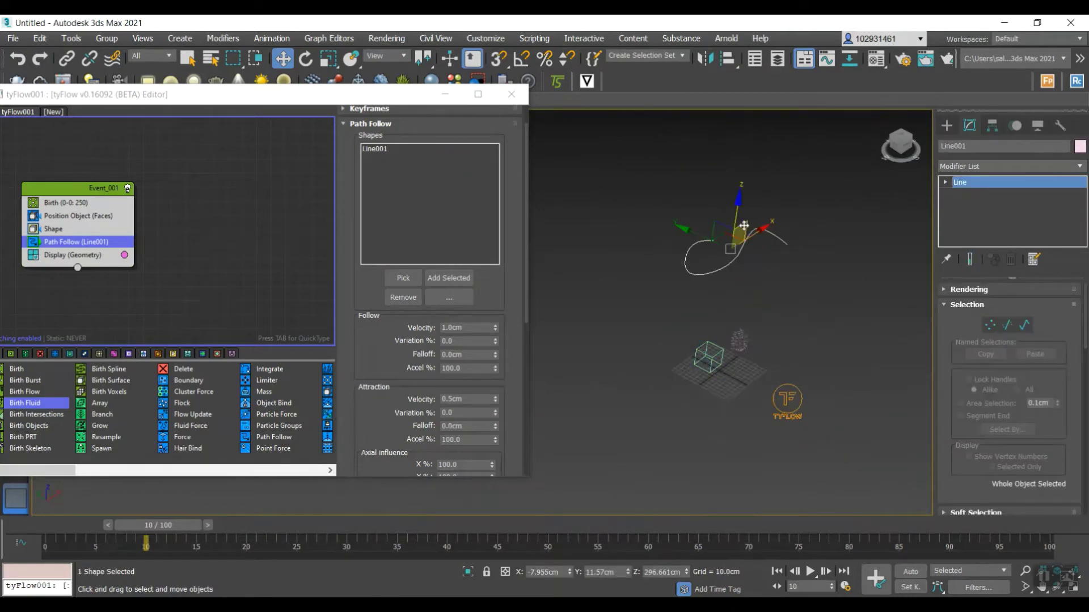
Lower Line001 toward the particle grid and shift it right under the grid
drag(738, 203, 769, 377)
middle_drag(738, 435, 702, 430)
scroll(726, 418, up, 3)
click(723, 437)
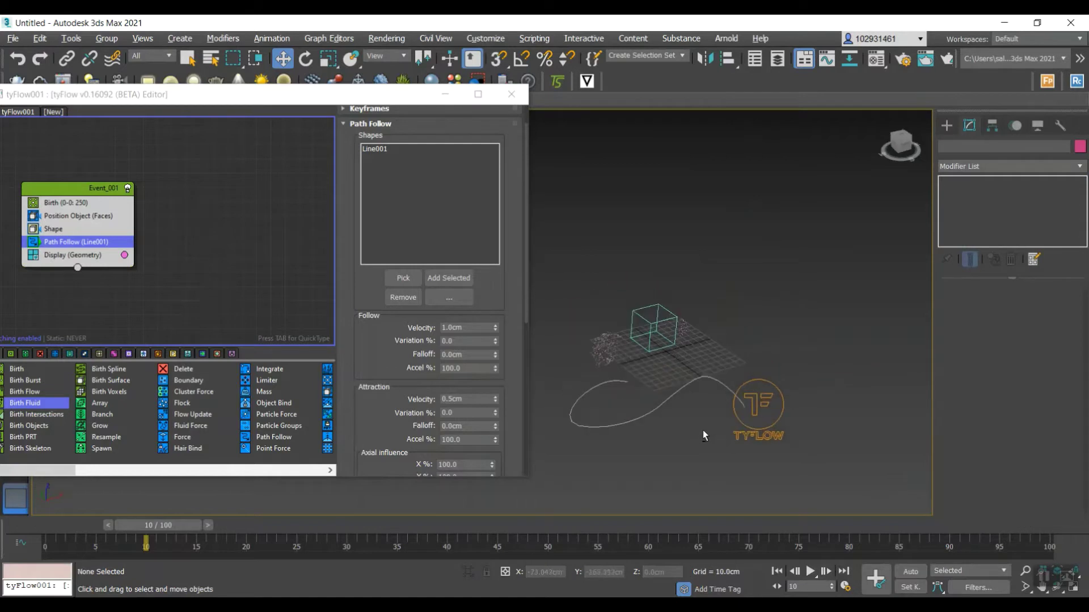
scroll(586, 410, up, 3)
click(644, 375)
scroll(675, 354, down, 2)
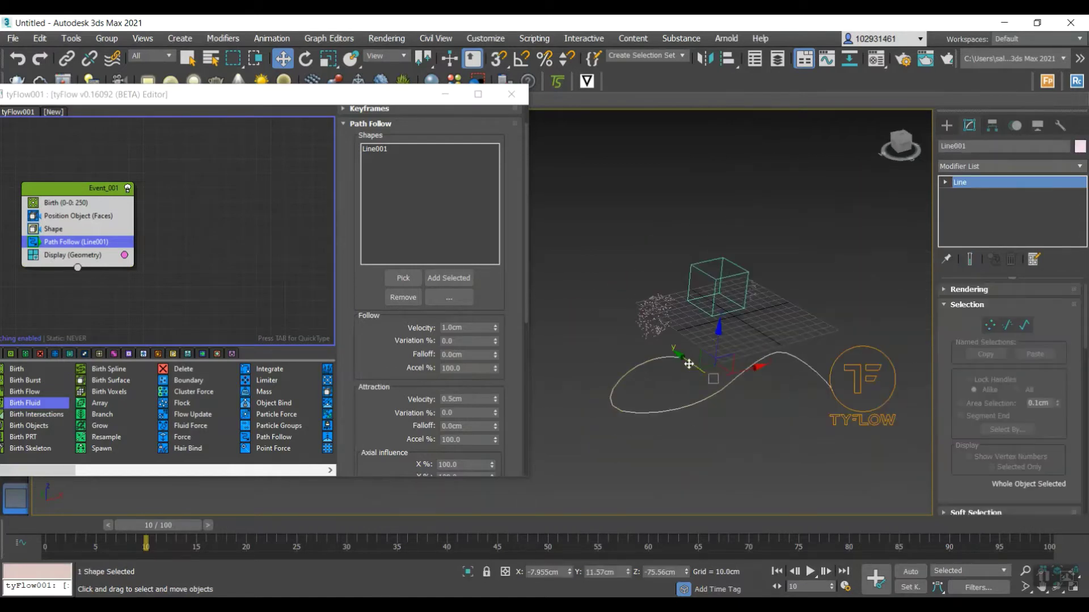
drag(674, 353, 731, 378)
drag(785, 399, 806, 393)
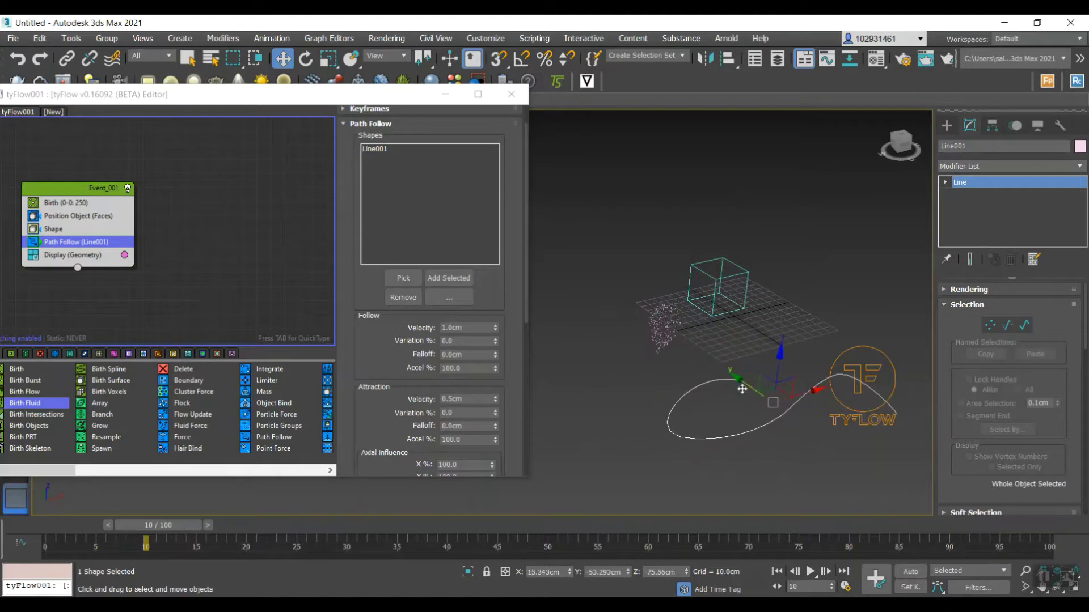
click(725, 396)
Reselect Line001 and select its first vertex in Vertex mode
click(686, 397)
key(1)
drag(719, 389, 621, 264)
click(740, 381)
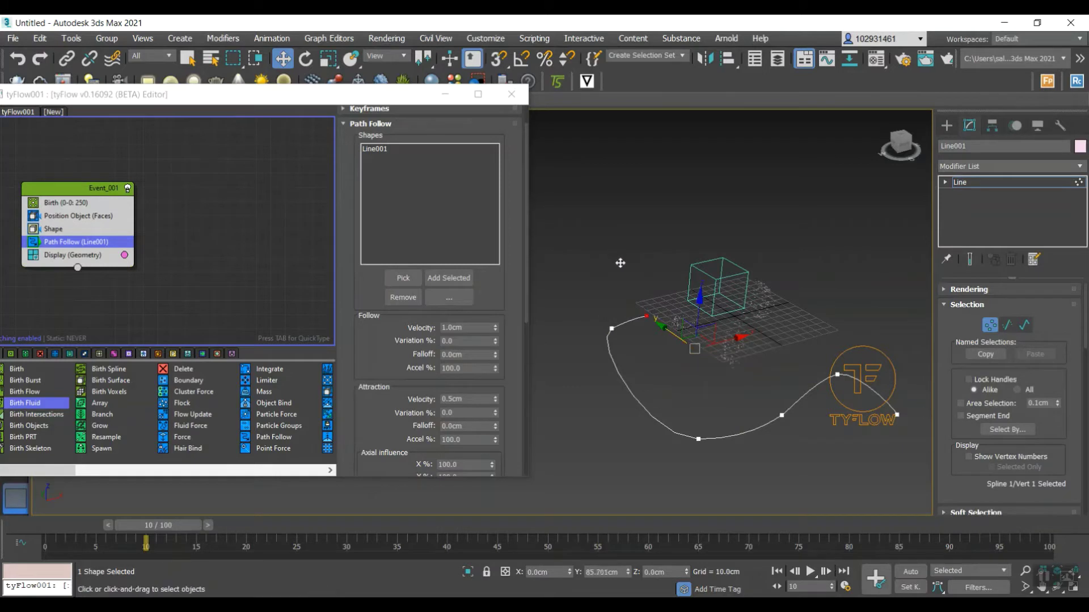
Drag Line001's first vertex right toward the emitter, then scrub to check the particles following it
drag(654, 320, 677, 321)
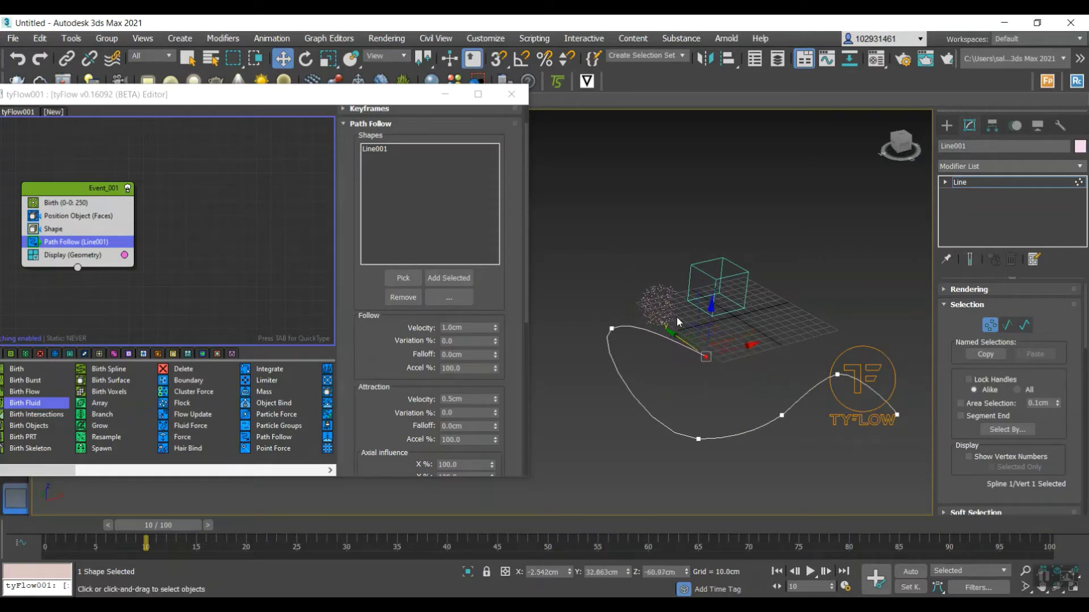
drag(755, 347, 784, 339)
click(644, 367)
scroll(670, 380, down, 3)
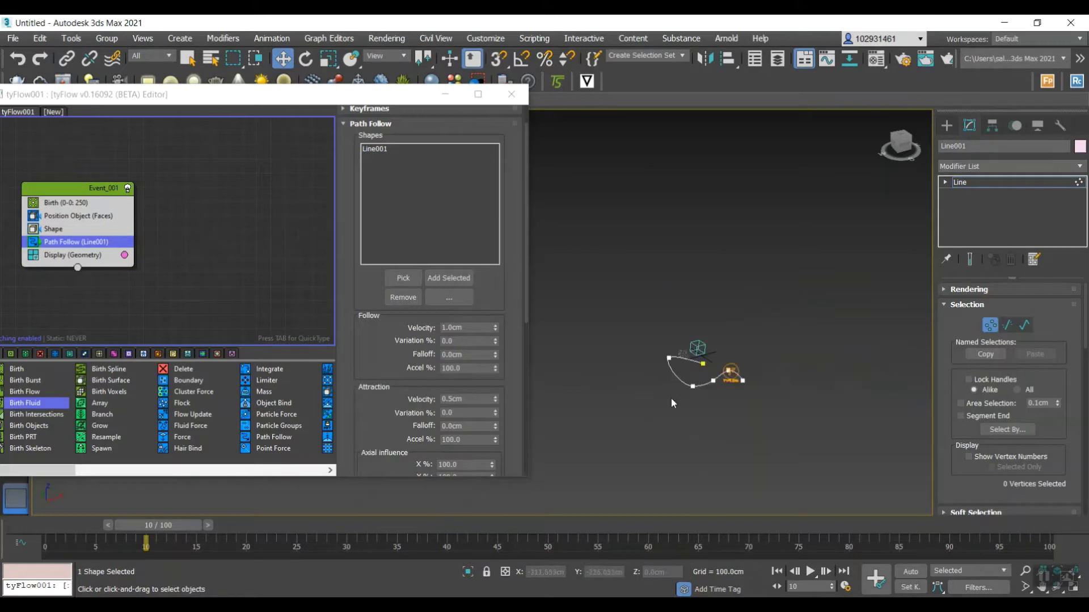
scroll(718, 354, up, 3)
scroll(718, 354, up, 2)
scroll(619, 437, down, 1)
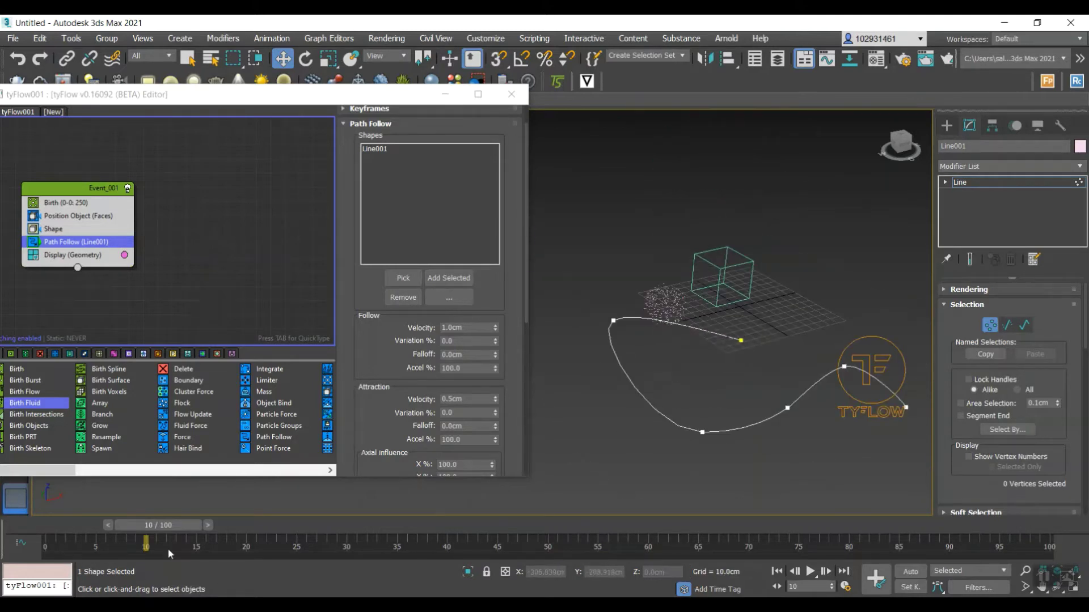
drag(173, 528, 15, 476)
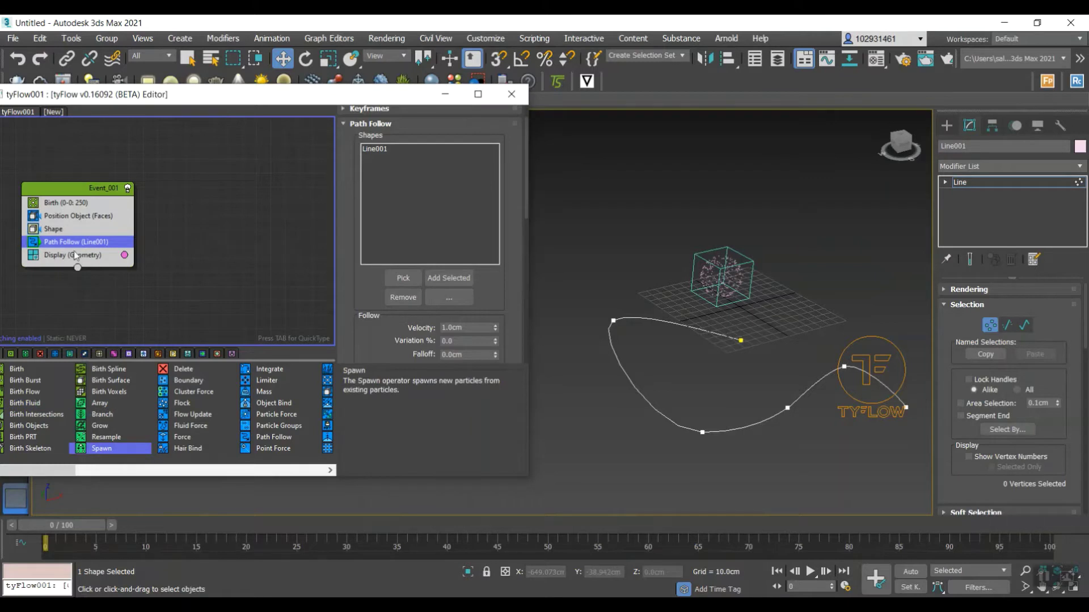
Add a Slow operator to Event_001 with velocity 15% on X, Y and Z, previewing the particles
key(Tab)
text(slow)
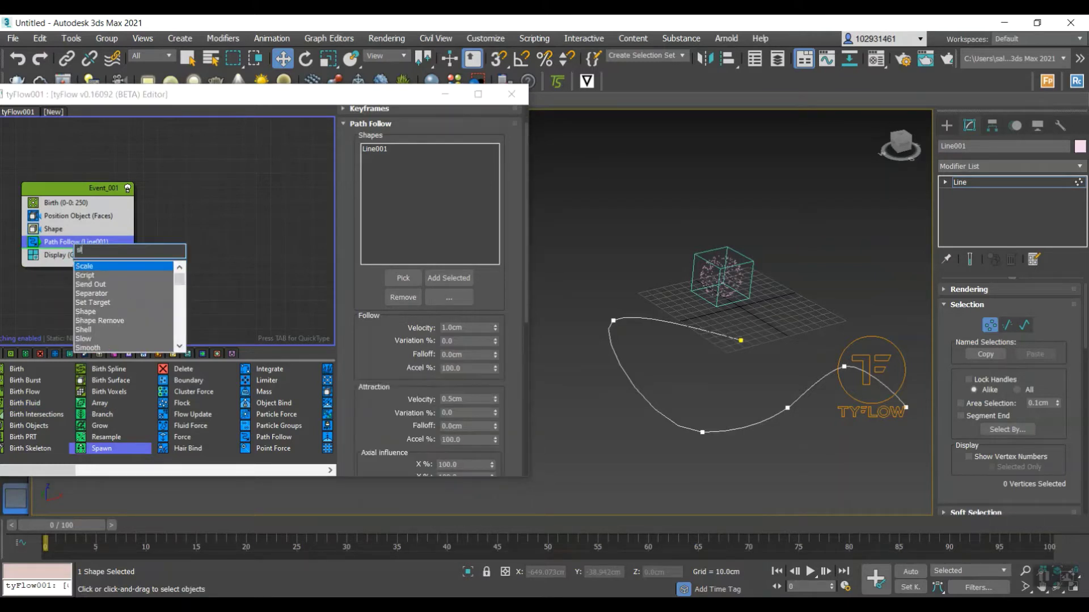
key(Return)
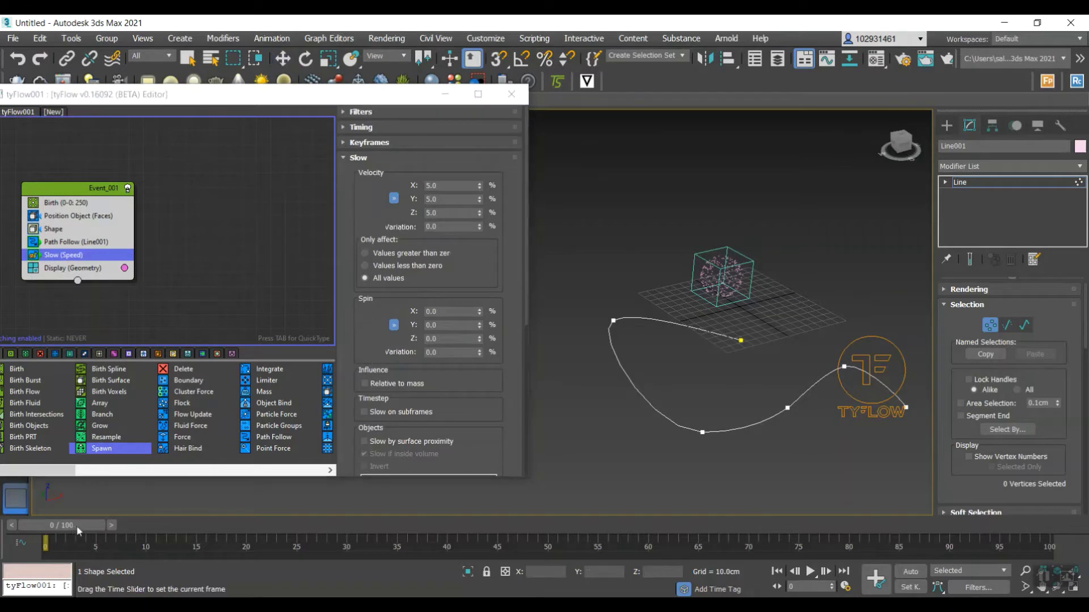
mouse_move(74, 526)
mouse_down()
mouse_move(953, 525)
mouse_move(62, 525)
mouse_up()
key(w)
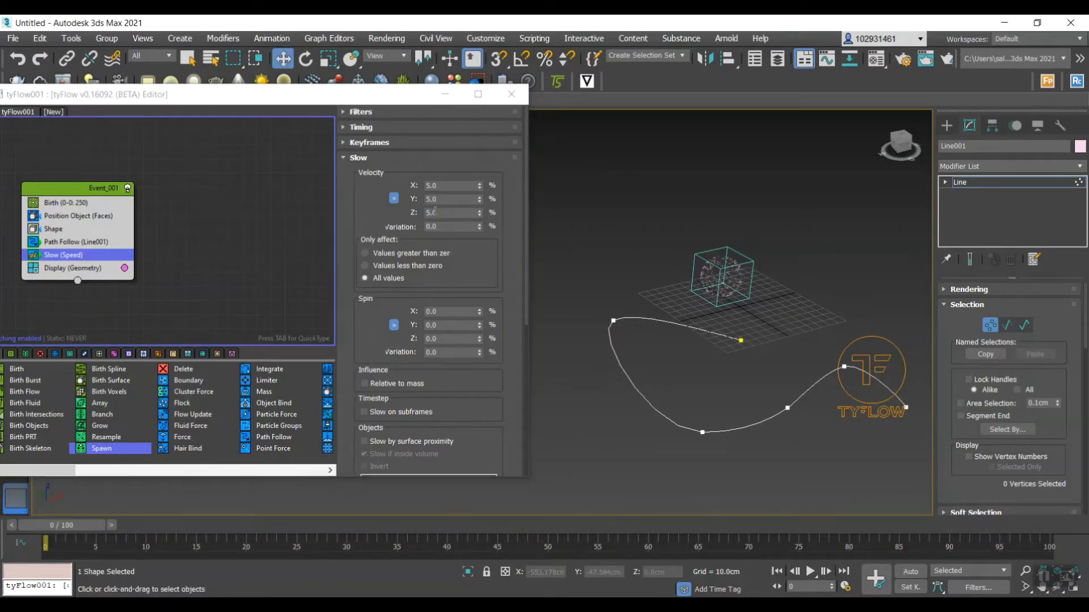
click(453, 192)
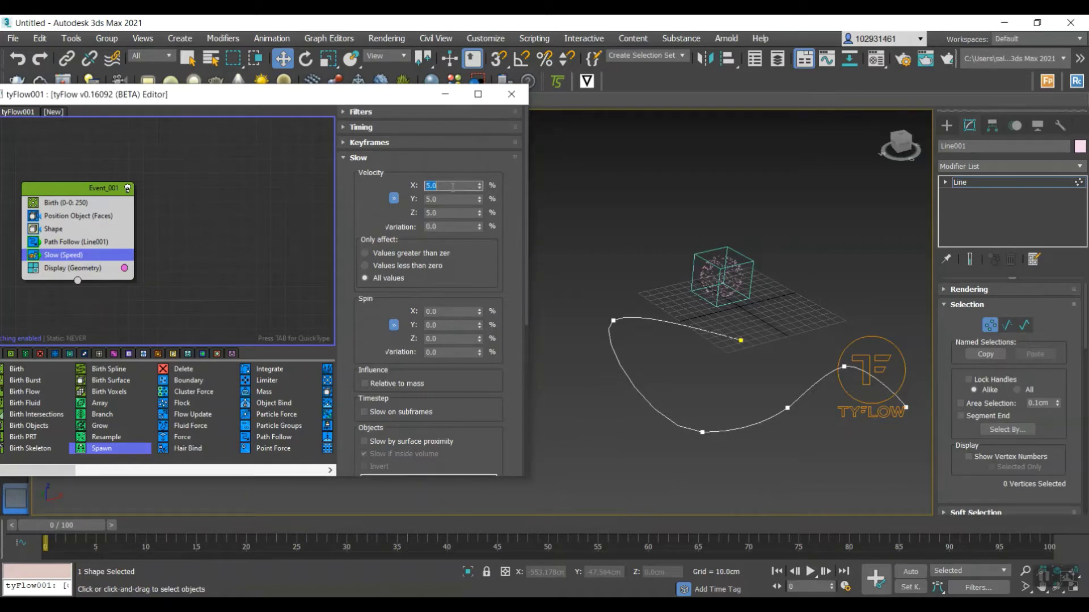
mouse_move(54, 516)
mouse_down()
mouse_move(71, 526)
mouse_move(352, 526)
mouse_move(762, 478)
mouse_move(1071, 479)
mouse_move(34, 516)
mouse_up()
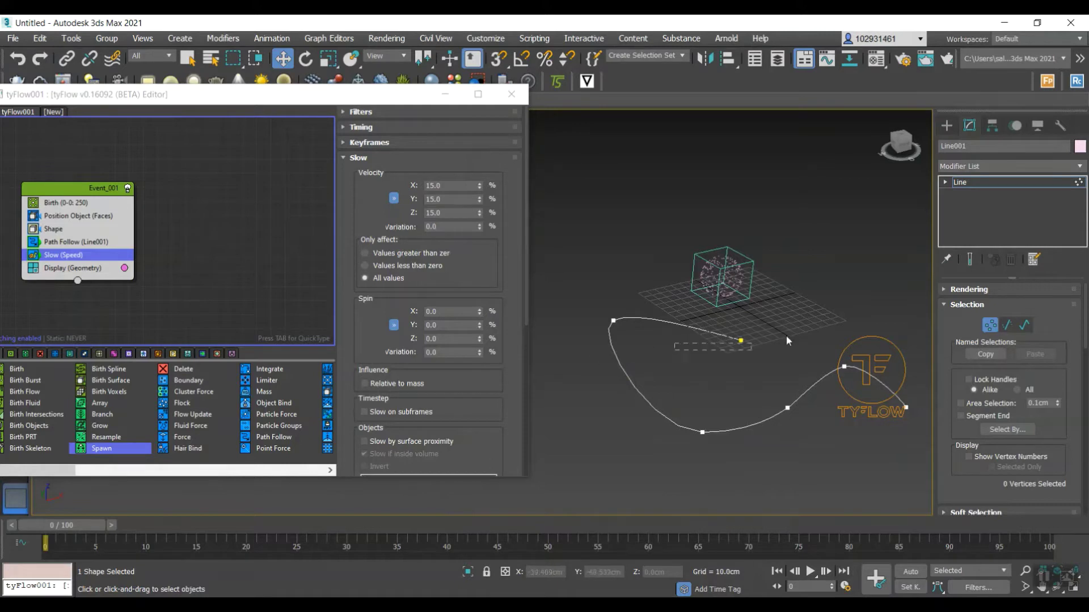
Move Line001's first and second vertices up and to the left
click(742, 338)
drag(704, 317, 610, 265)
click(613, 321)
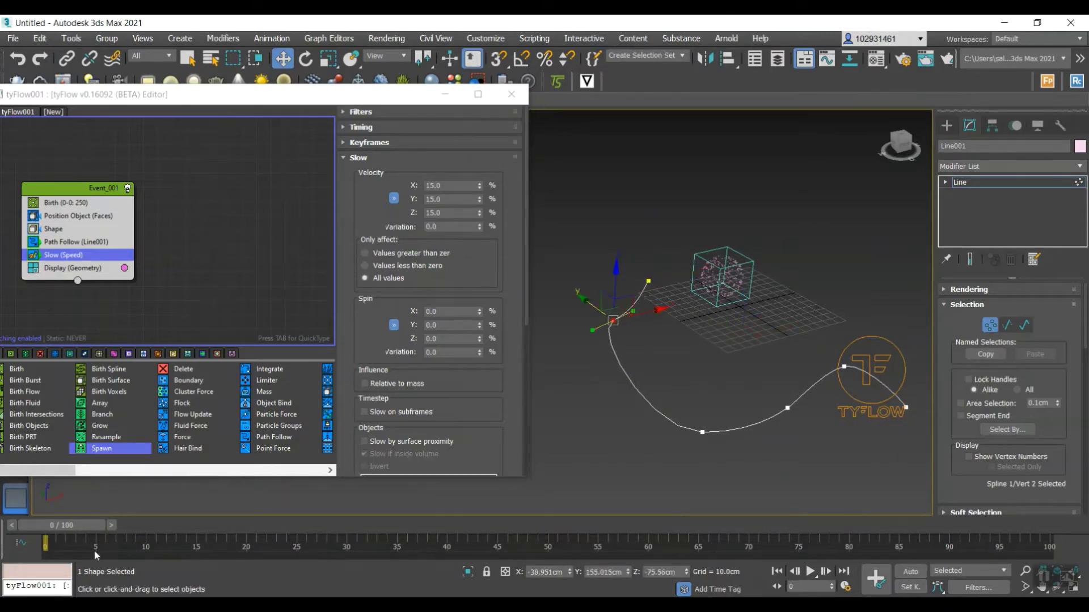
drag(93, 528, 300, 533)
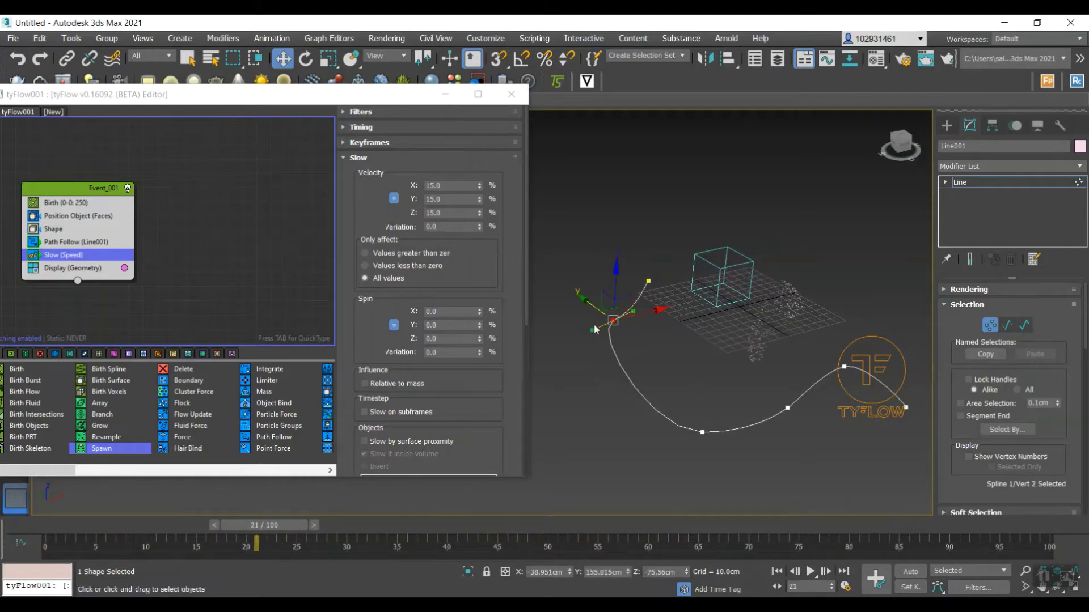
click(584, 305)
click(612, 321)
click(579, 299)
click(613, 321)
drag(583, 300, 540, 268)
Pull the end vertex back toward the emitter, raise the bottom and fourth vertices, and preview the flow
click(648, 280)
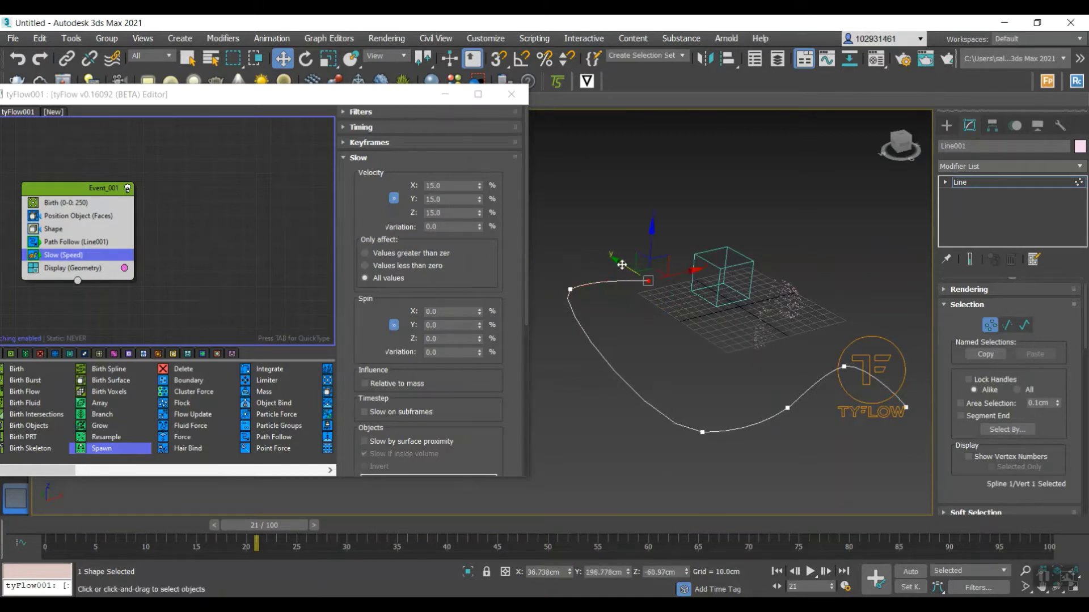
drag(622, 264, 716, 326)
click(640, 440)
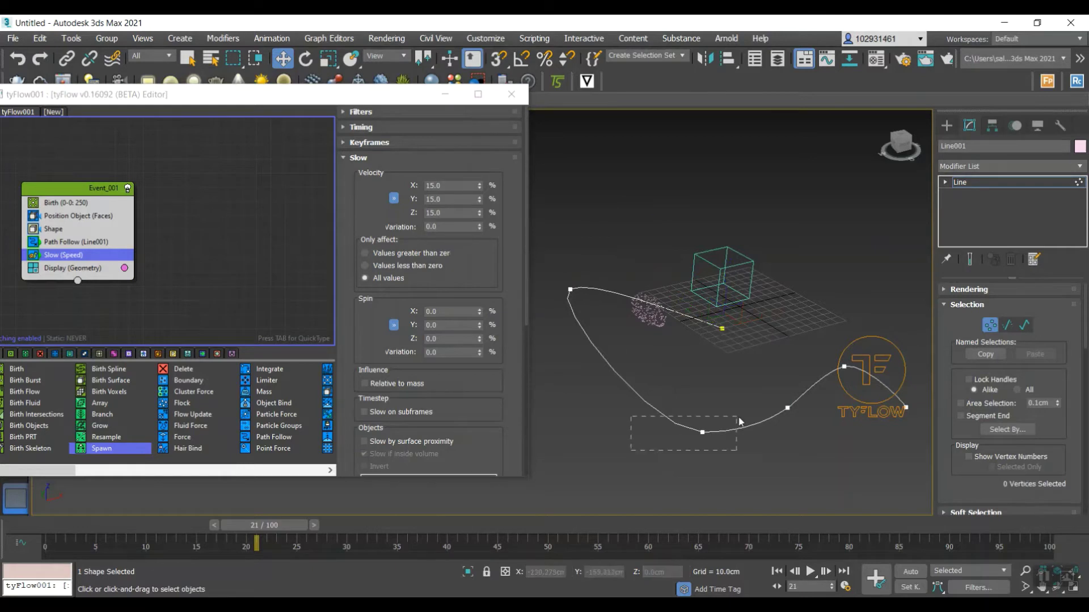
drag(739, 422, 737, 423)
drag(668, 407, 626, 375)
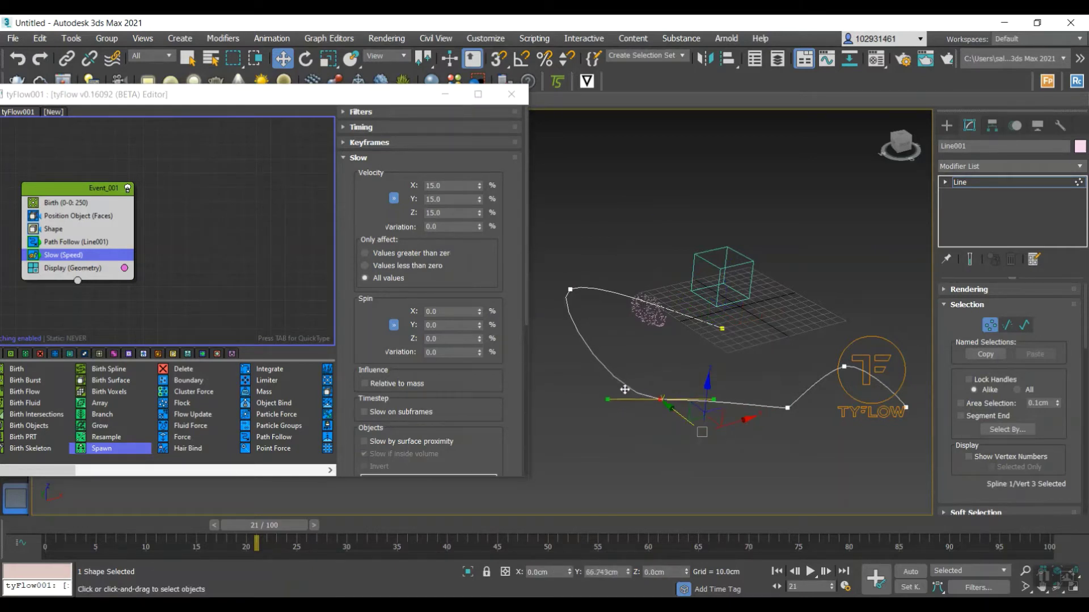
click(789, 406)
drag(758, 387, 723, 371)
scroll(743, 389, down, 4)
scroll(743, 389, up, 4)
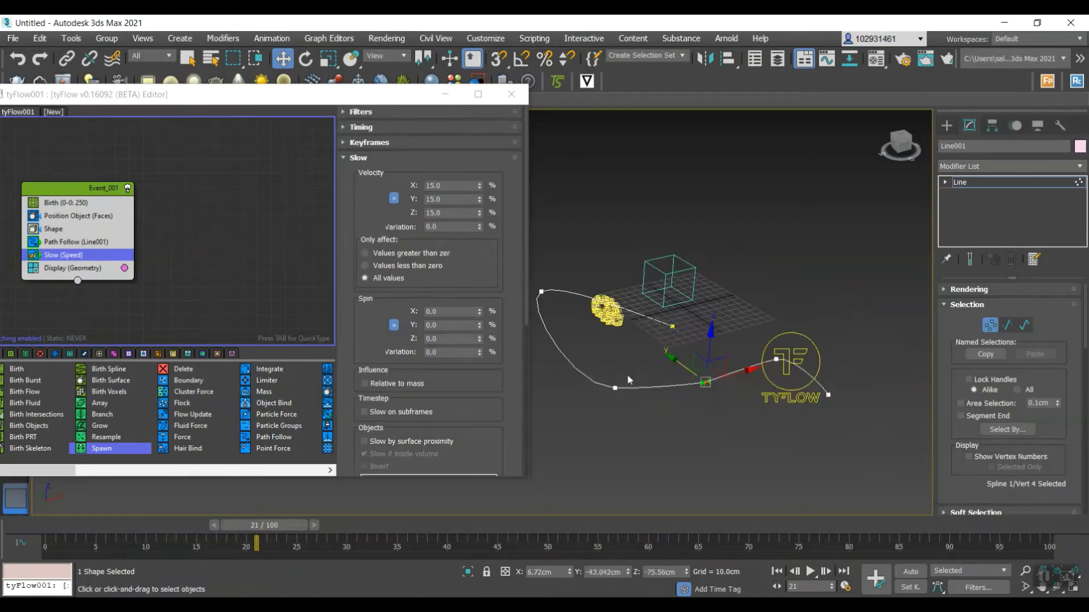
scroll(743, 389, down, 4)
scroll(740, 397, up, 4)
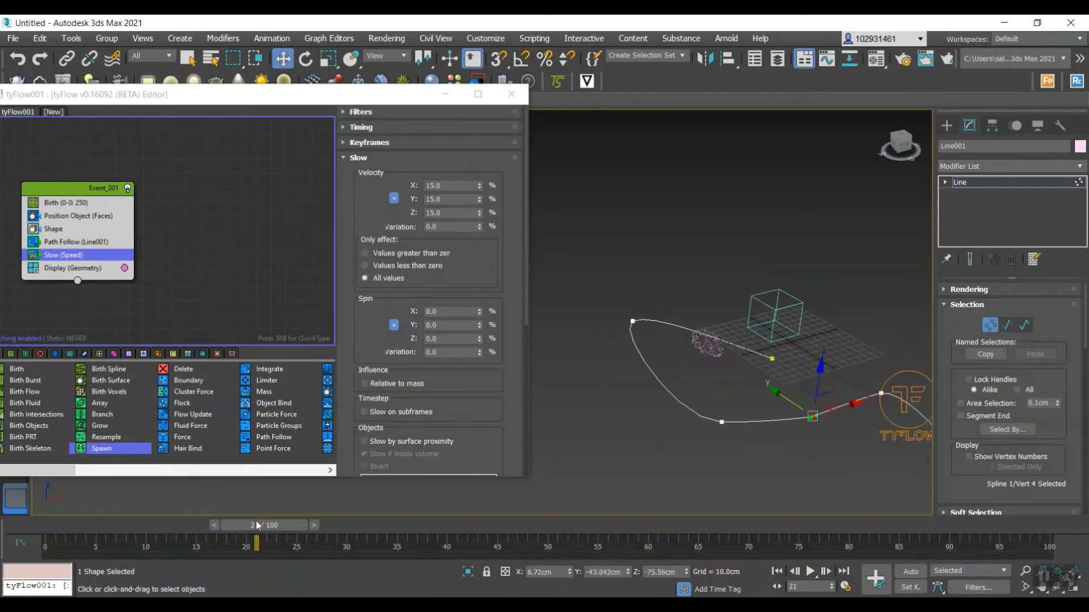
drag(256, 526, 938, 512)
Undo the four vertex edits and recenter the view on the scene
key(ctrl+z)
key(ctrl+z)
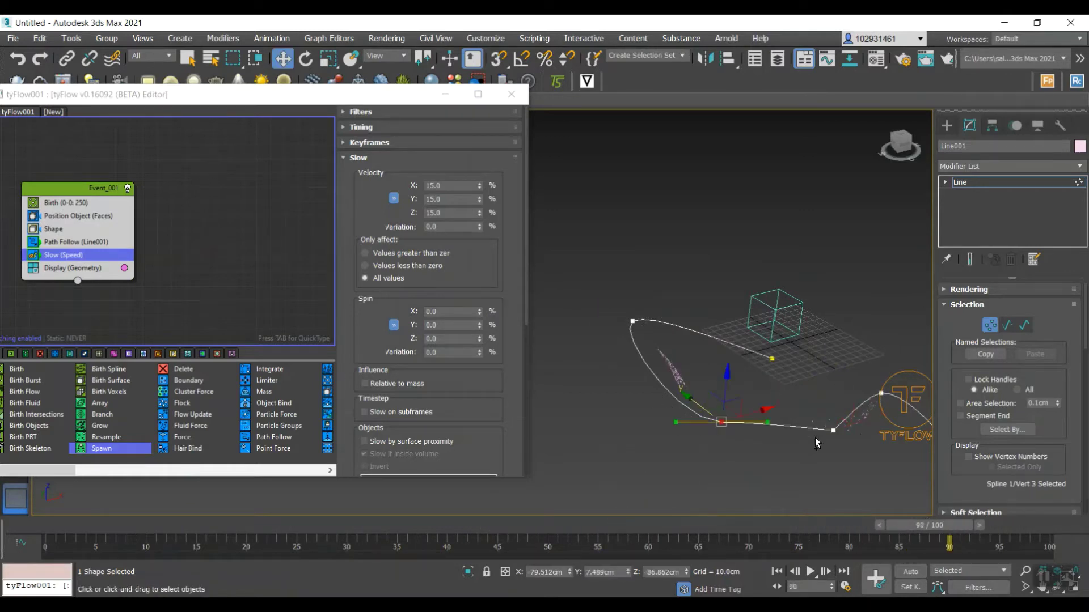
key(ctrl+z)
key(ctrl+z)
key(ctrl+z)
key(ctrl+z)
key(ctrl+z)
key(ctrl+z)
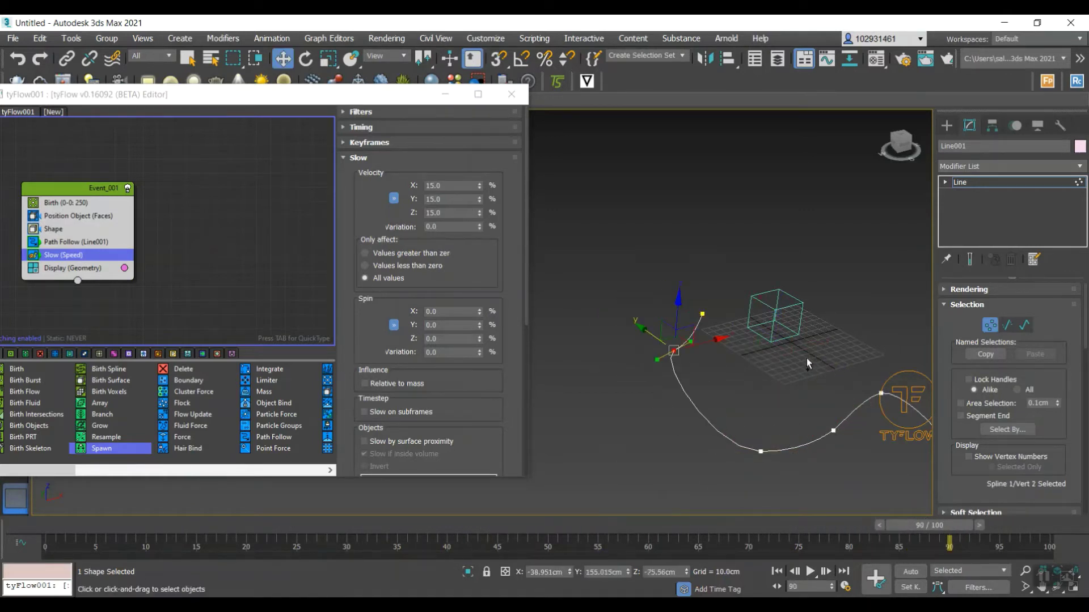
key(ctrl+z)
key(ctrl+z)
key(ctrl+z)
key(ctrl+z)
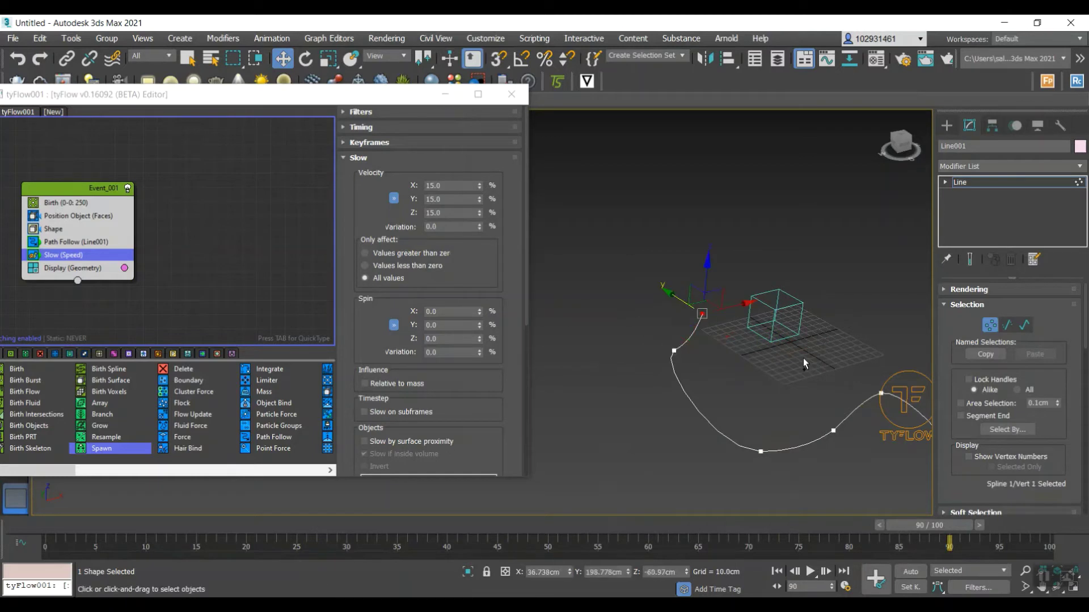
key(ctrl+z)
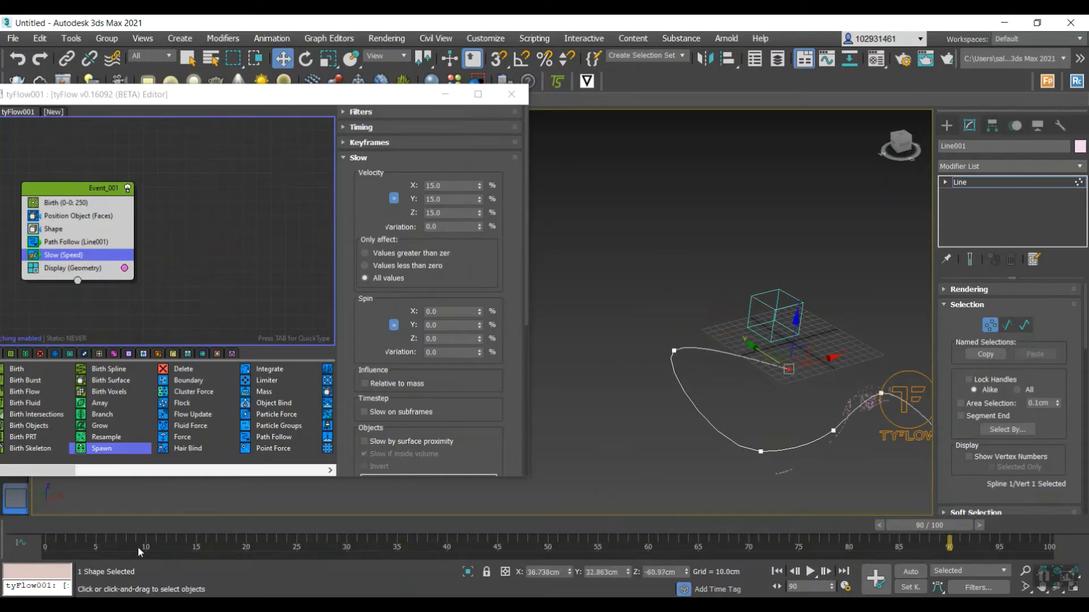
middle_drag(816, 438, 686, 404)
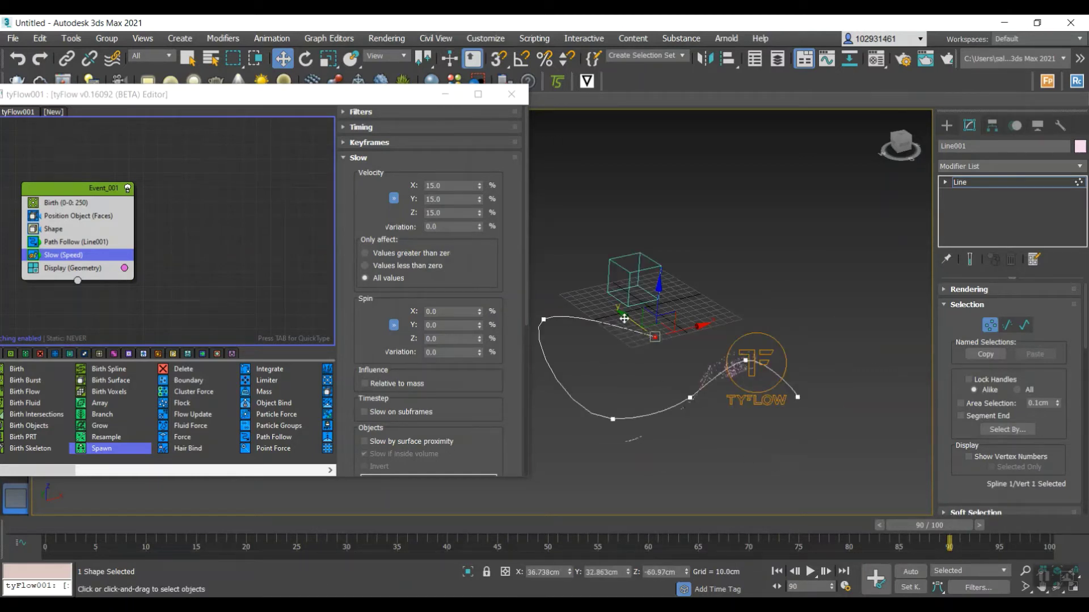
Move the whole Line001 curve relative to the emitter and replay the particles along it
click(989, 325)
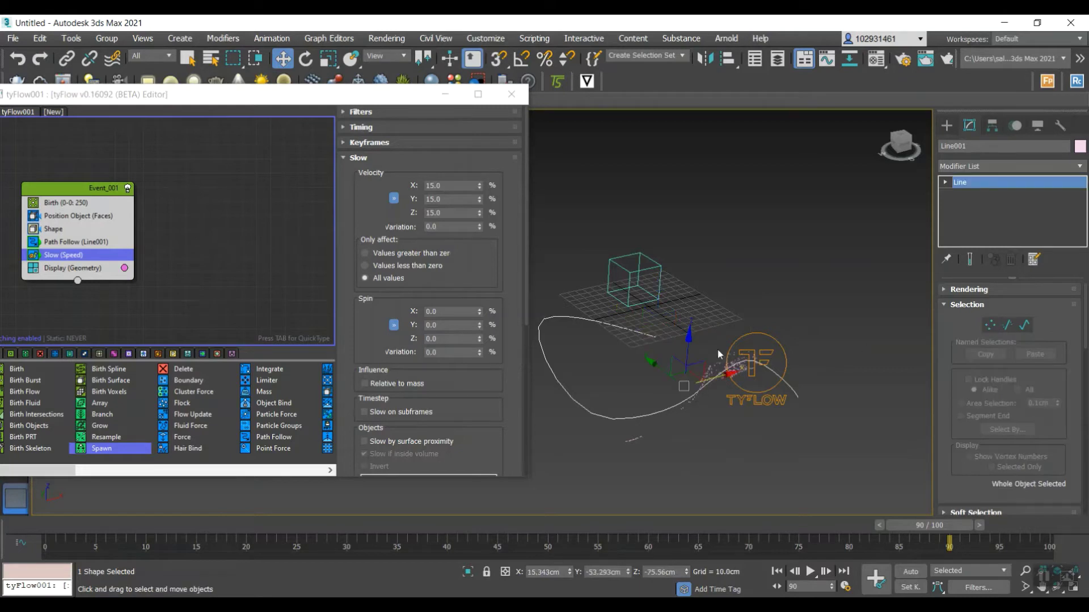
drag(655, 365, 610, 336)
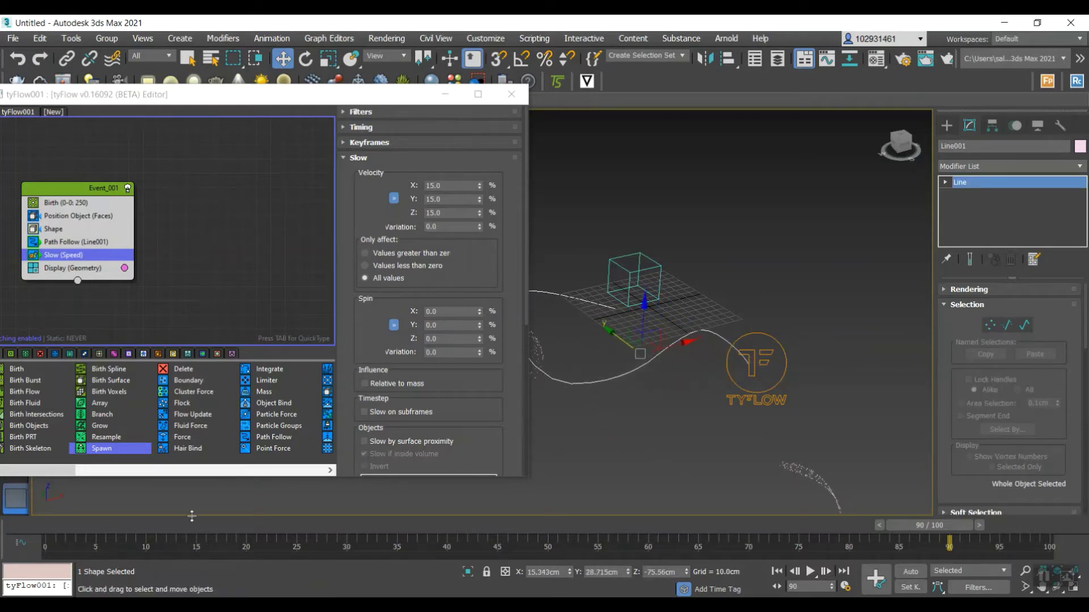
scroll(630, 454, down, 5)
scroll(617, 457, up, 3)
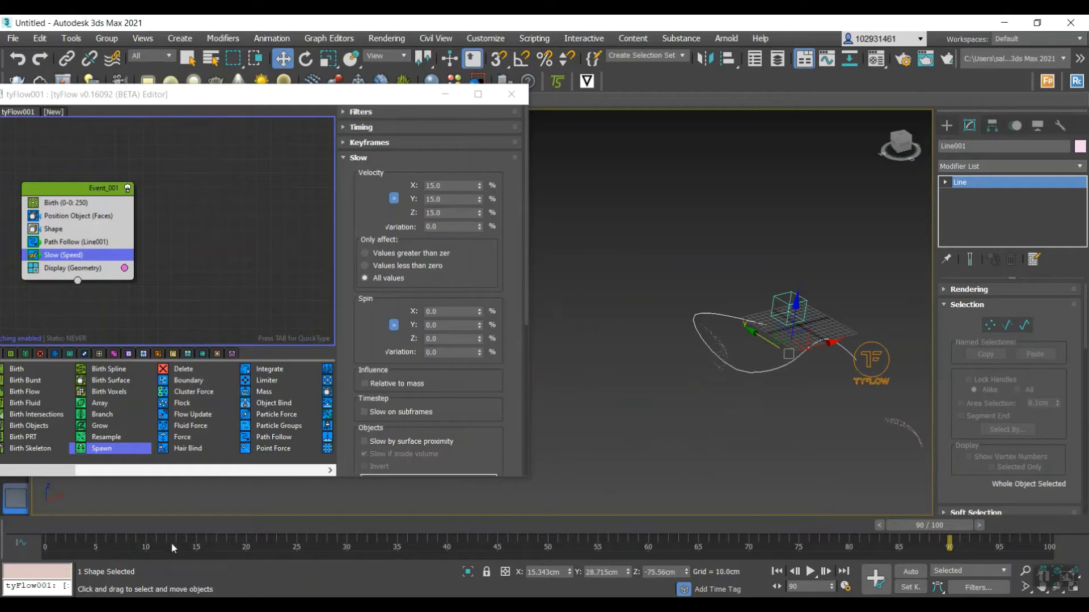
drag(903, 526, 339, 522)
key(w)
drag(758, 335, 774, 344)
drag(368, 529, 1029, 510)
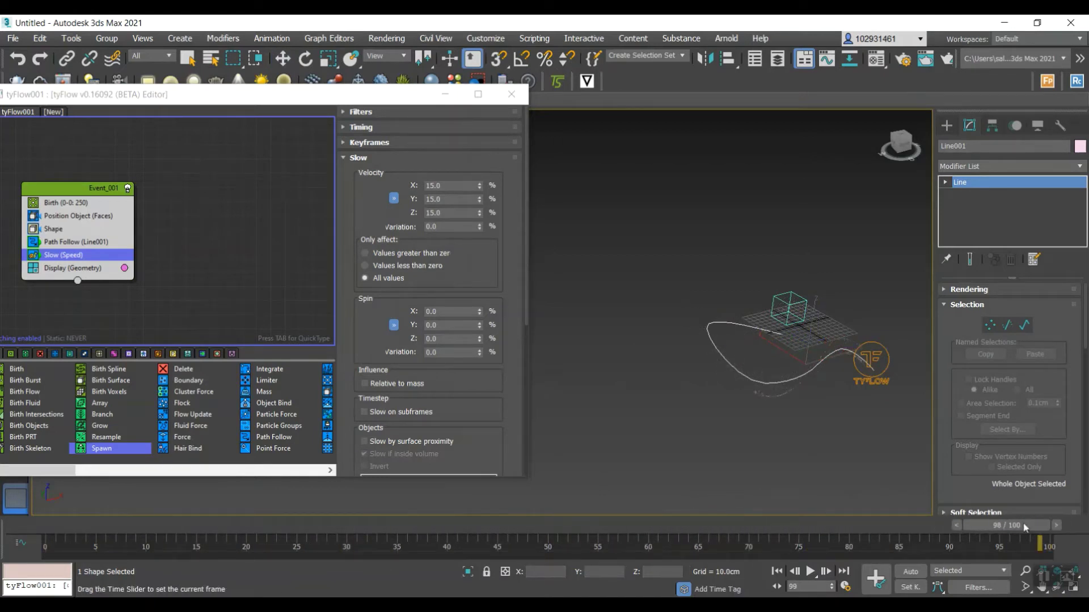
Set the Slow operator's velocity to 17% and scrub from frame 100 back to frame 3
click(440, 186)
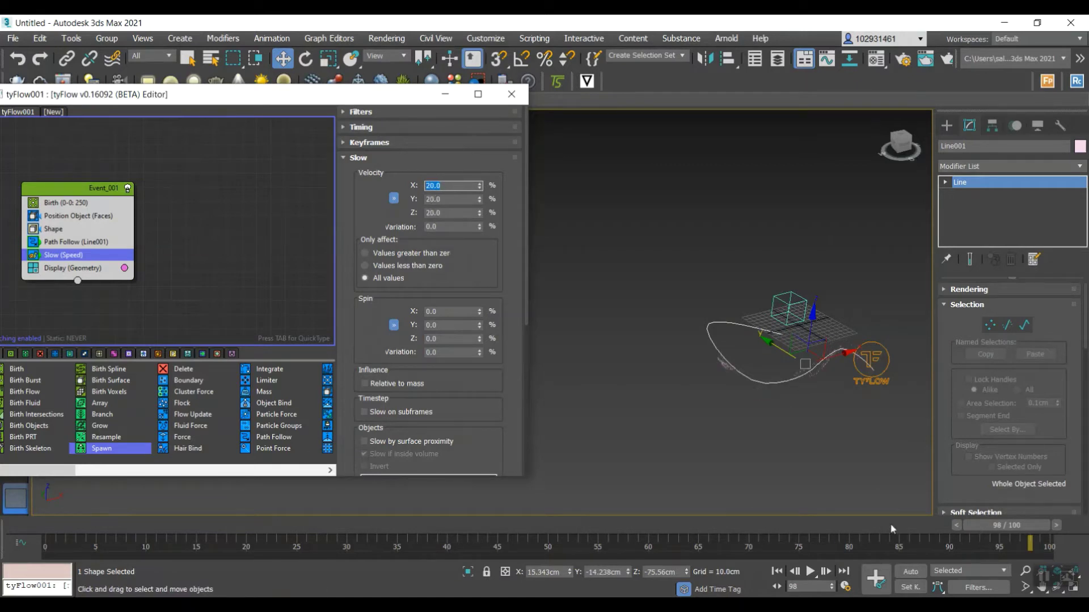
drag(992, 525, 255, 502)
click(448, 195)
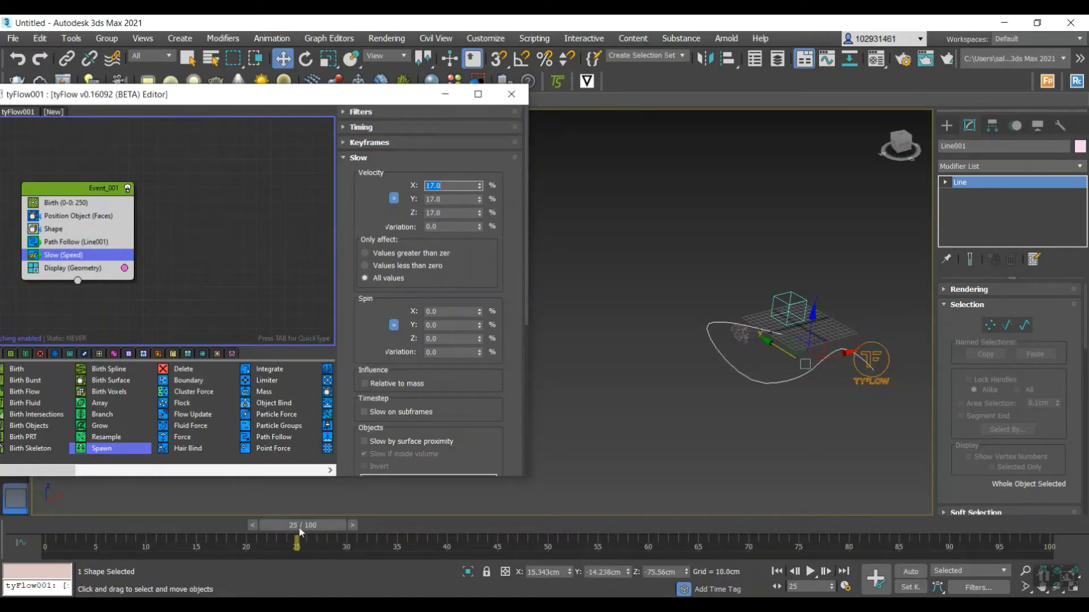
drag(300, 531, 1077, 541)
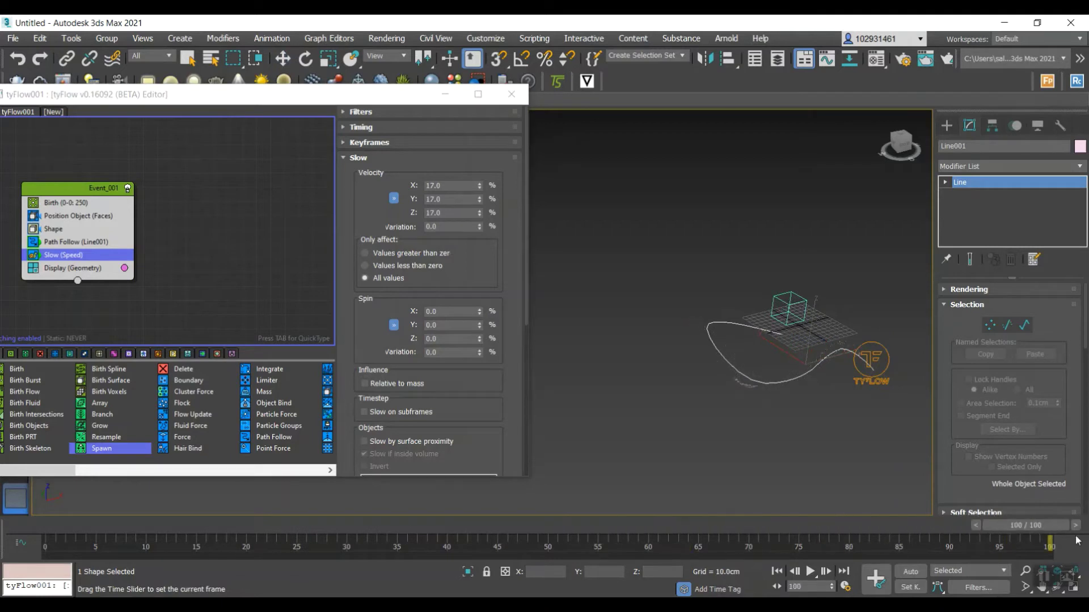
key(w)
scroll(843, 367, up, 3)
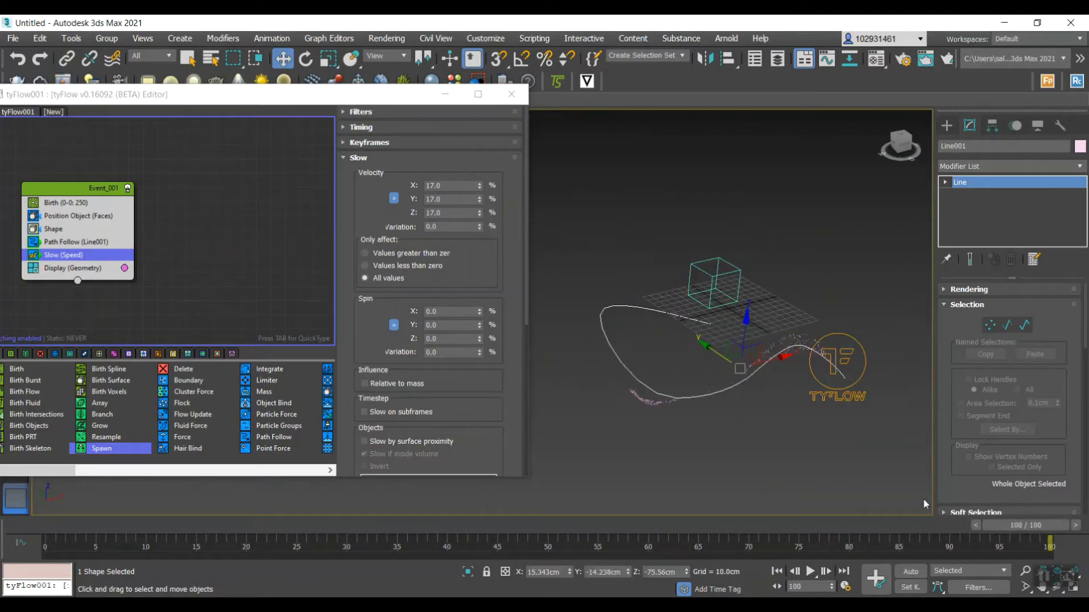
drag(1003, 536, 65, 526)
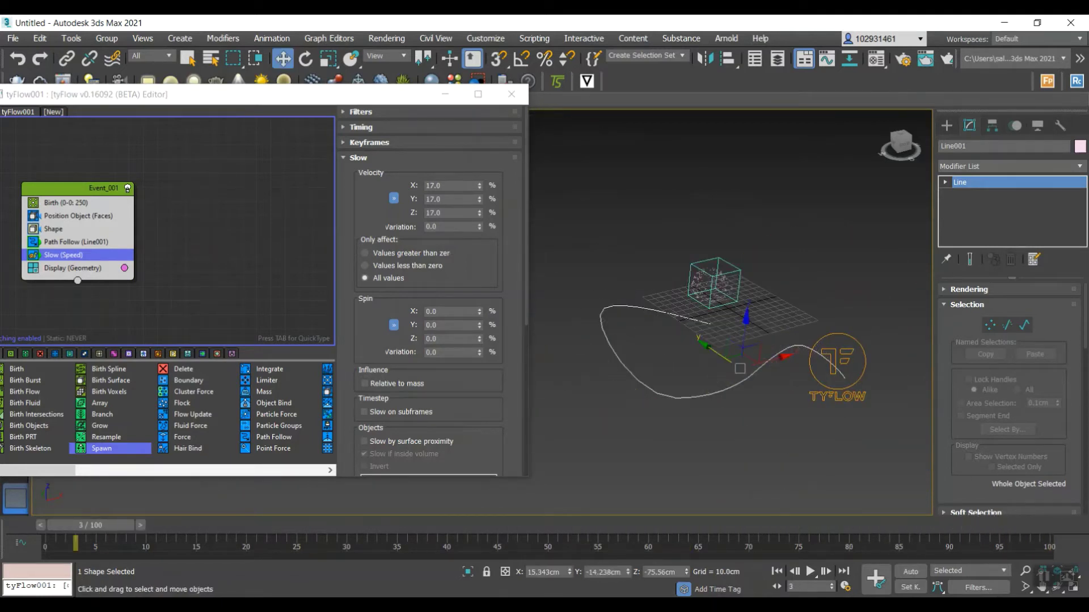
Insert a Spline Paths operator below Slow and create a new tySplines001 object for it
click(68, 258)
key(Tab)
text(s)
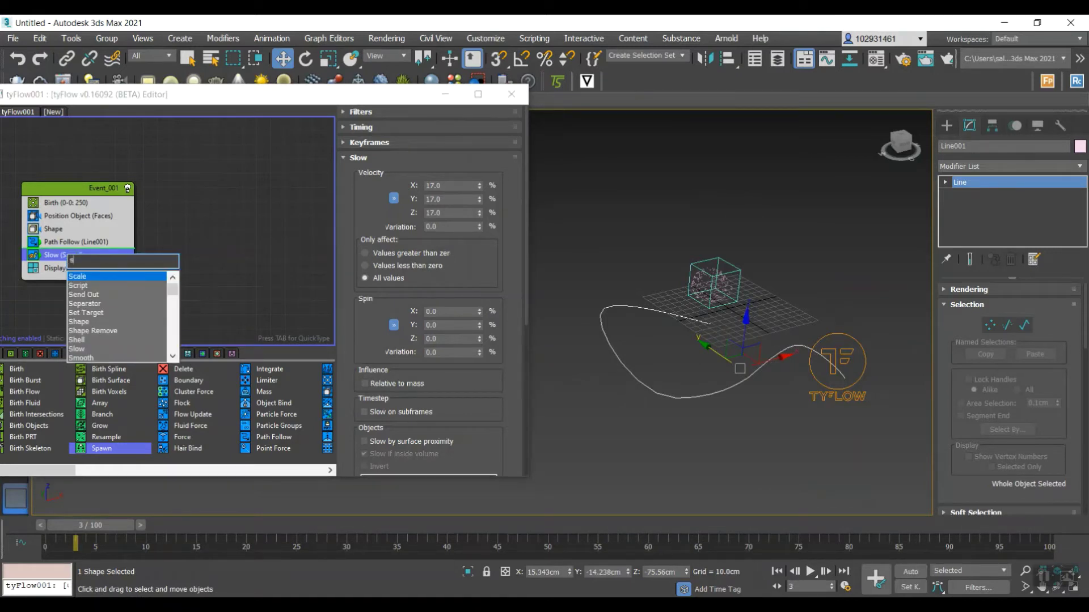
text(pl)
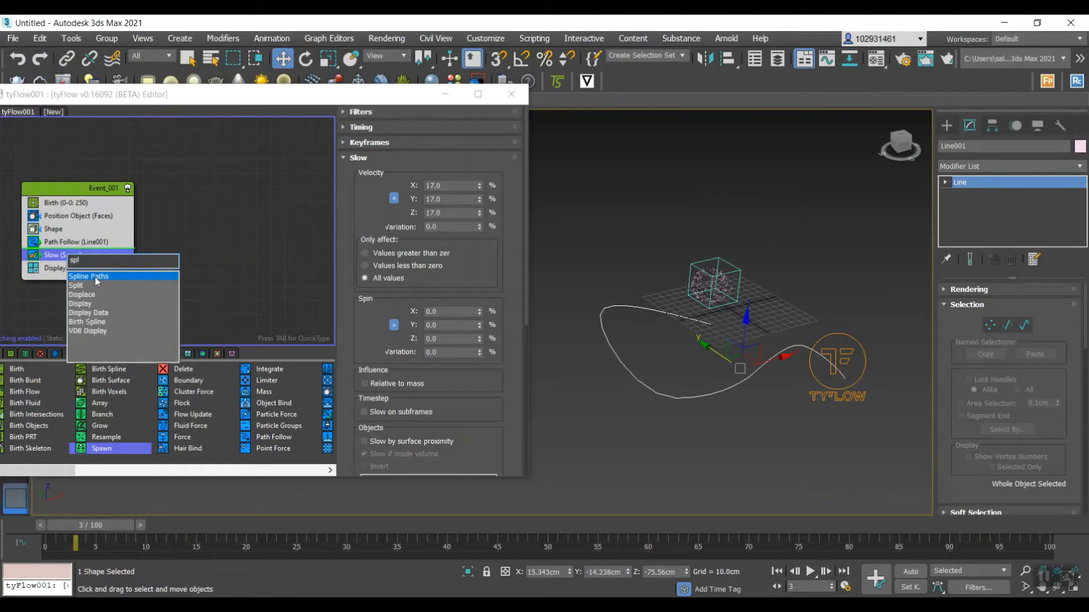
click(96, 277)
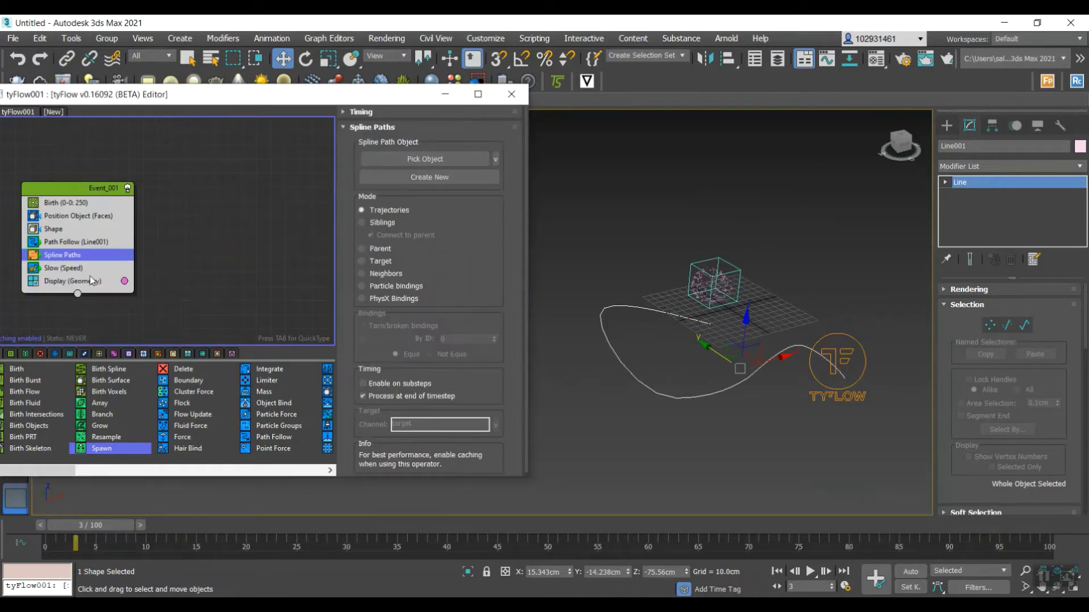
drag(101, 259, 94, 278)
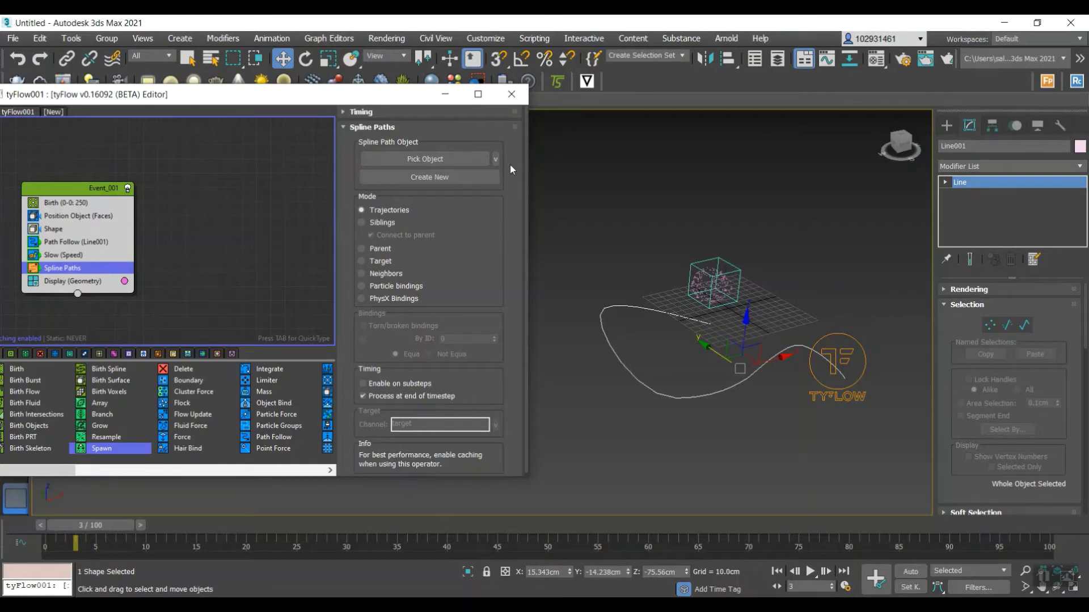
click(457, 177)
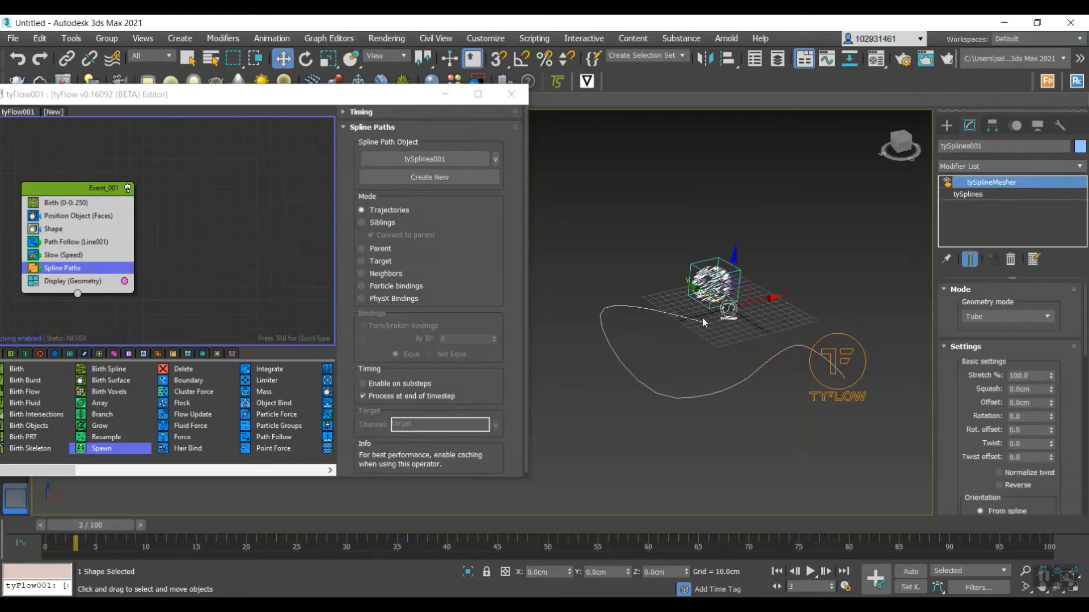
Scrub from frame 3 to 100 and zoom in to inspect the tube ribbon along Line001
scroll(702, 317, up, 5)
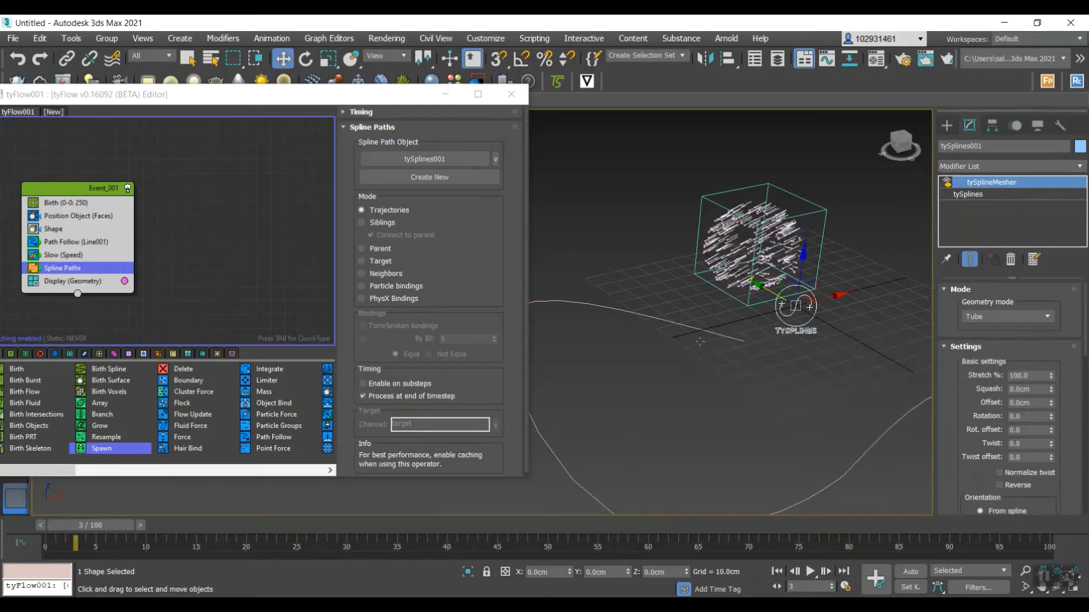
scroll(700, 341, down, 3)
drag(93, 533, 1021, 452)
scroll(955, 429, down, 2)
scroll(850, 418, down, 6)
scroll(845, 422, up, 5)
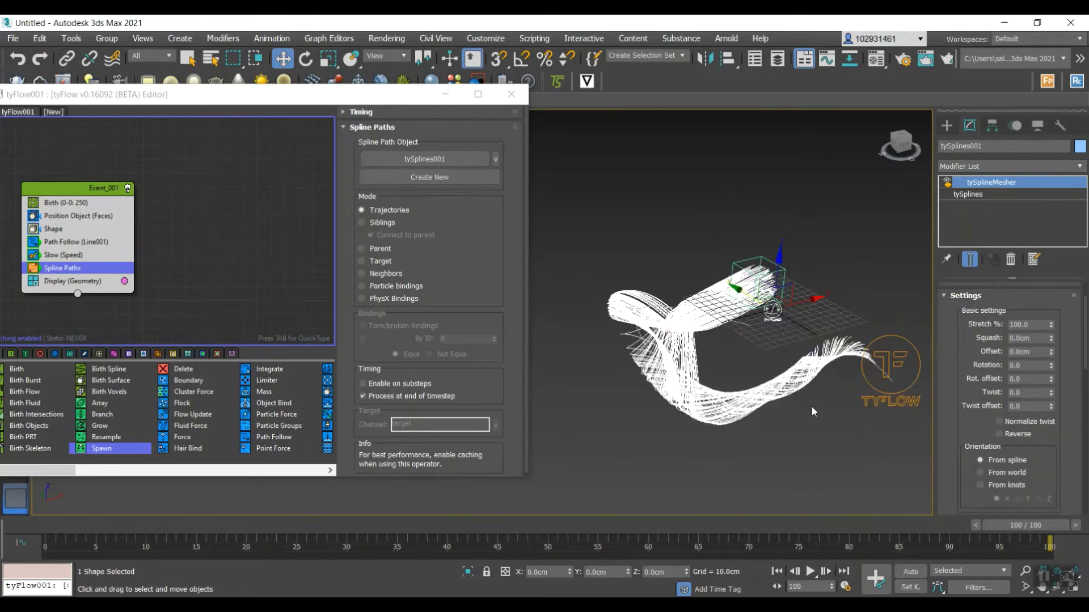
key(q)
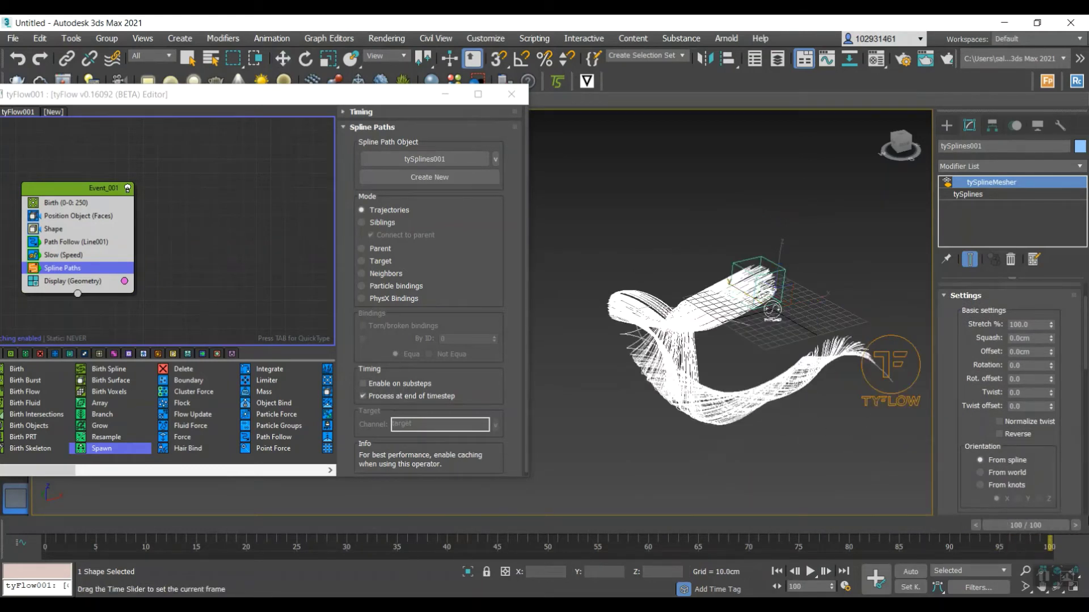
key(w)
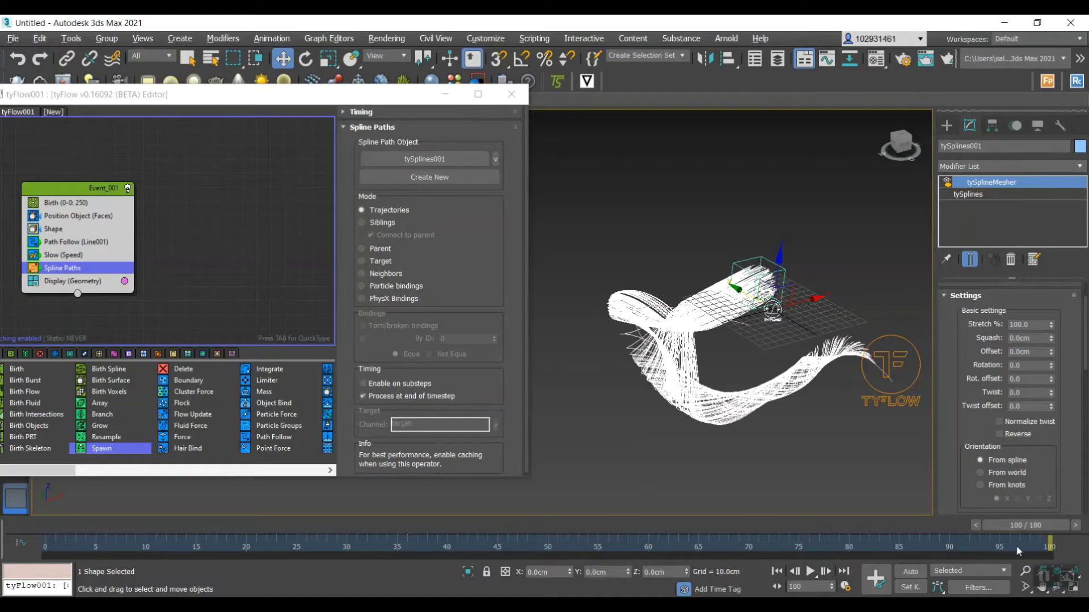
Set the animation length to 200 frames and scrub to preview the longer tube trails
click(845, 586)
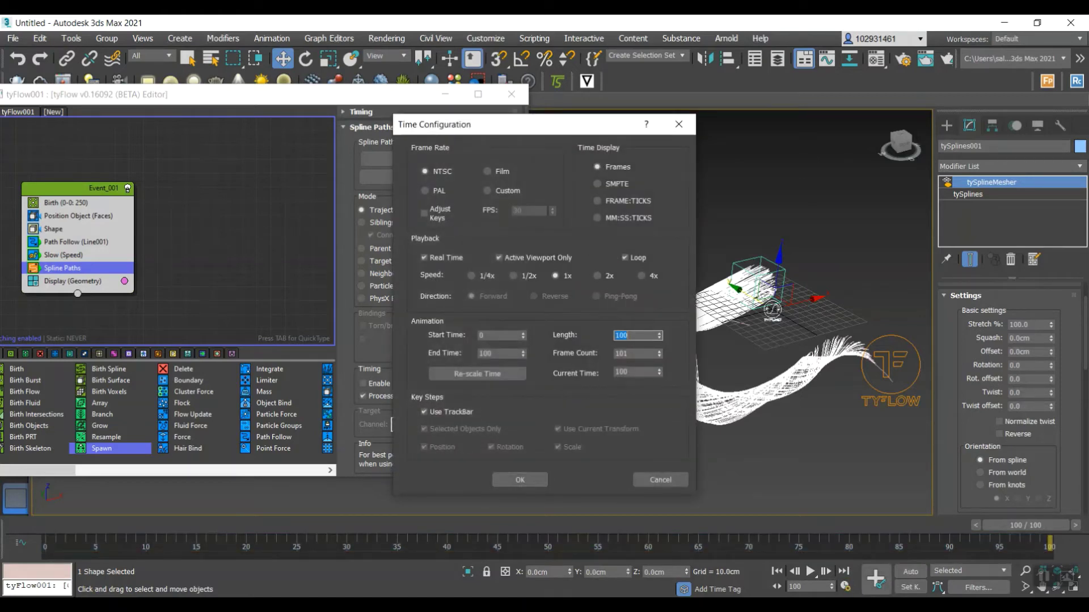
click(535, 480)
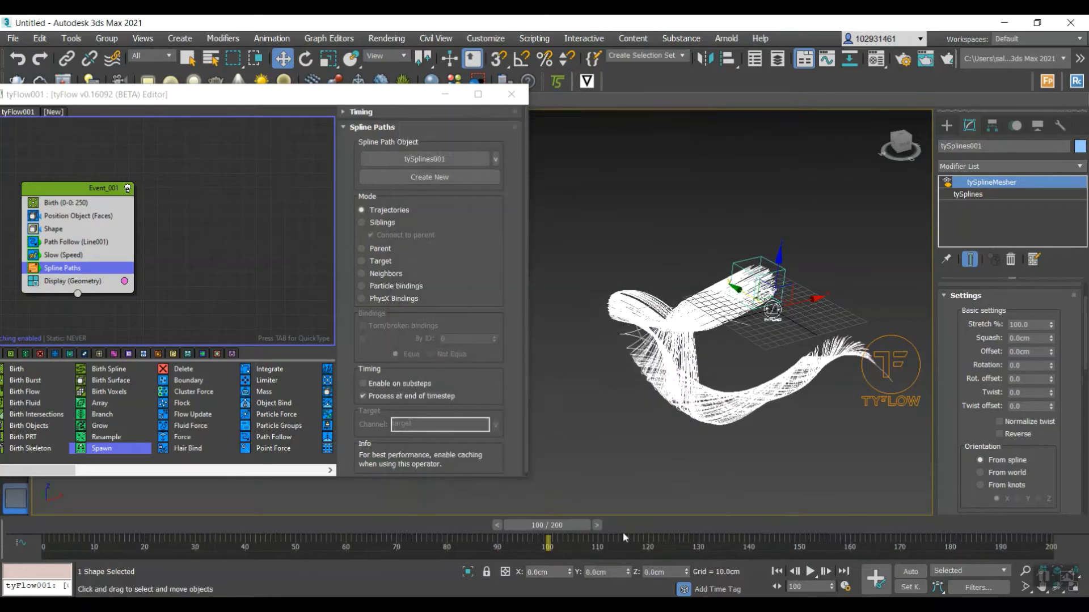
drag(593, 526, 985, 527)
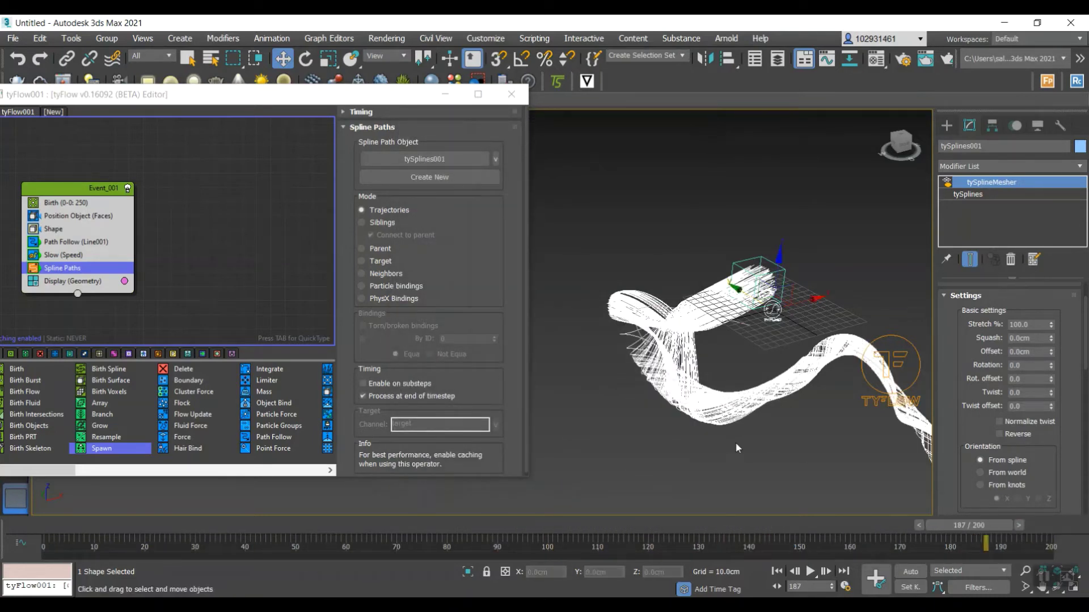
middle_drag(776, 429, 717, 502)
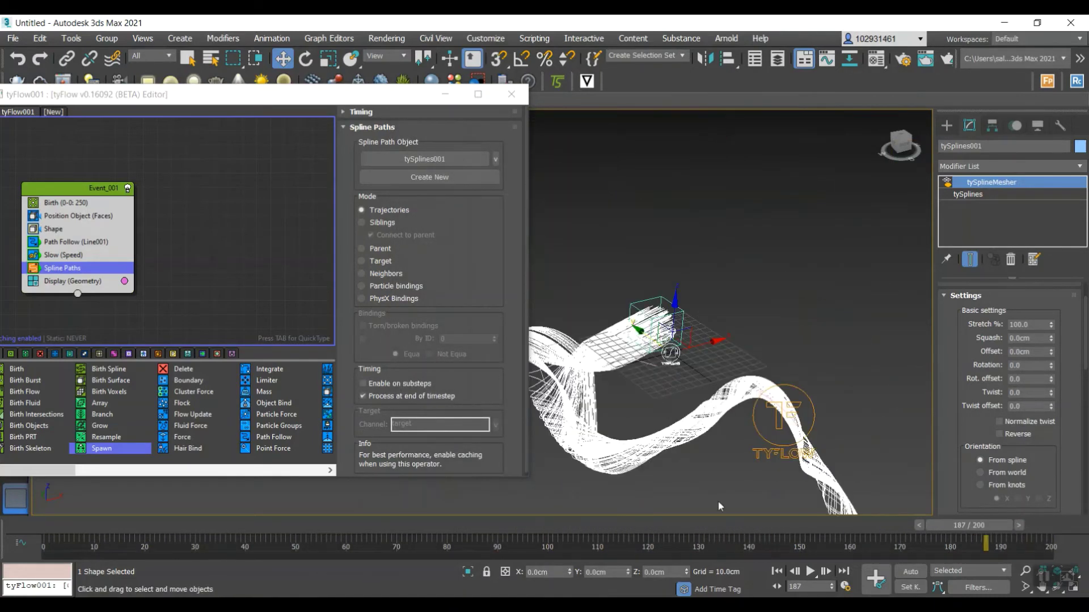
drag(937, 534, 57, 510)
Set the tySplineMesher radius to 0.3cm and the Path Follow attraction velocity to 0.87
key(w)
scroll(667, 324, up, 3)
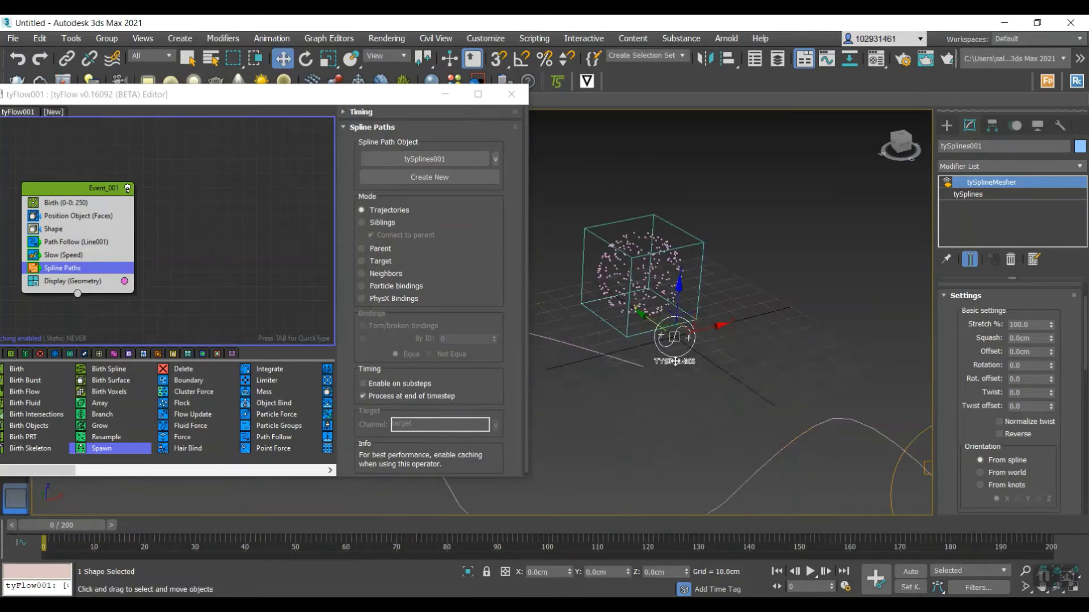
scroll(667, 325, up, 3)
scroll(1028, 371, down, 3)
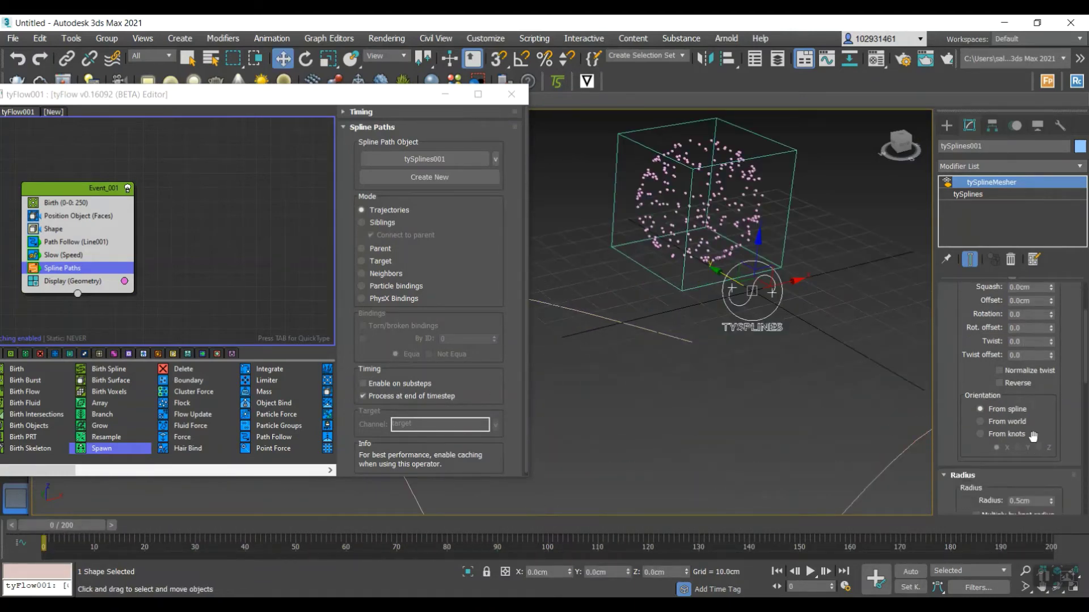
click(74, 255)
click(65, 242)
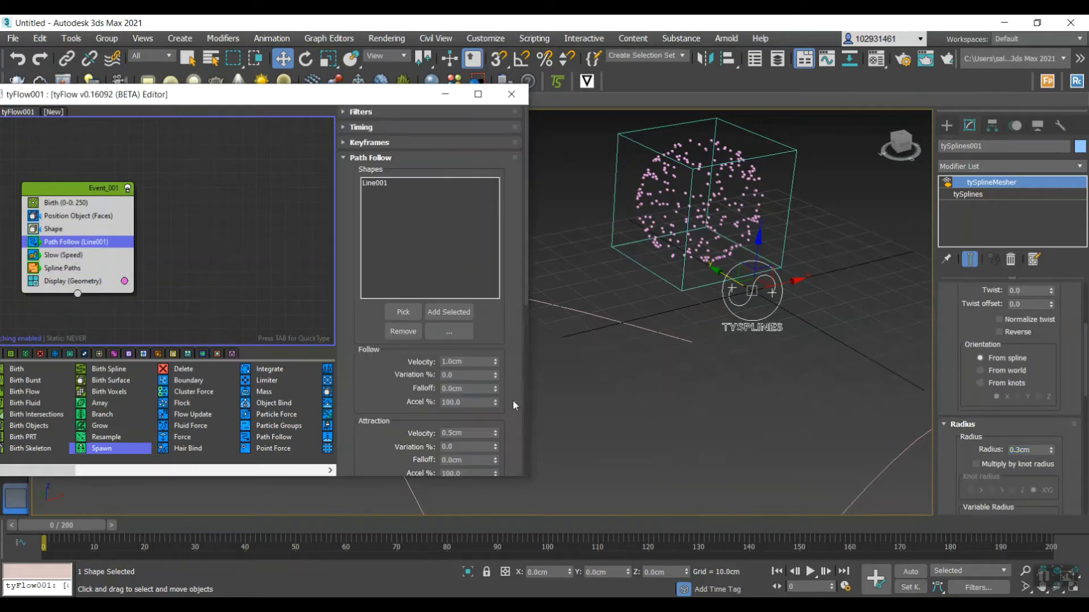
scroll(465, 379, down, 2)
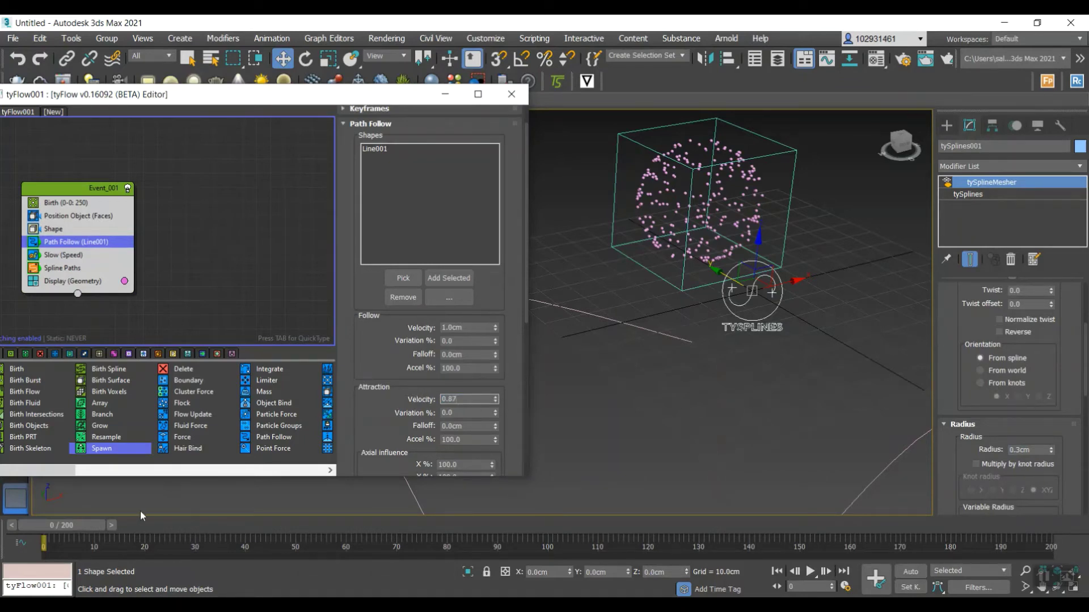
click(237, 301)
Scrub to about frame 113 to check the thinner tube strands along Line001
drag(83, 527, 632, 522)
scroll(630, 403, down, 5)
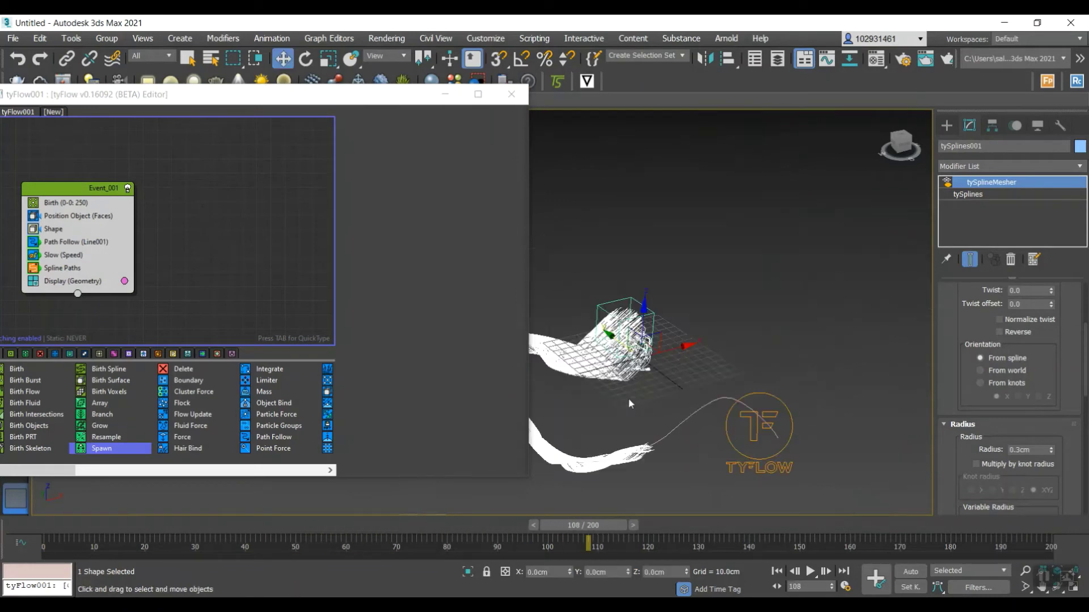
middle_drag(709, 425, 628, 417)
scroll(629, 417, up, 2)
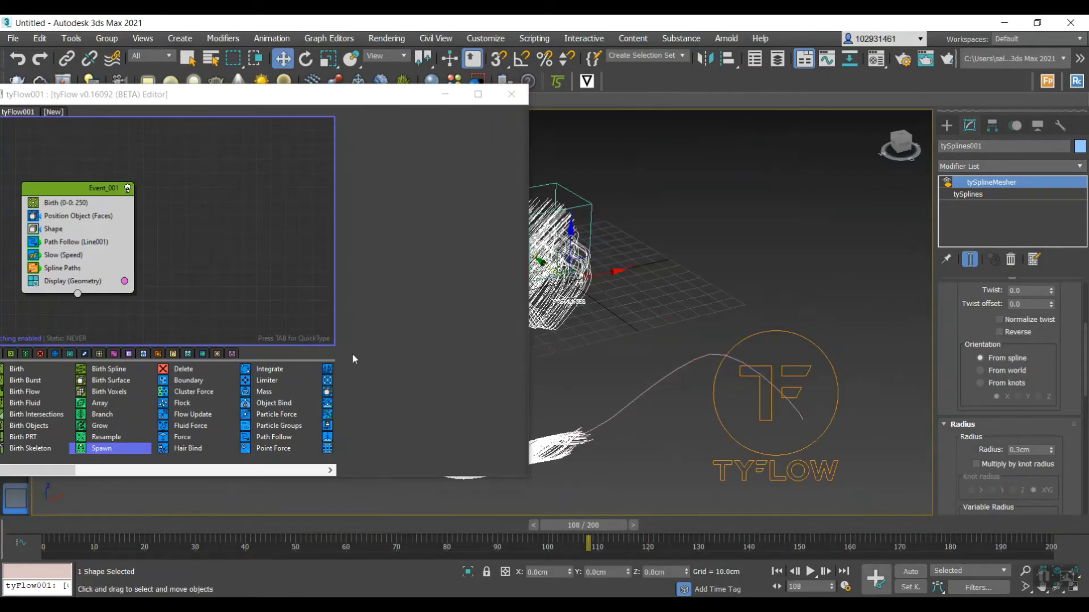
drag(572, 529, 88, 356)
Add a Mesh operator (Triangle Mesh, Render Only) below Display in Event_001
click(71, 281)
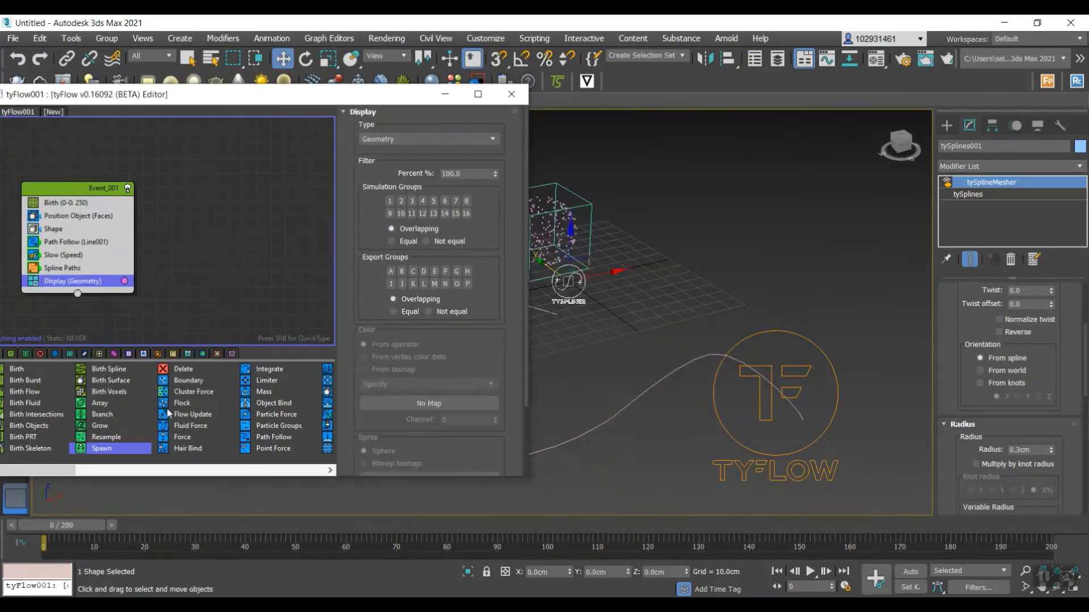
key(Tab)
text(m)
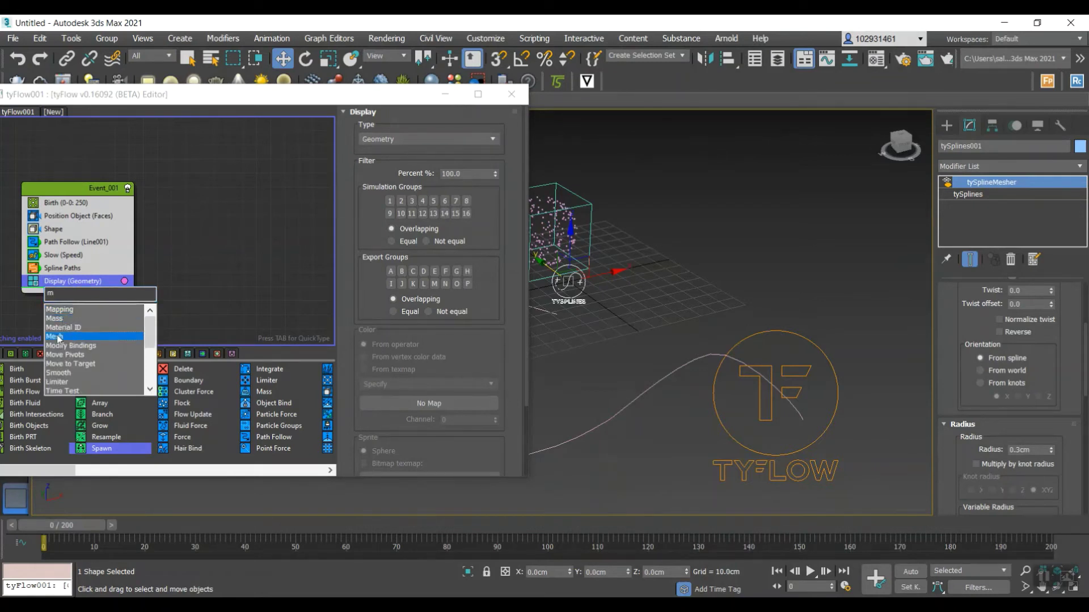
click(67, 336)
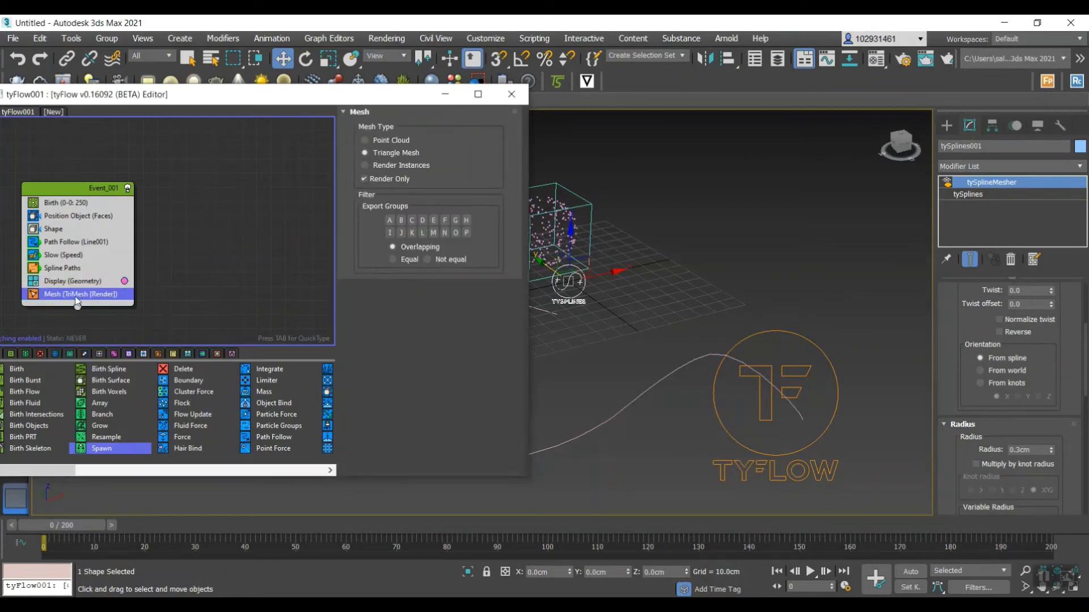
scroll(728, 357, down, 4)
scroll(634, 323, up, 7)
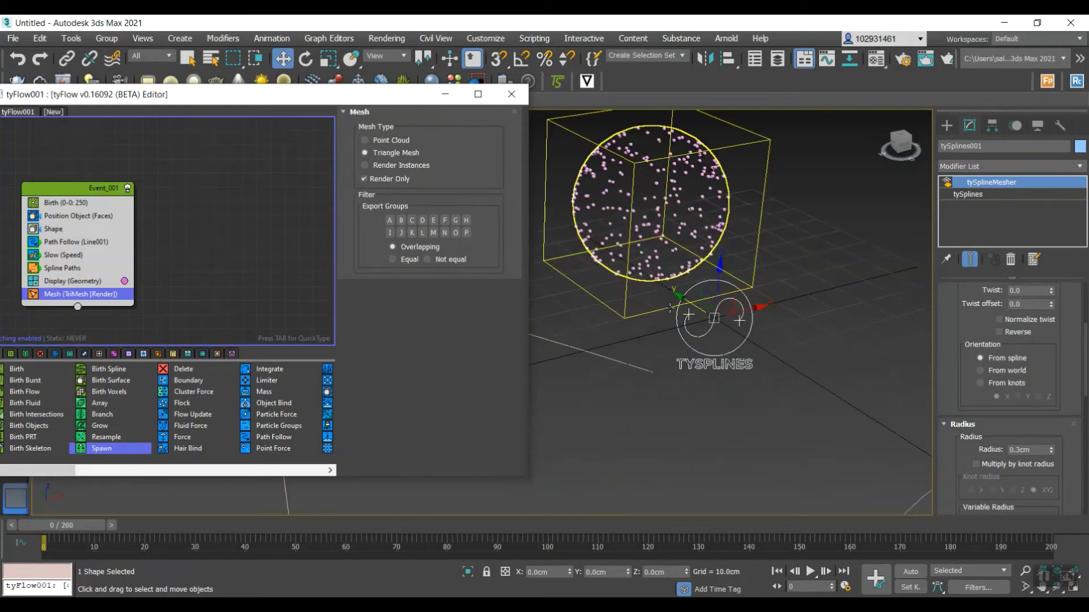
scroll(643, 319, down, 6)
scroll(783, 349, up, 3)
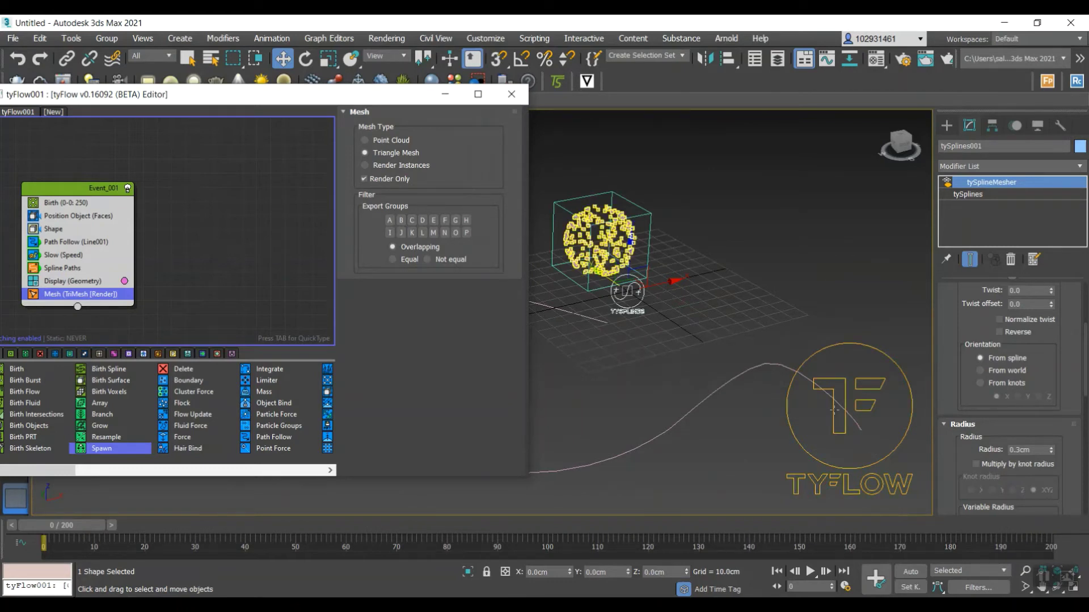
Close the tyFlow editor, switch the production renderer to V-Ray 5, and apply the Substance scripts
click(512, 97)
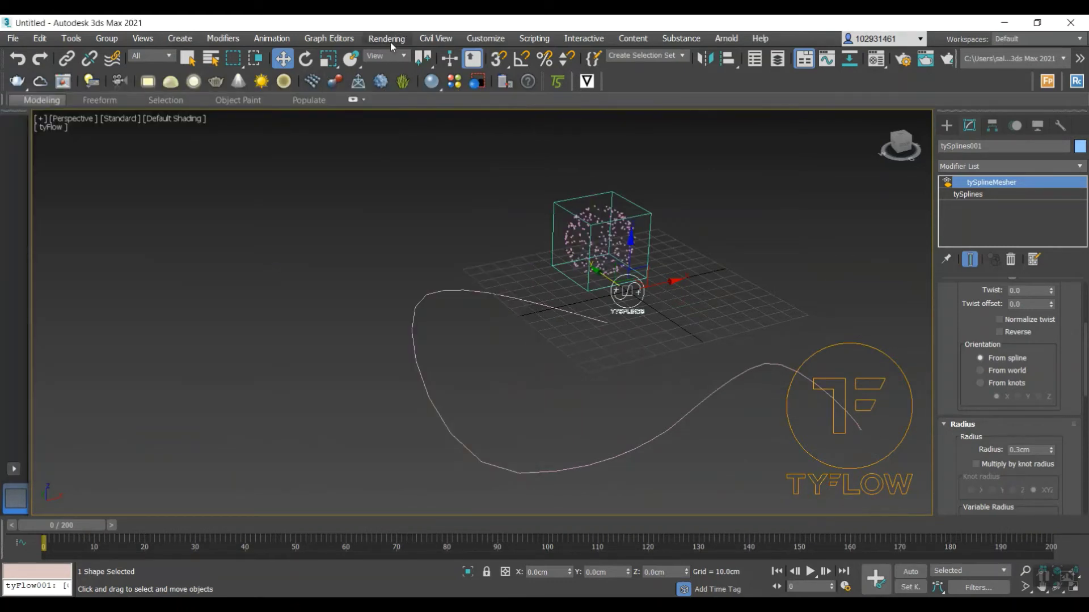
click(389, 39)
click(413, 110)
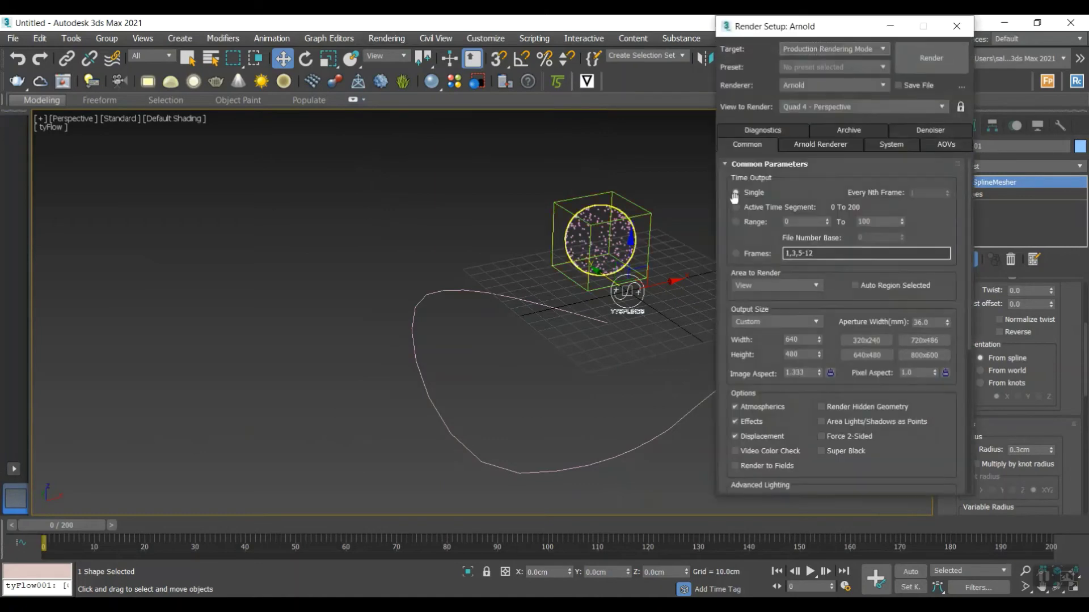
click(821, 88)
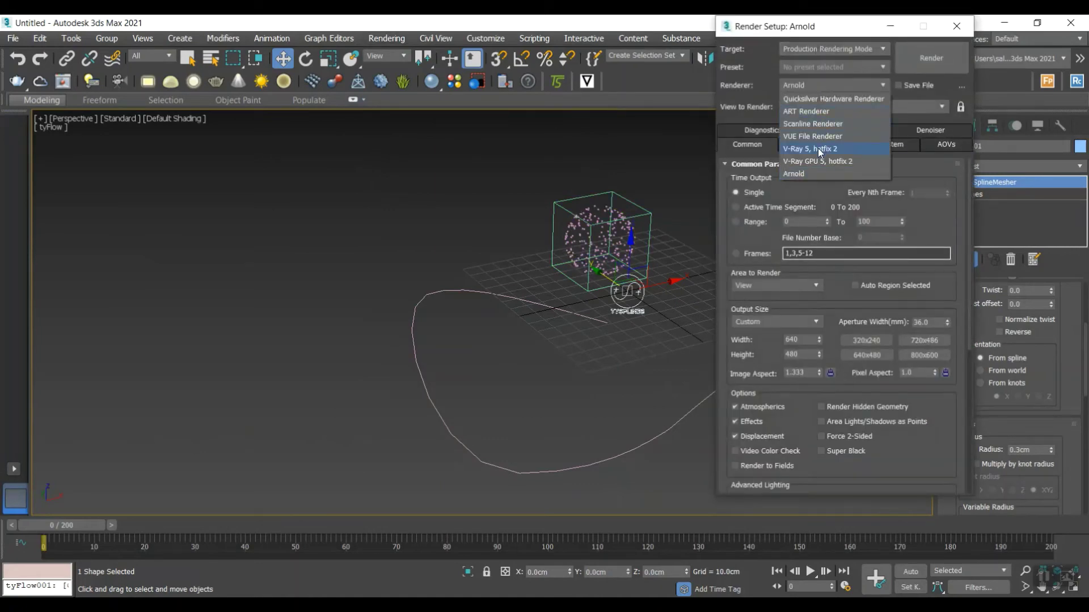
click(821, 148)
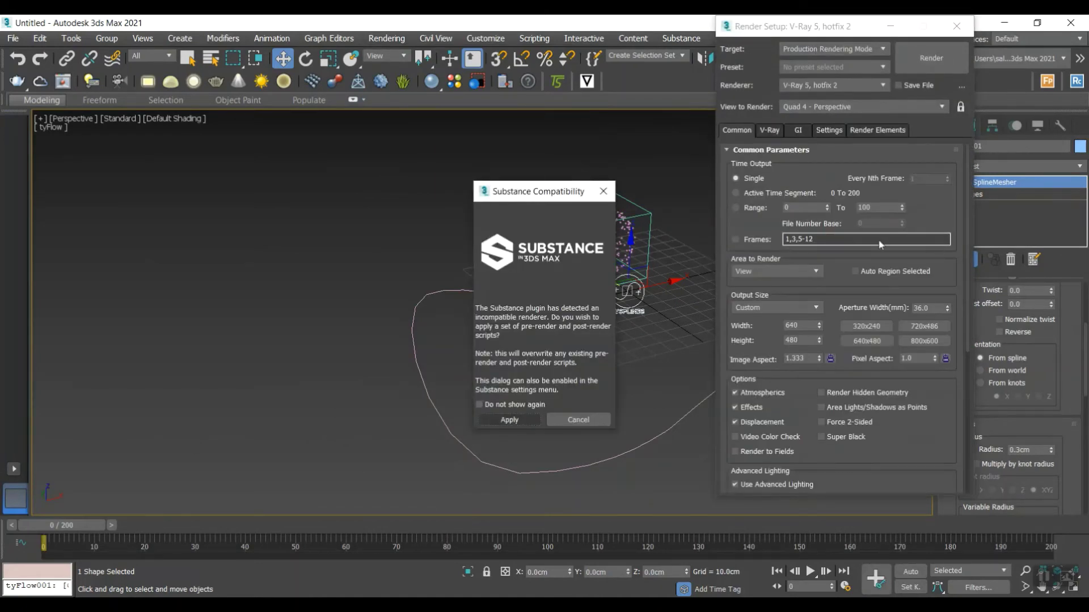
click(510, 418)
Set V-Ray's global illumination settings to Advanced in Render Setup
key(F10)
click(791, 129)
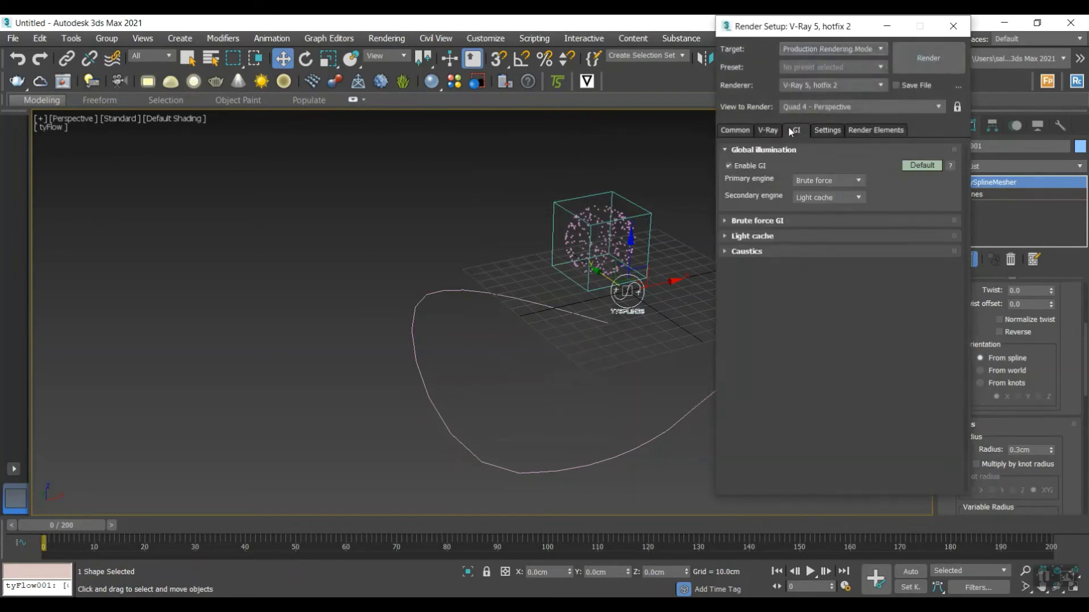
click(922, 166)
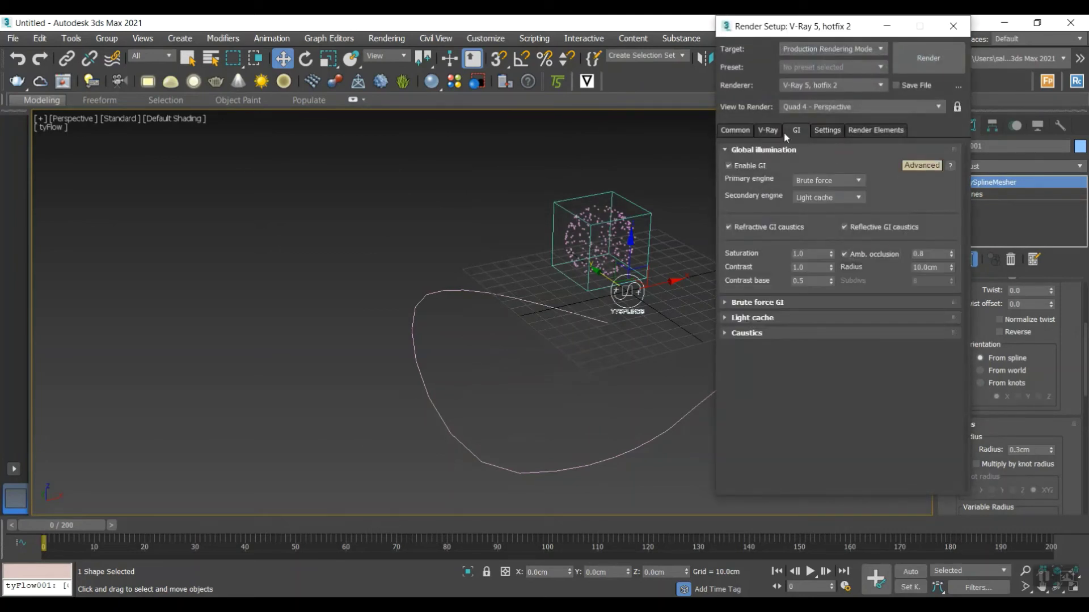
click(735, 130)
click(956, 31)
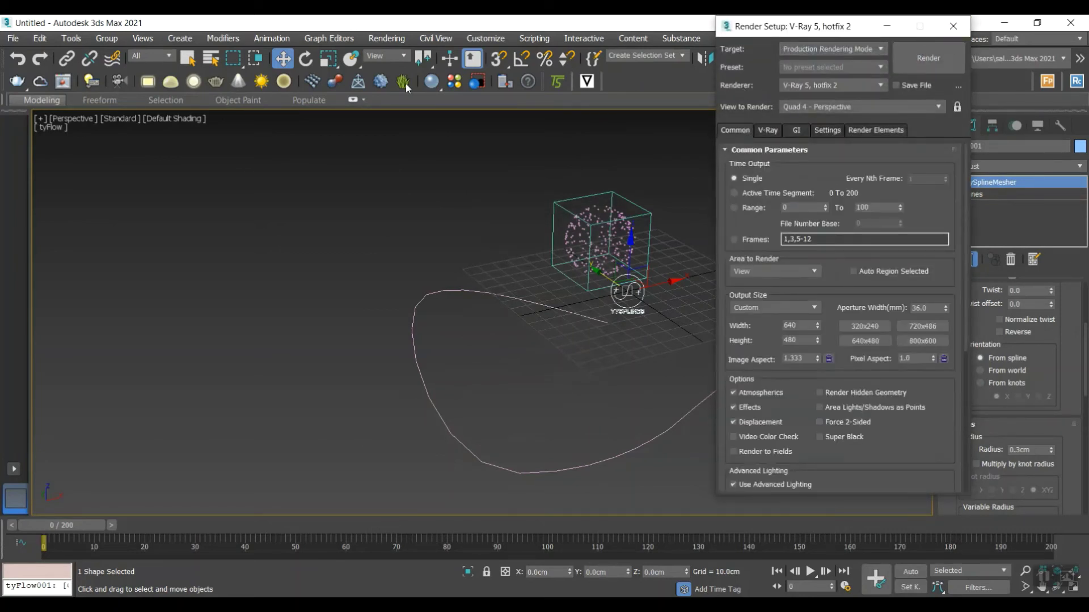
Choose VRay Exposure Control as the exposure type in Environment and Effects
click(390, 40)
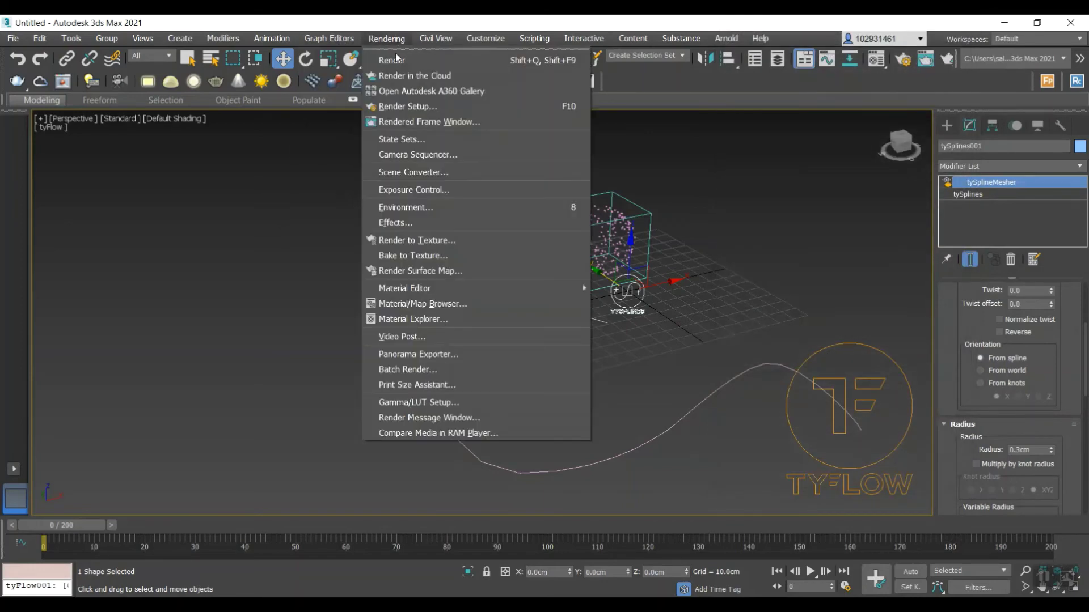
click(433, 208)
click(473, 333)
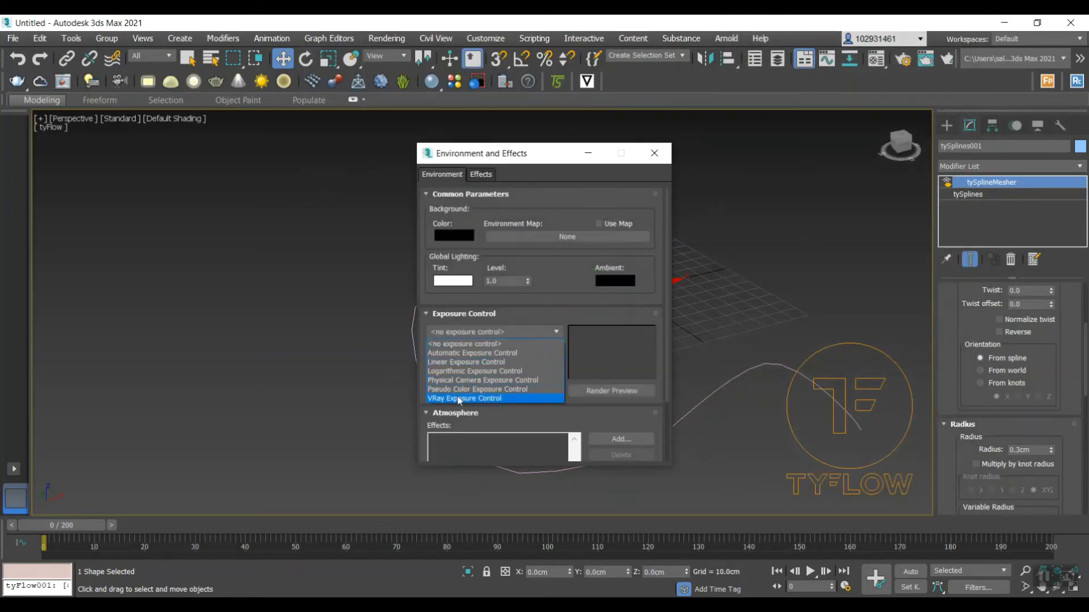
click(462, 398)
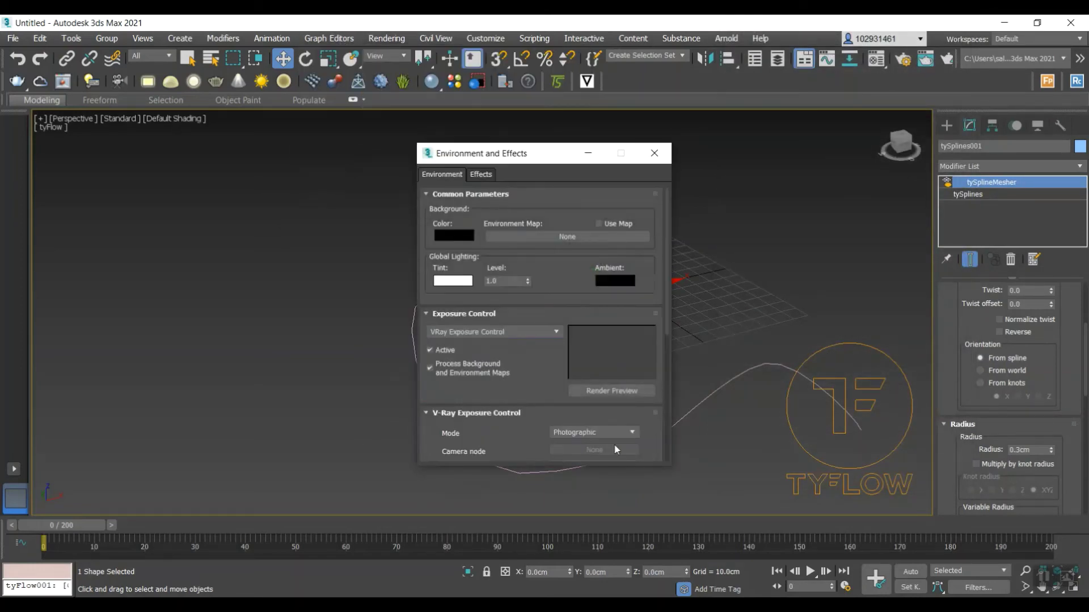
click(655, 154)
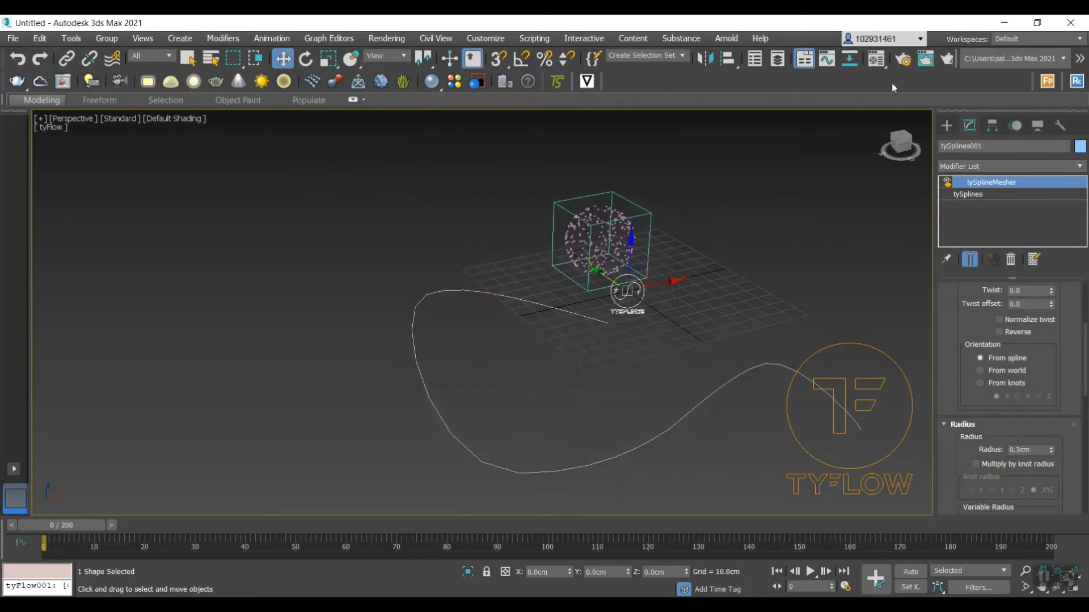
Open the Material Editor with M and turn the first slot into a VRayMtl
scroll(723, 188, down, 5)
scroll(738, 197, up, 5)
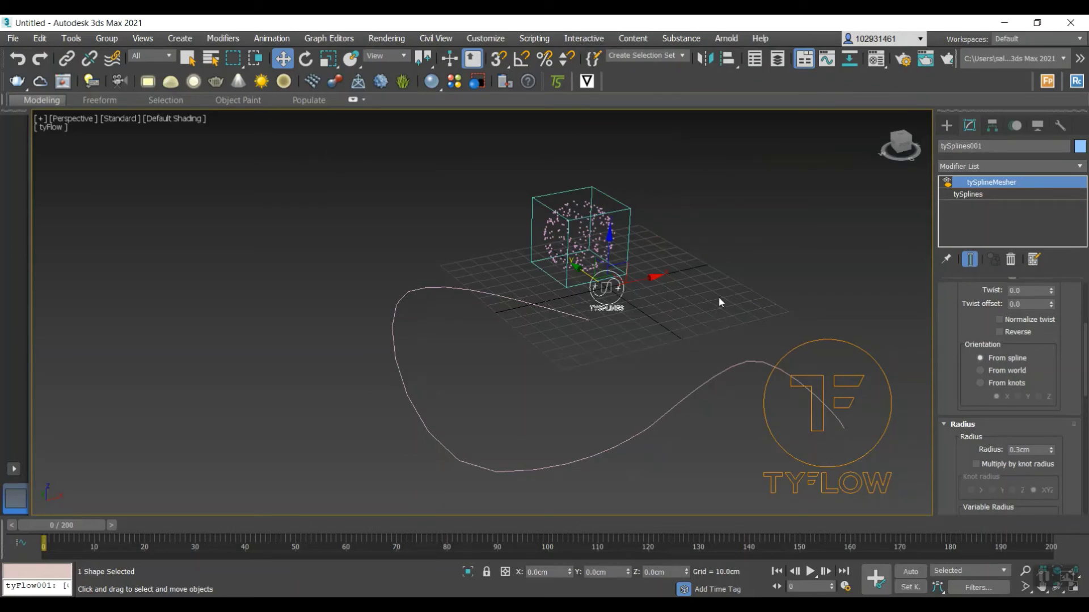
key(m)
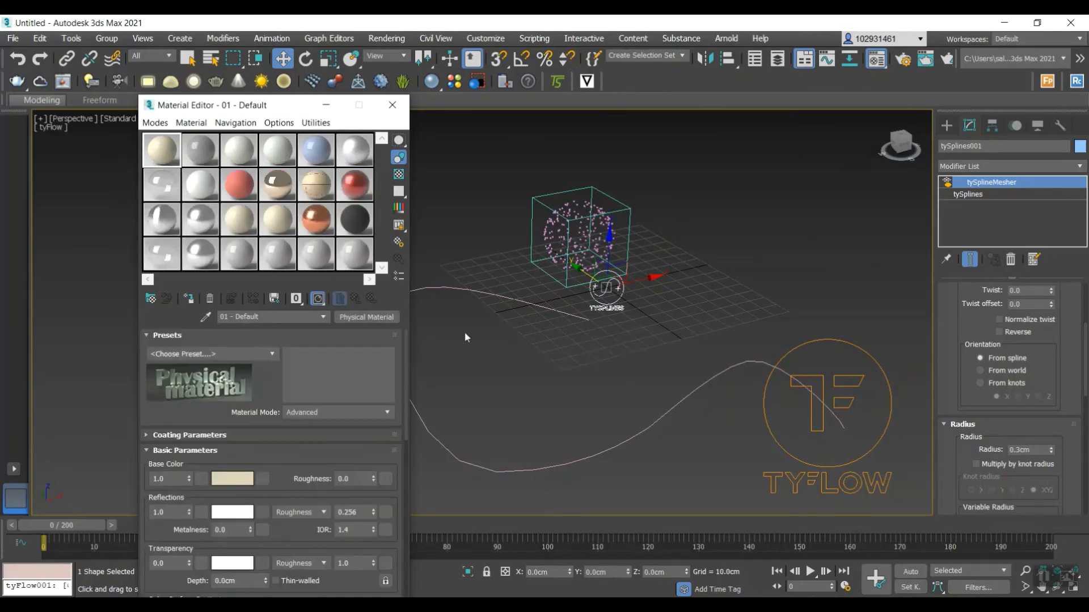
key(g)
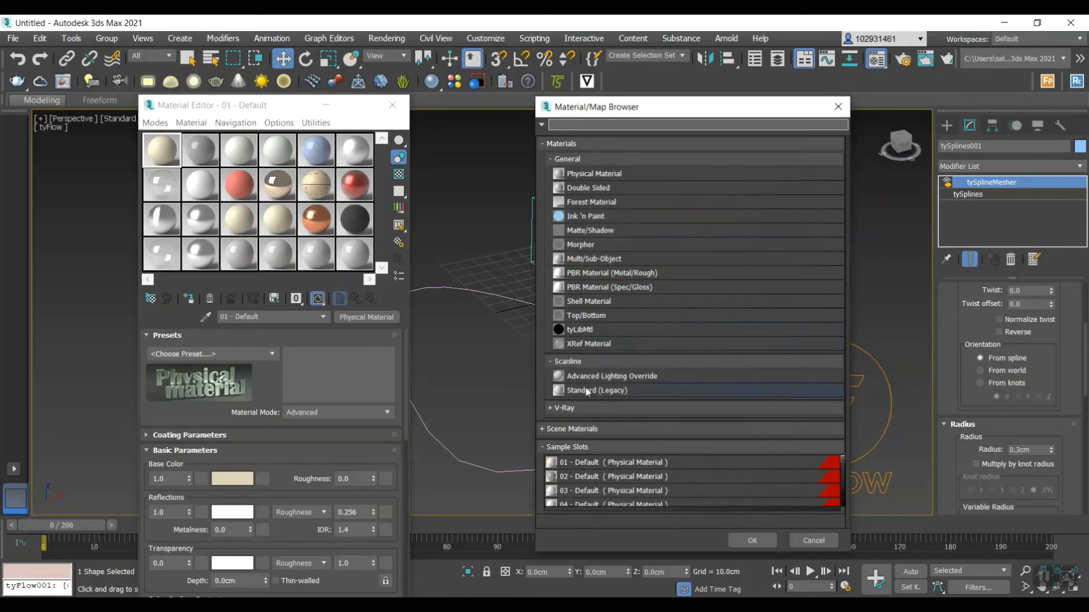
click(589, 408)
scroll(596, 425, down, 7)
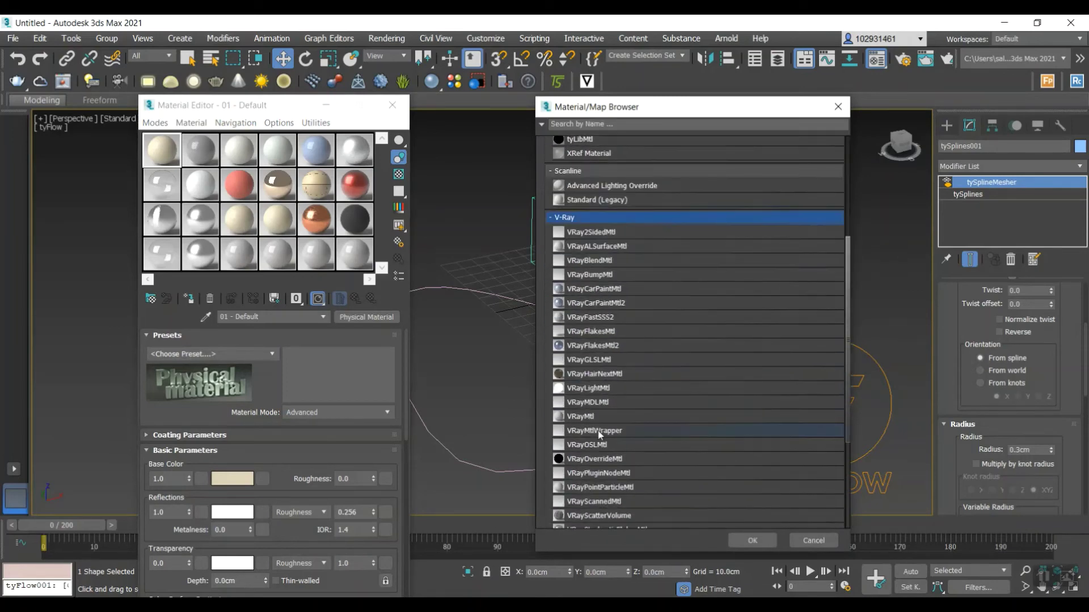
double_click(586, 416)
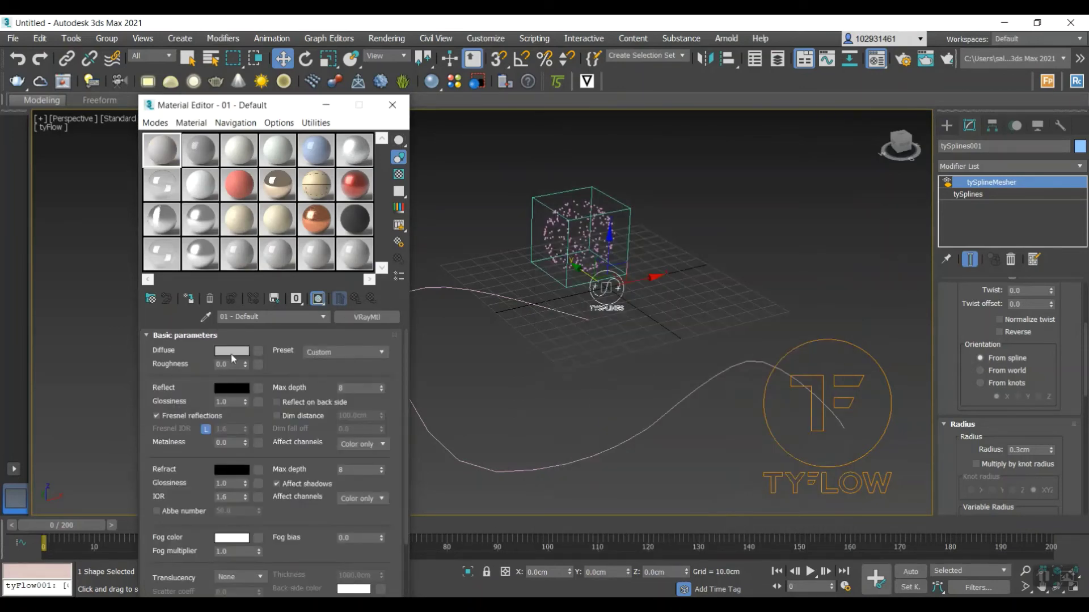
Give the VRayMtl an orange diffuse colour
click(232, 352)
click(237, 138)
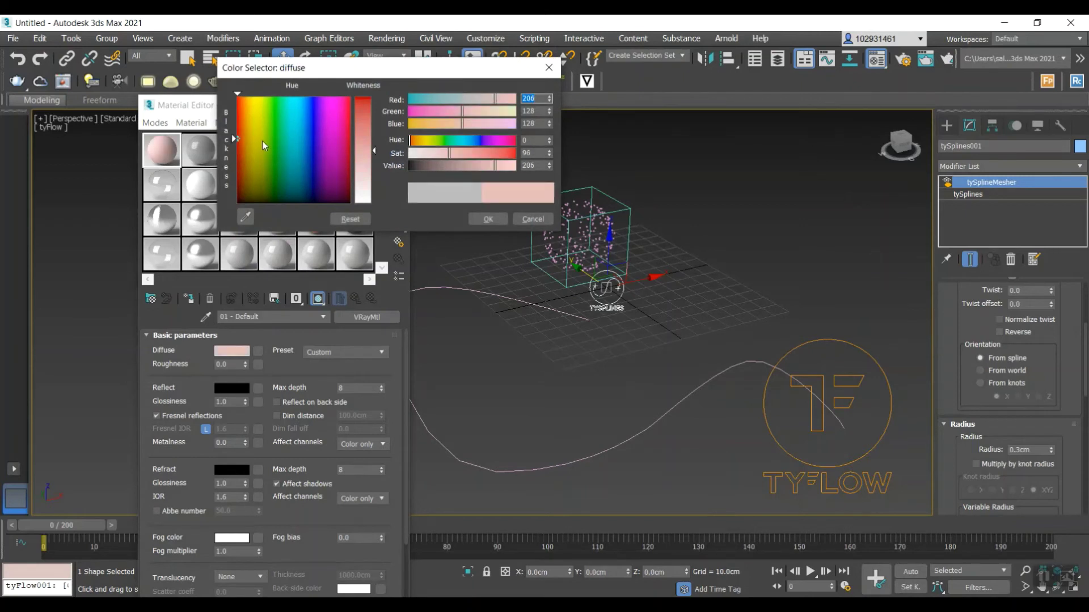
drag(237, 147, 241, 170)
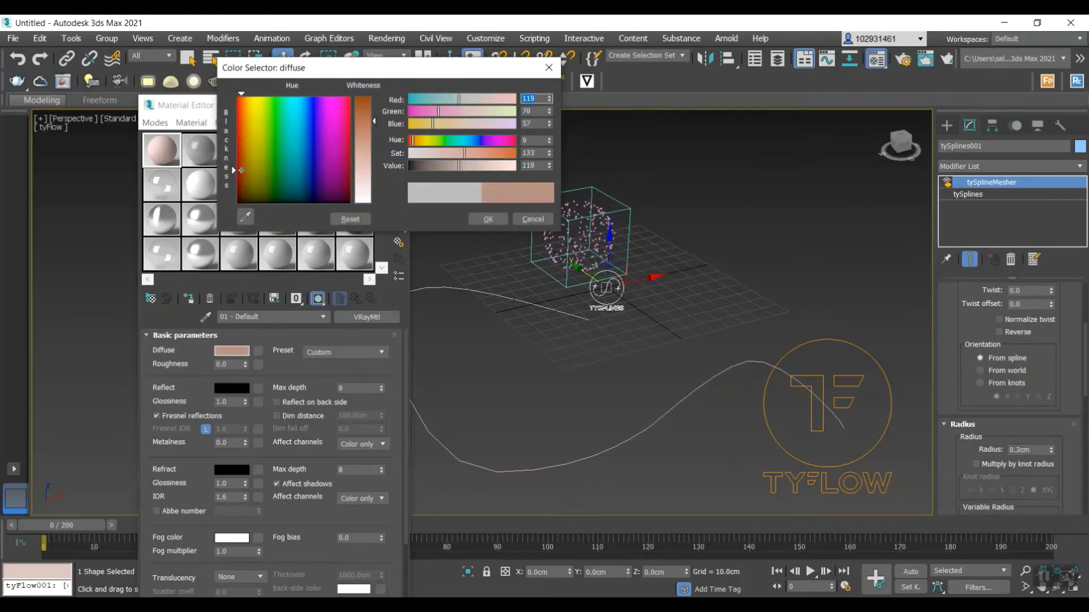
drag(364, 116, 364, 112)
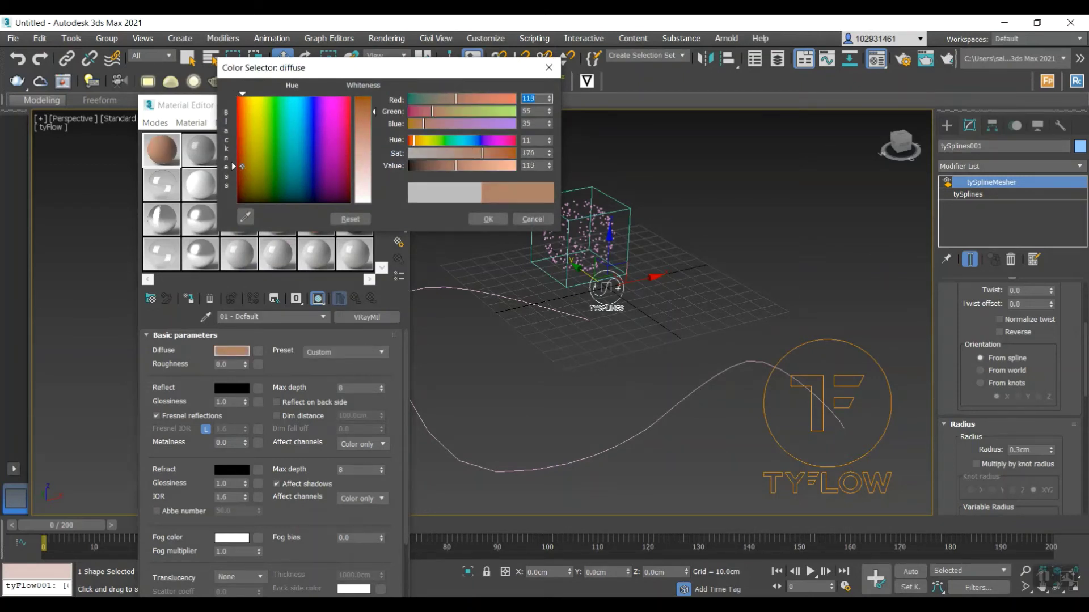
drag(242, 157, 241, 128)
click(508, 153)
click(487, 219)
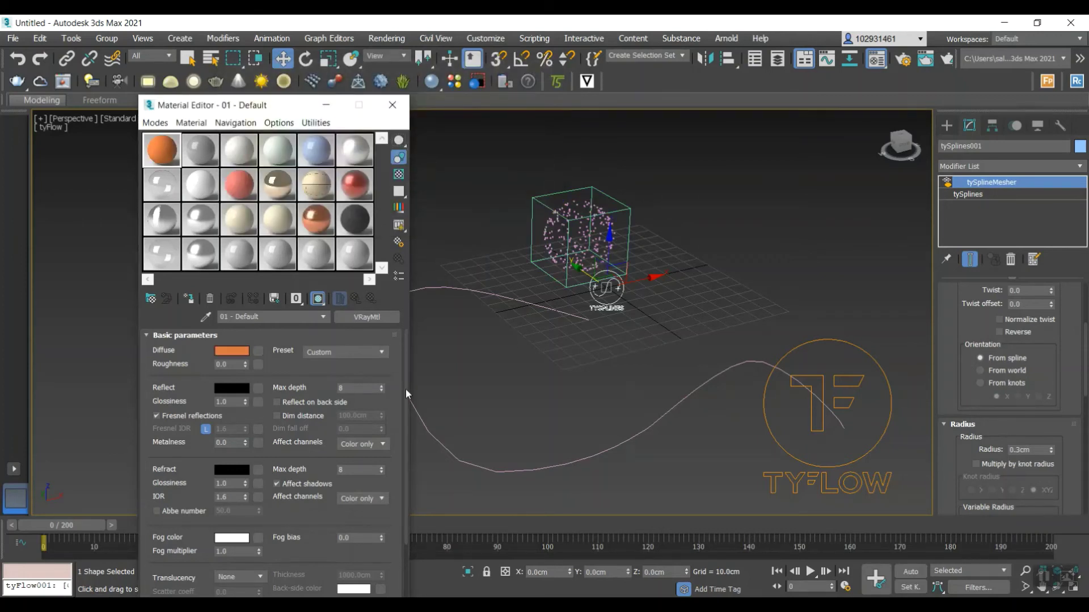
scroll(595, 288, down, 5)
scroll(617, 334, up, 3)
Select tySplines001 and assign it the 17 - Old Copper #1 material
click(691, 350)
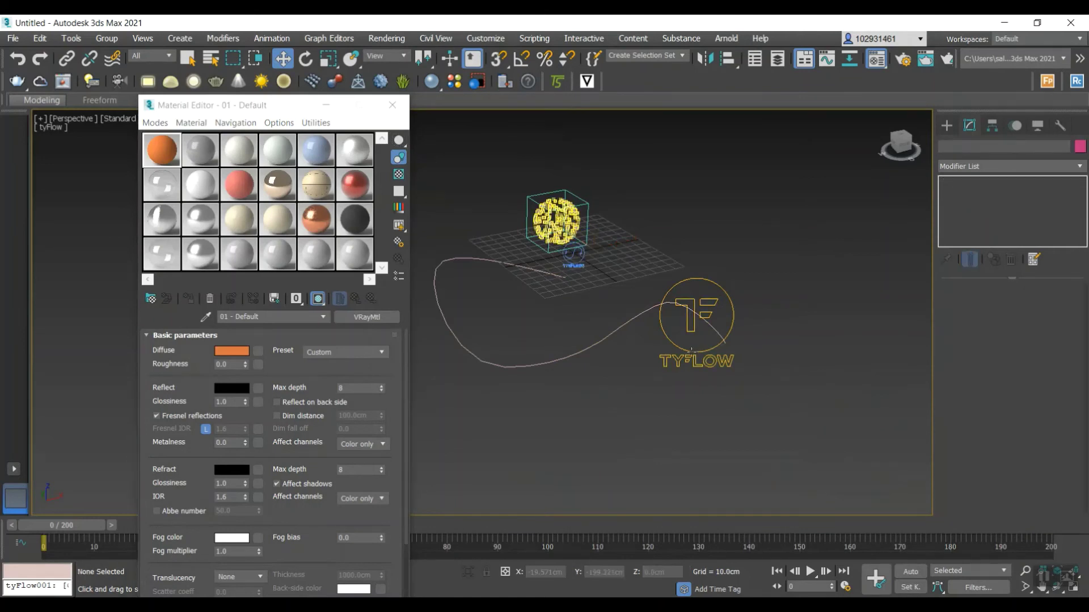
click(692, 351)
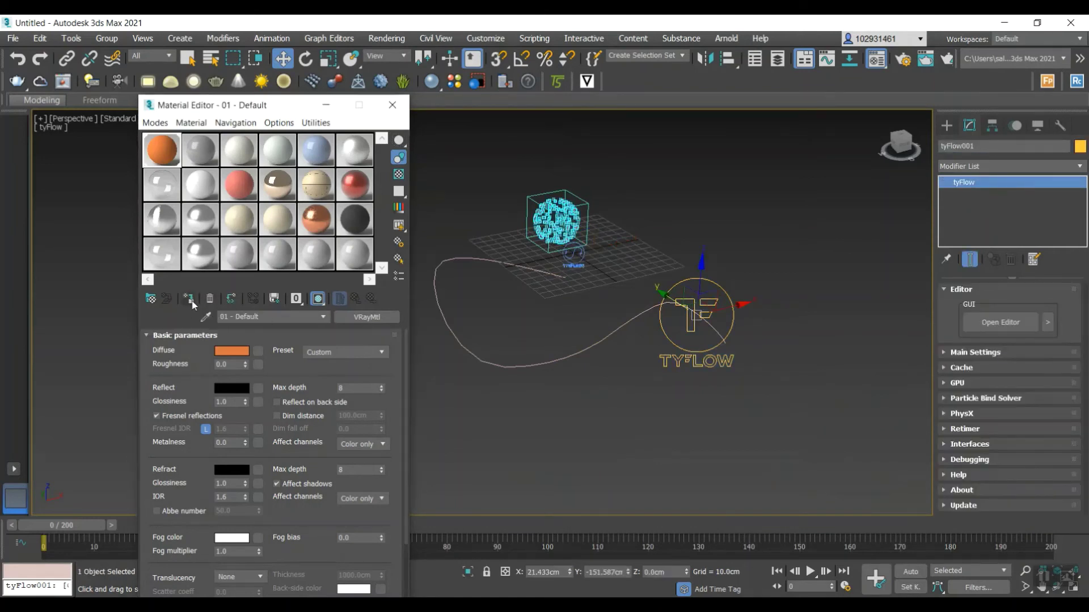
scroll(492, 331, up, 2)
click(608, 225)
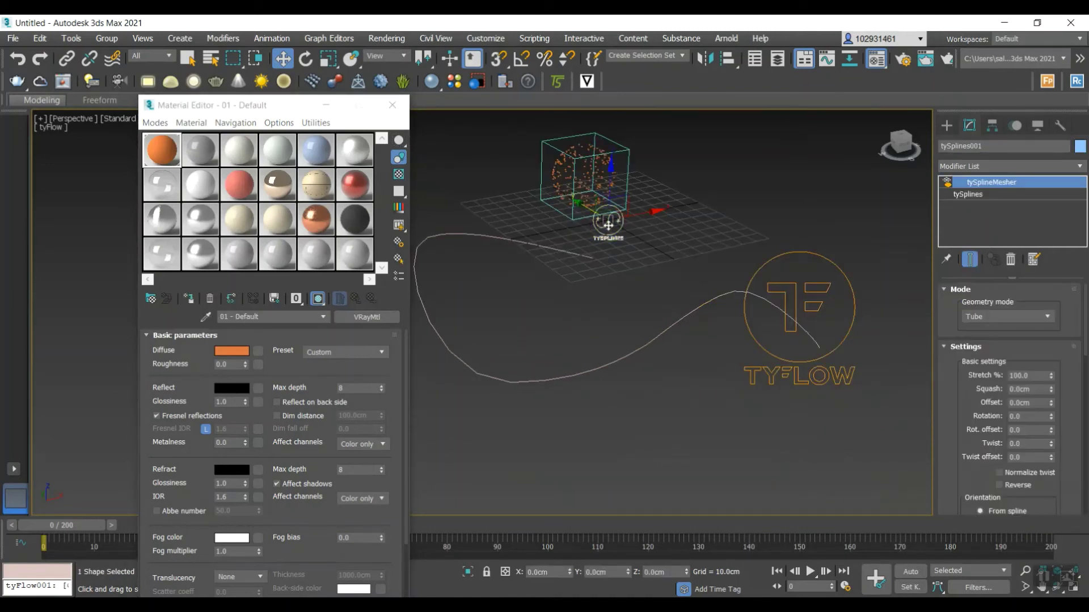
click(316, 219)
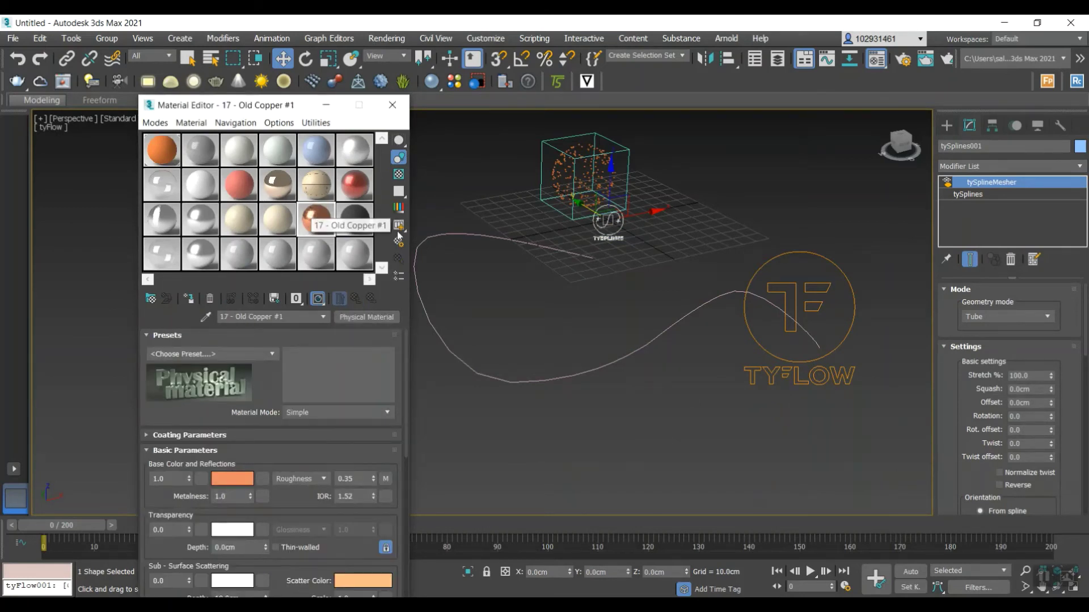
click(189, 299)
scroll(588, 268, down, 3)
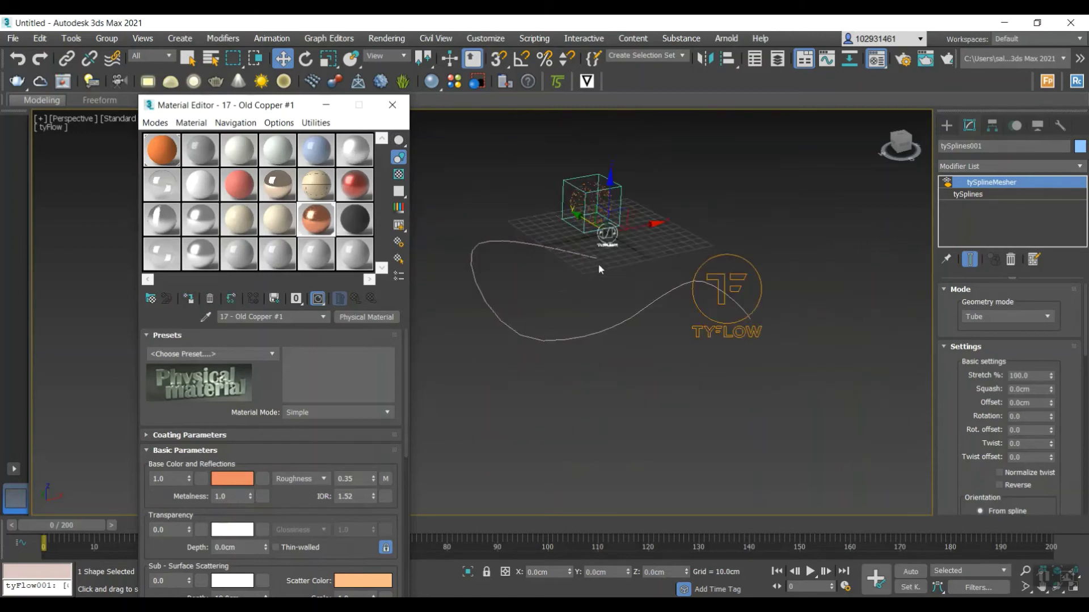
scroll(672, 264, up, 3)
click(946, 126)
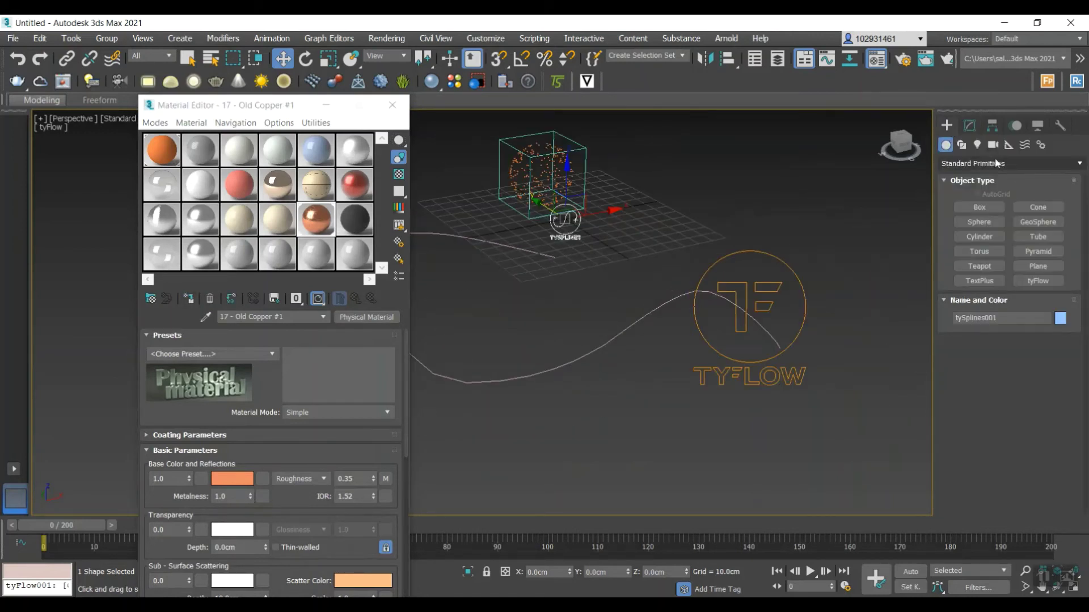
Draw a VRayLight plane light in the scene and rotate it
click(978, 145)
click(1021, 211)
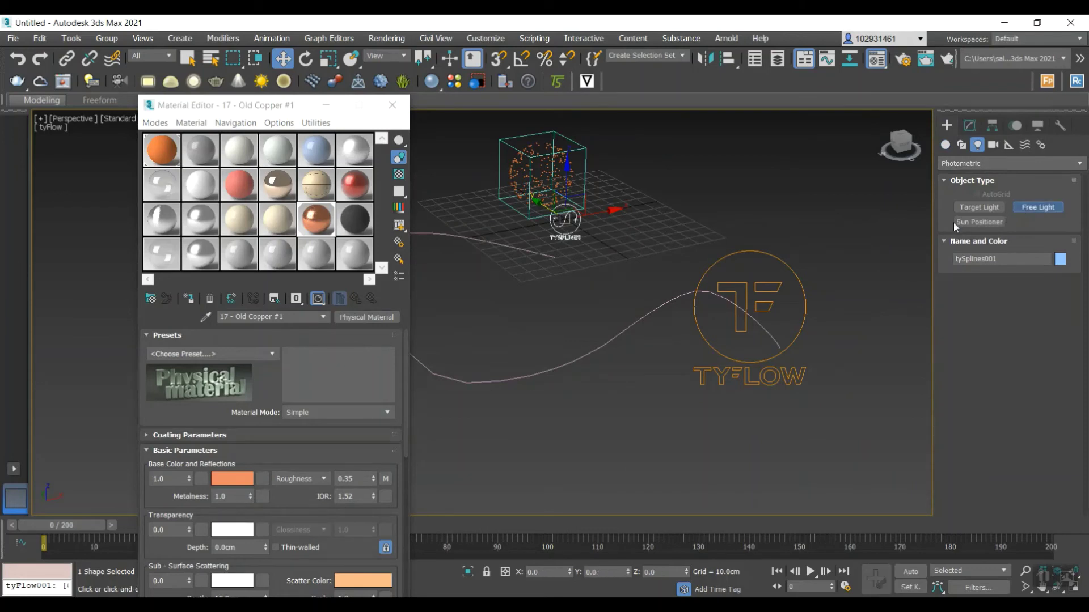
click(971, 213)
scroll(767, 206, down, 6)
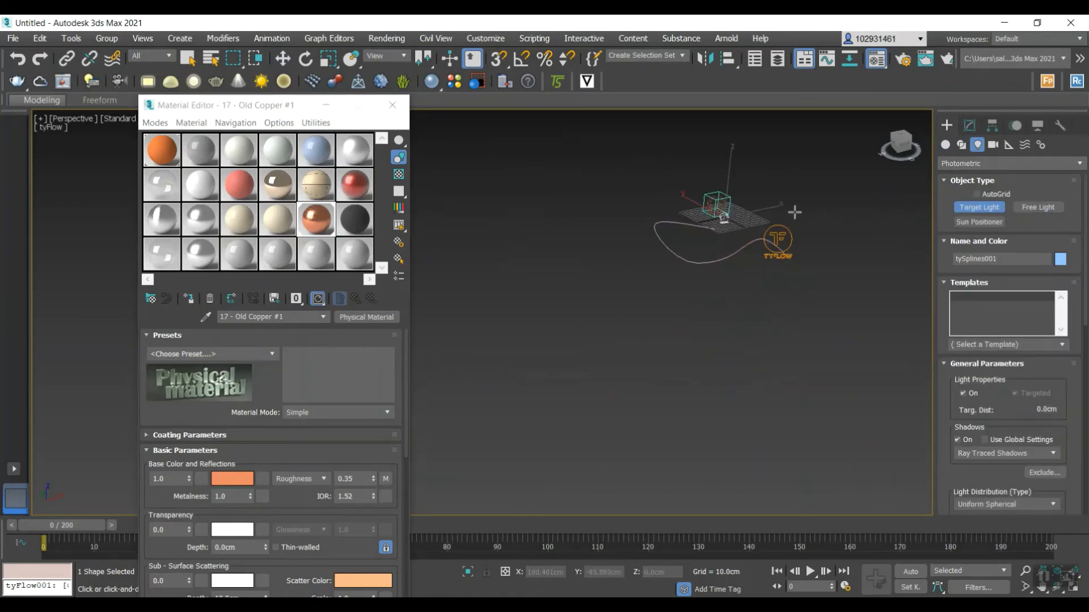
click(990, 164)
click(964, 203)
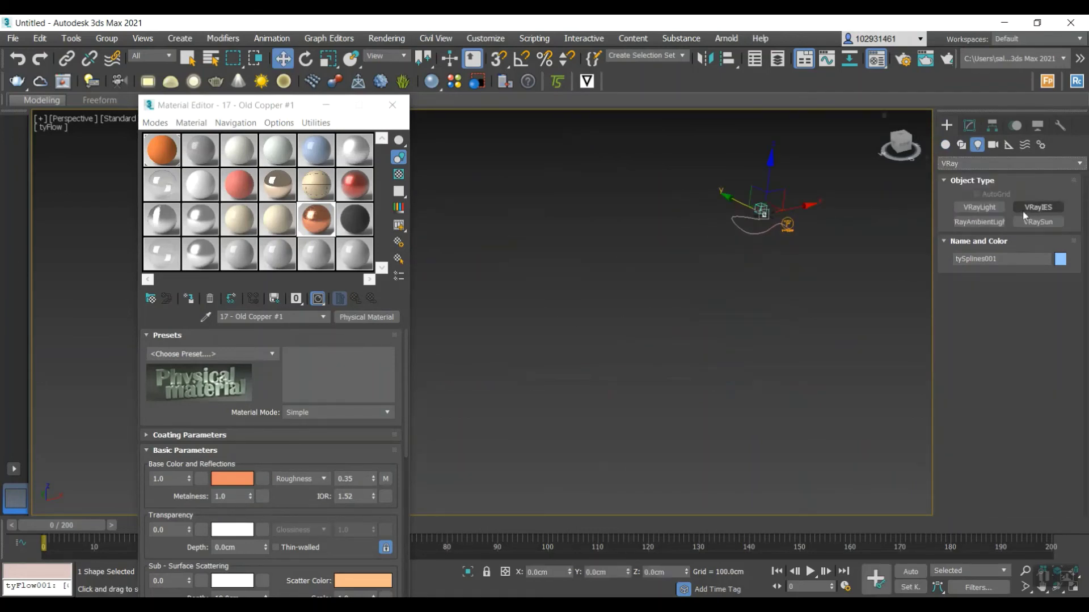
click(984, 209)
scroll(775, 213, up, 6)
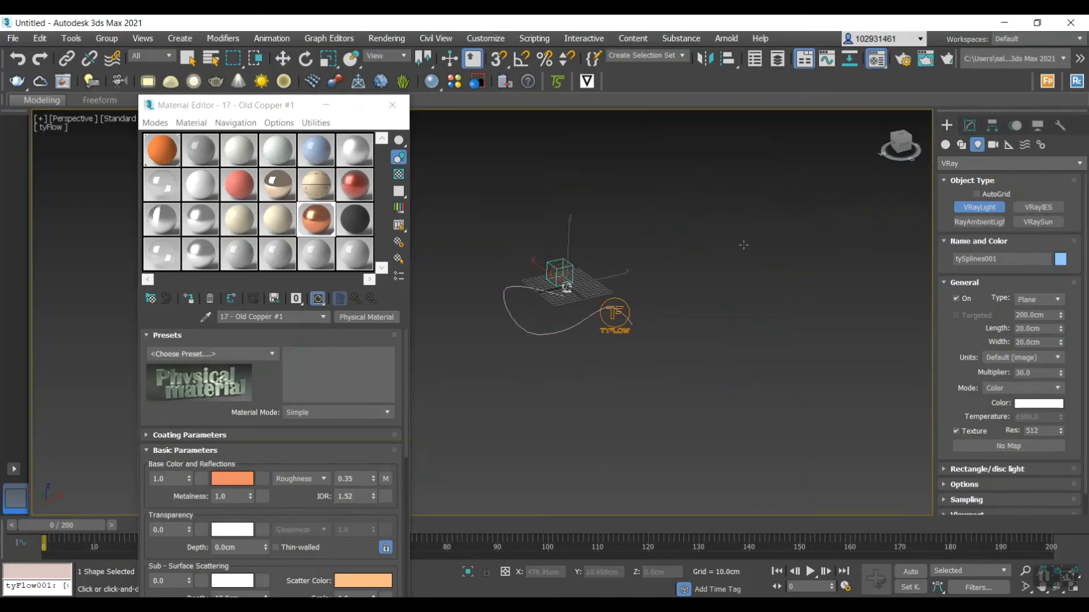
drag(743, 245, 671, 188)
click(306, 58)
click(672, 189)
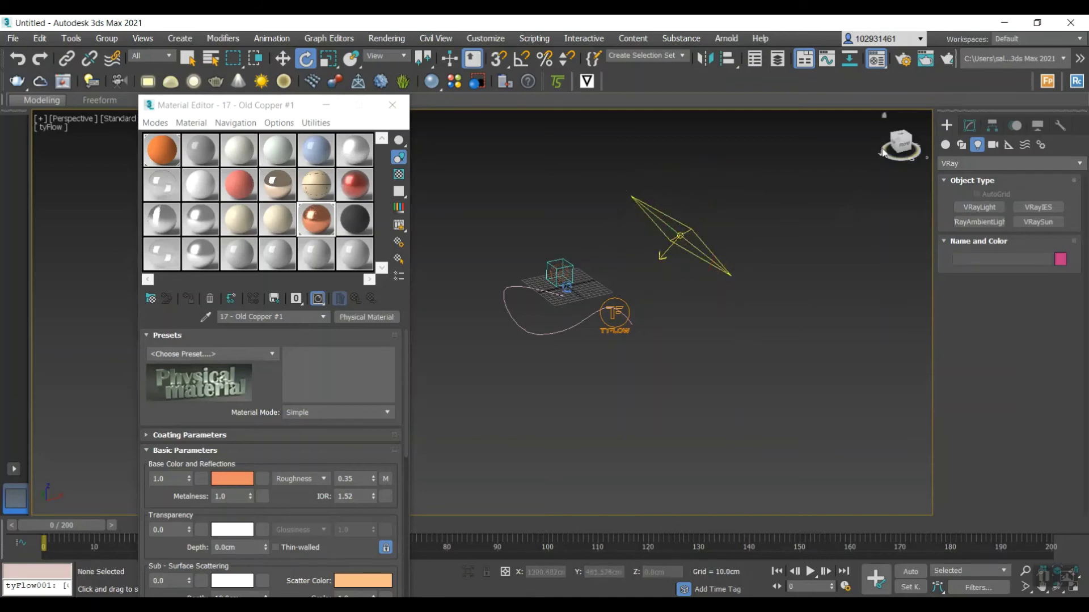
From the top view, move the plane light left along X and down along Y
click(902, 138)
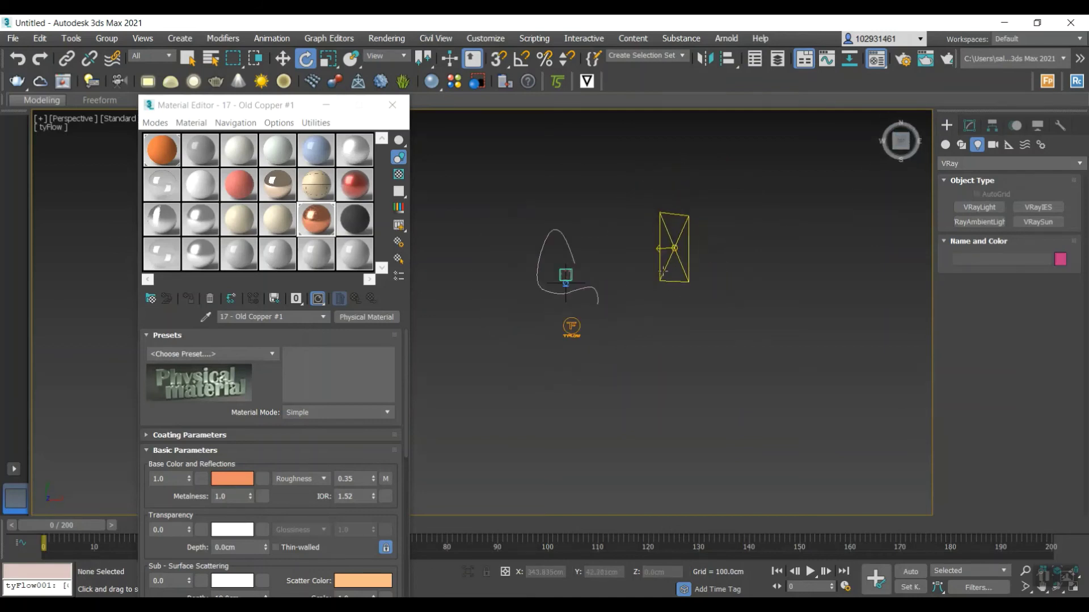
click(282, 58)
click(674, 248)
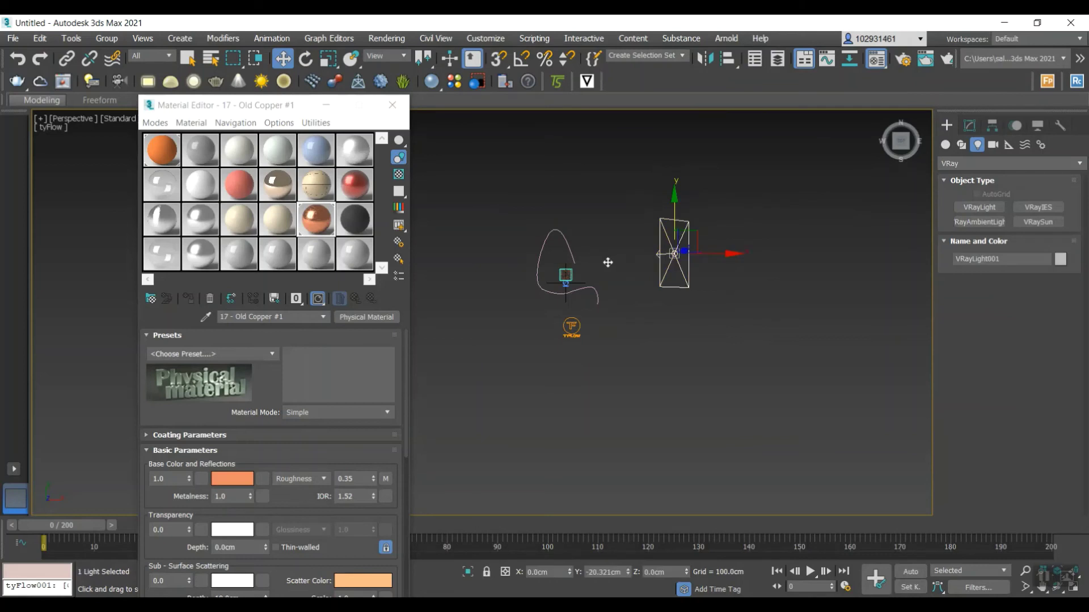
drag(717, 250, 674, 257)
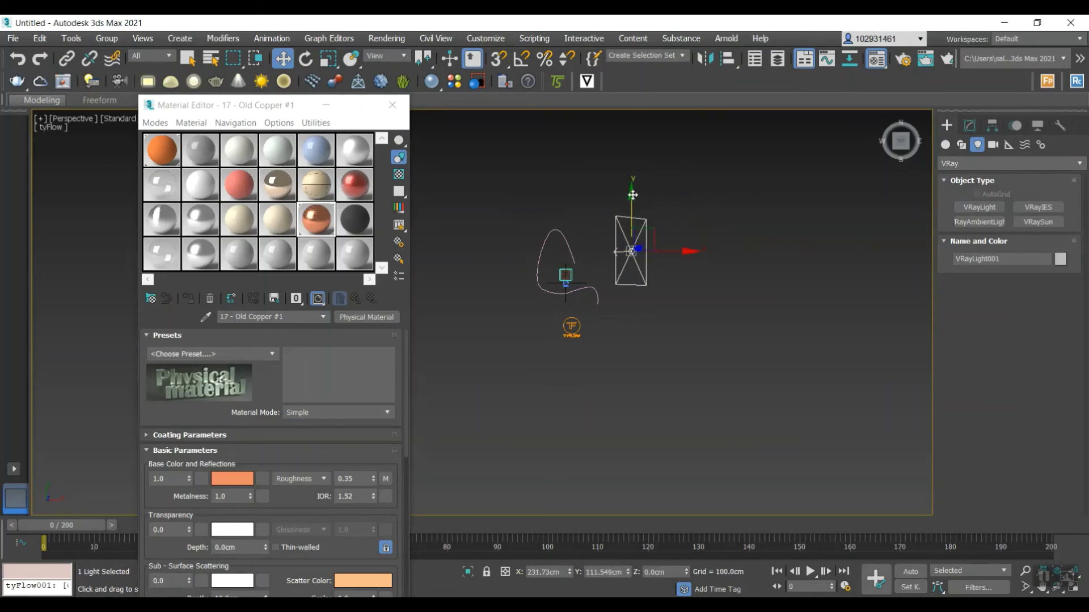
drag(632, 194, 636, 234)
Draw another V-Ray plane light and tilt it toward the tubes
click(980, 207)
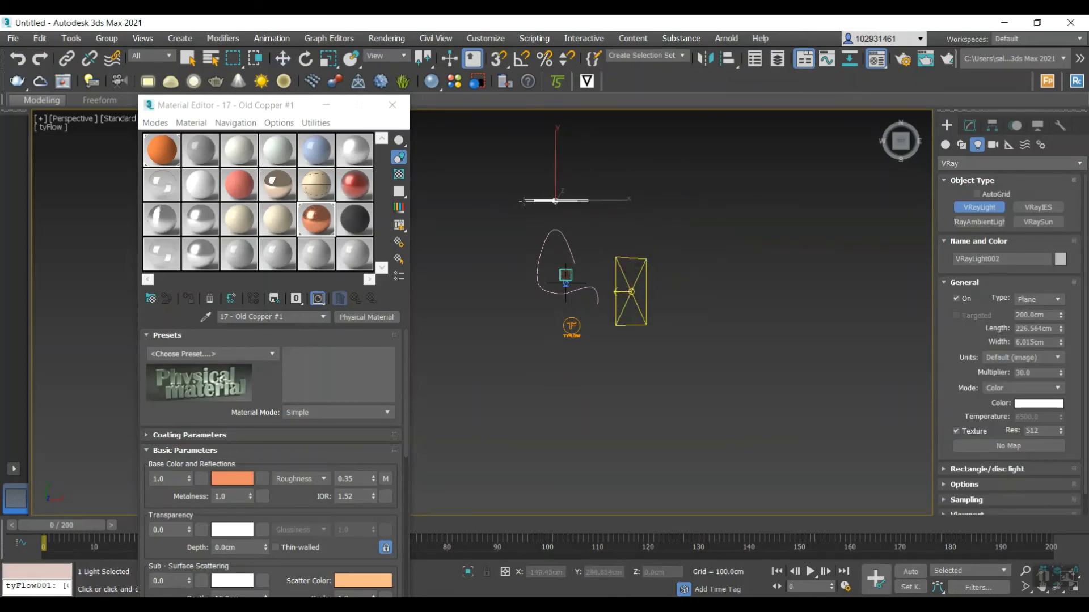
drag(588, 199, 519, 152)
alt+middle_drag(629, 325, 683, 256)
scroll(582, 165, up, 4)
click(306, 59)
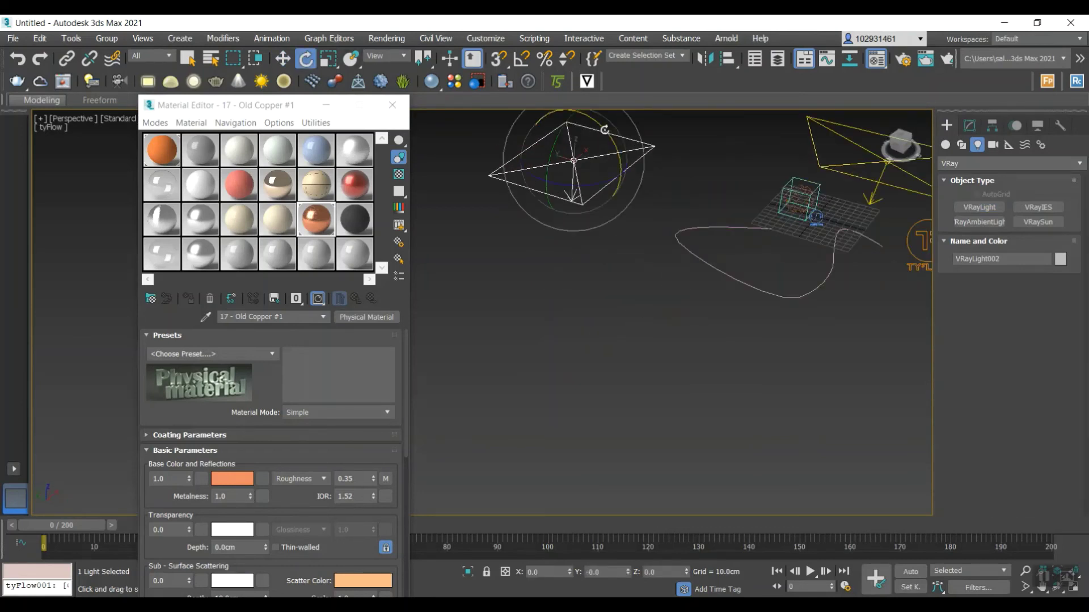
drag(610, 135, 550, 106)
click(692, 180)
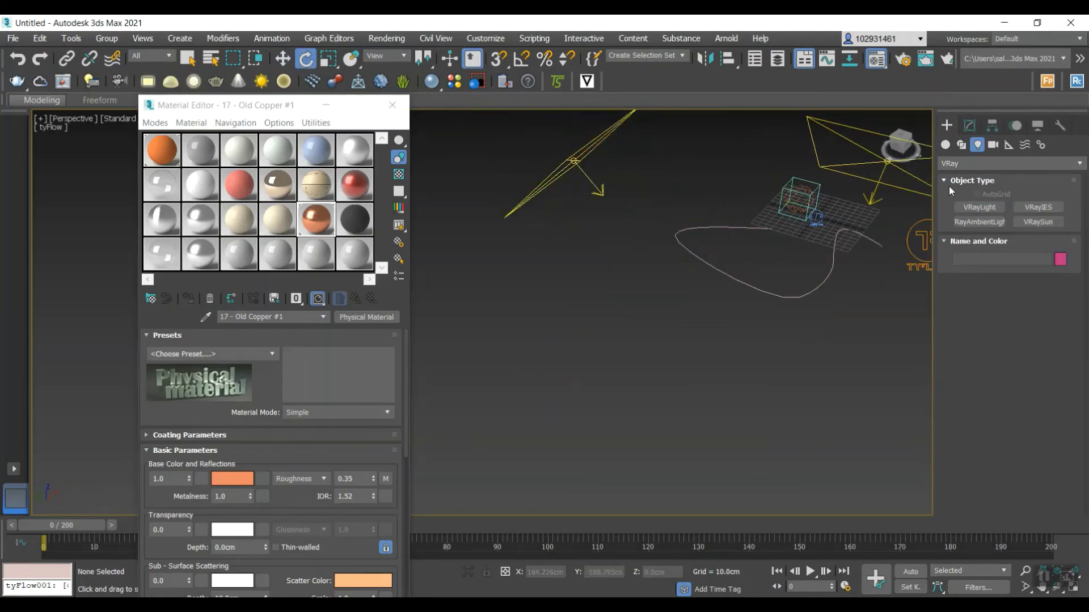
Draw a third V-Ray plane light and tilt it toward the tyFlow setup
click(965, 210)
scroll(722, 346, down, 5)
drag(659, 383, 743, 381)
click(313, 60)
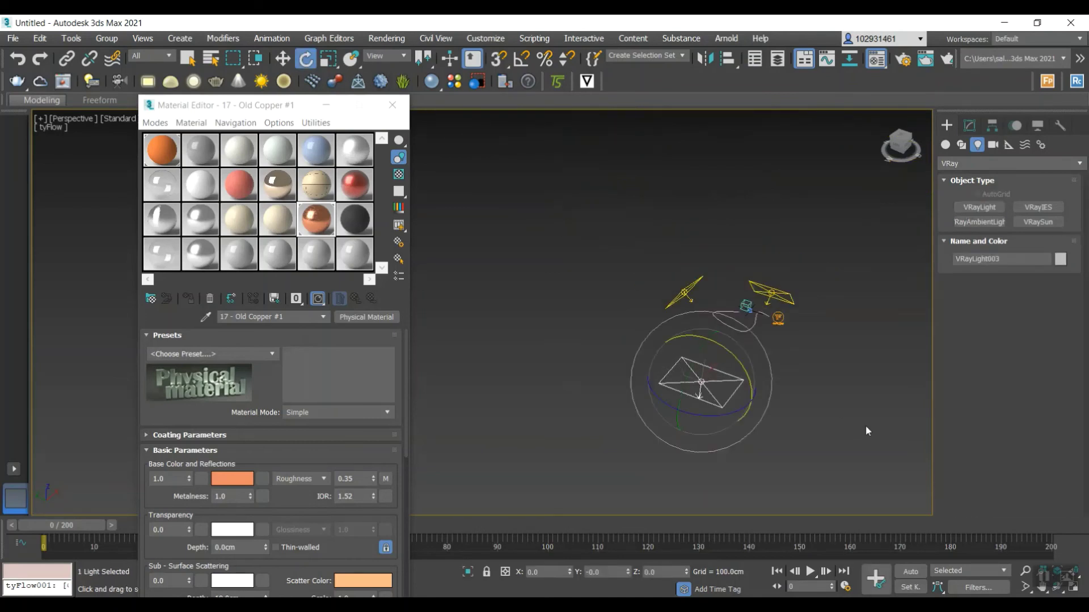
alt+middle_drag(865, 425, 778, 405)
drag(724, 344, 629, 324)
click(858, 444)
Drag the time slider to about frame 128 so the particles appear
scroll(727, 373, down, 5)
scroll(771, 374, up, 6)
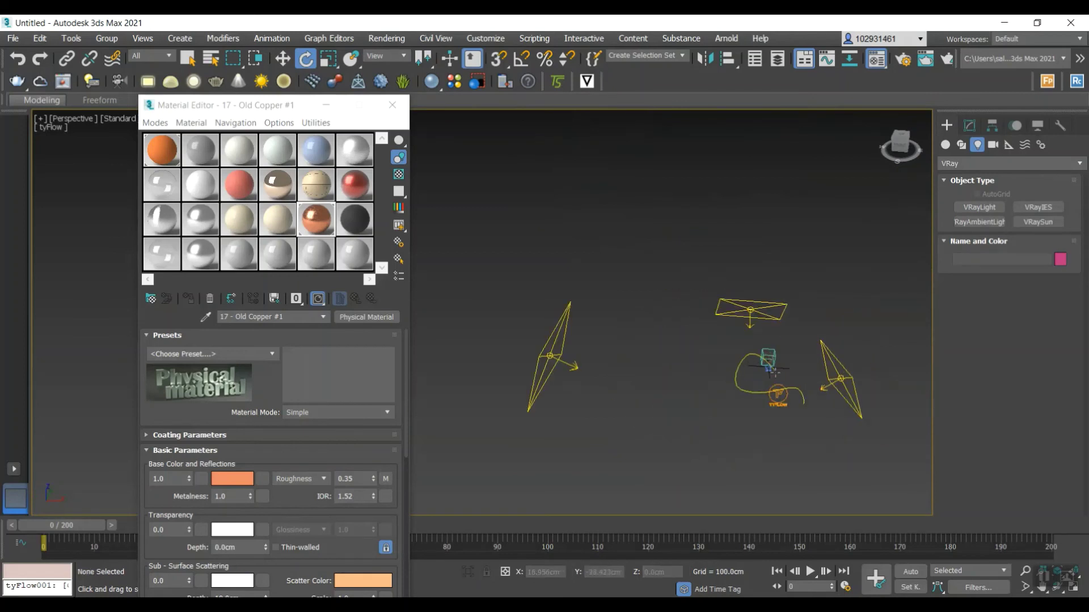
alt+middle_drag(769, 479, 791, 458)
scroll(737, 364, down, 4)
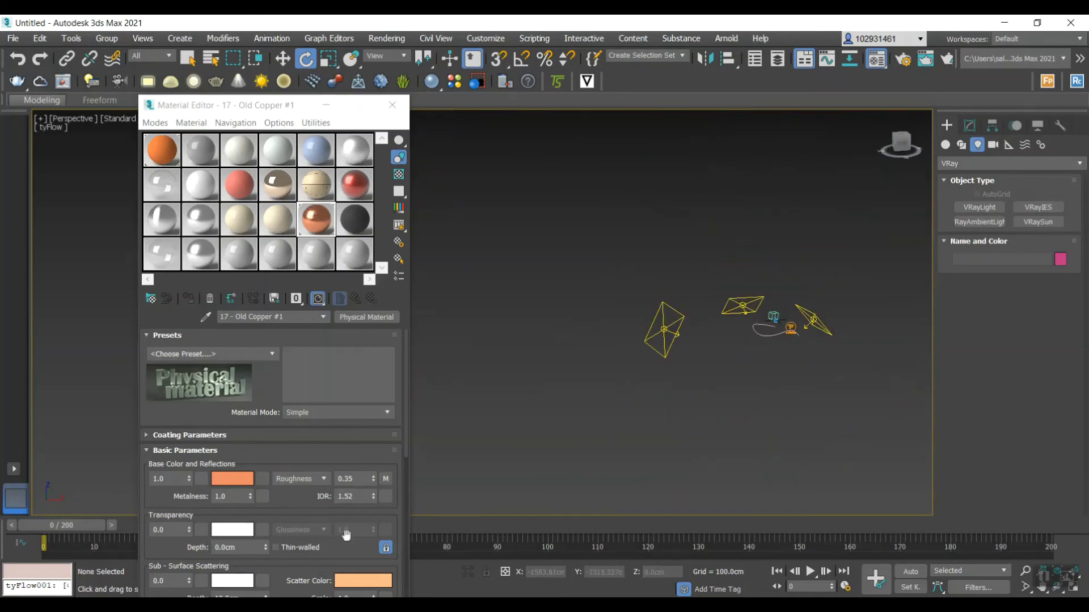
drag(81, 527, 800, 547)
Orbit and pan around the ribbon, then close the Material Editor
key(e)
scroll(833, 406, up, 10)
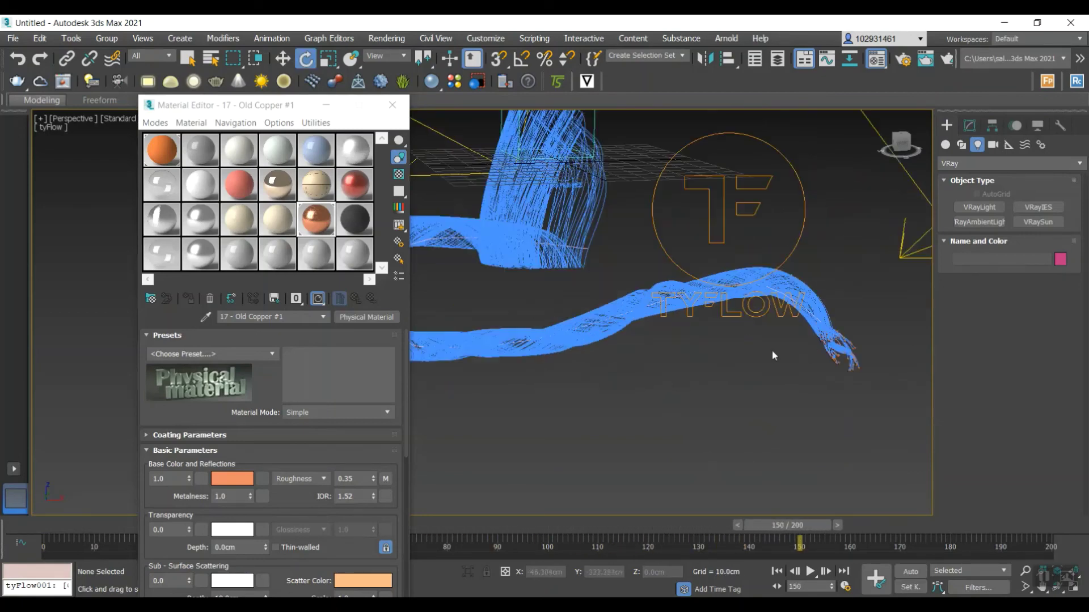
alt+middle_drag(834, 406, 842, 406)
middle_drag(721, 392, 890, 456)
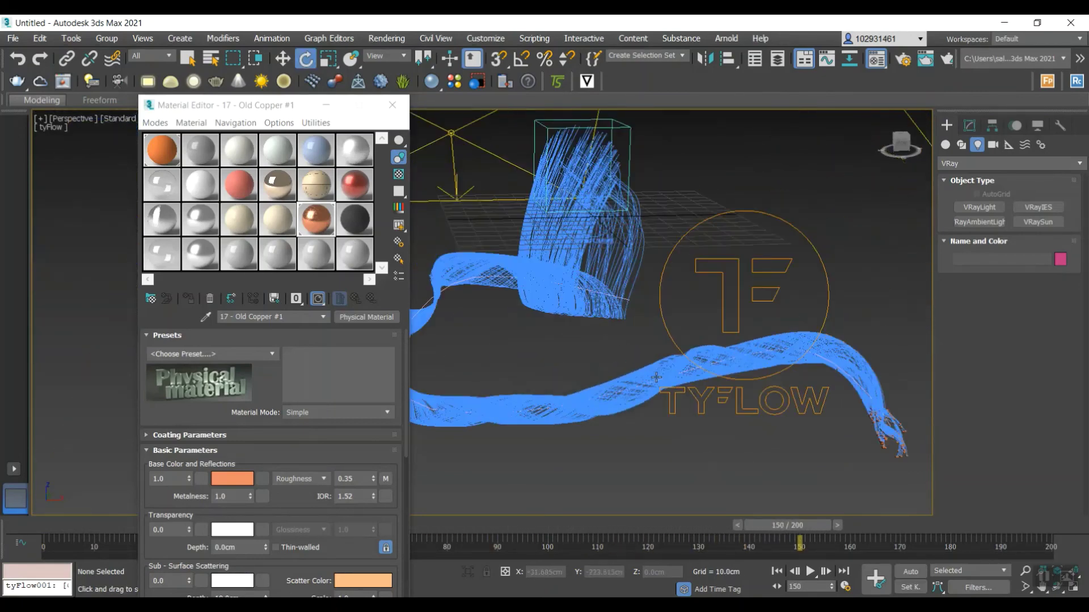
scroll(658, 381, down, 2)
alt+middle_drag(574, 397, 613, 400)
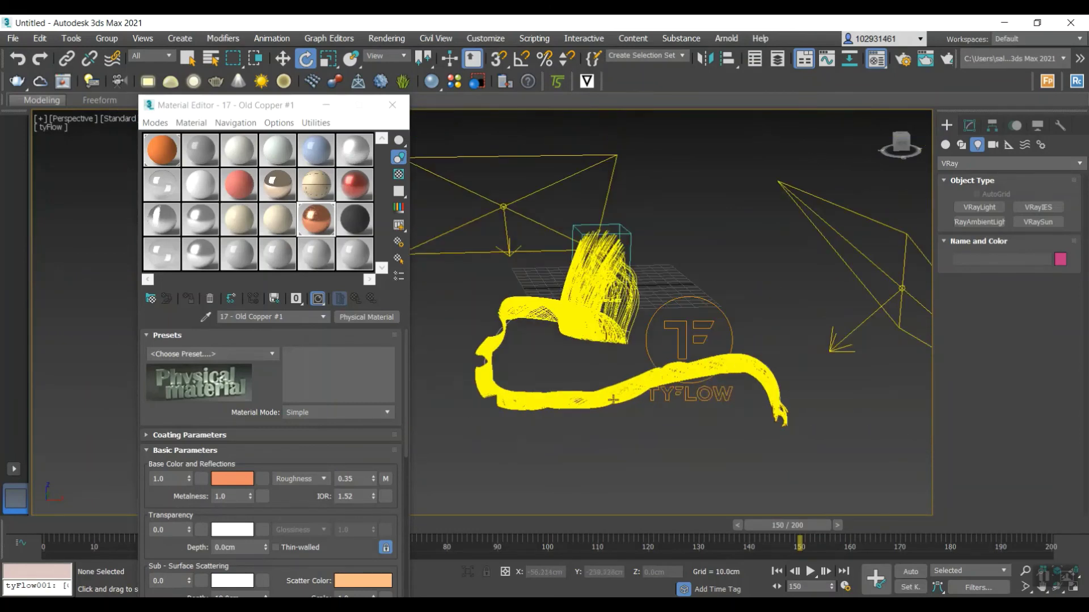
click(393, 105)
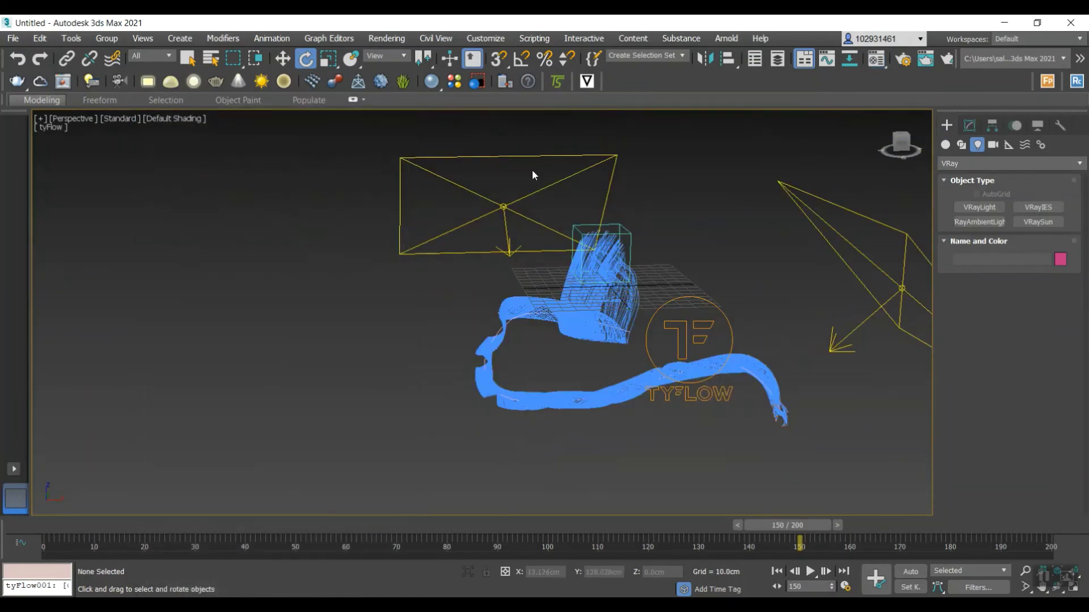
Preview the copper ribbon with V-Ray Viewport IPR, accepting the Substance scripts
click(127, 117)
click(170, 146)
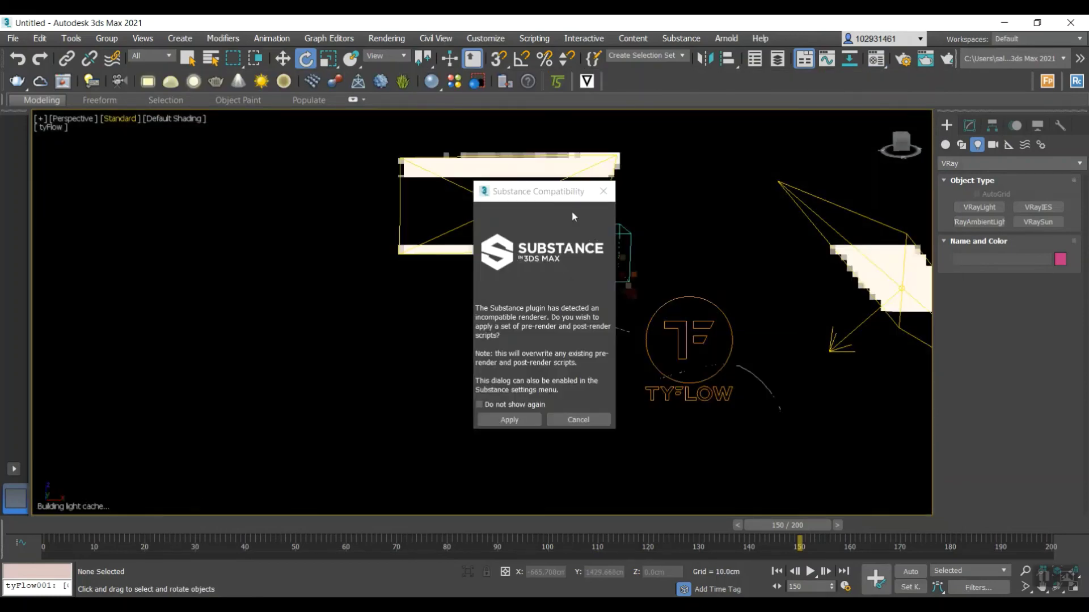
click(509, 419)
scroll(625, 386, up, 5)
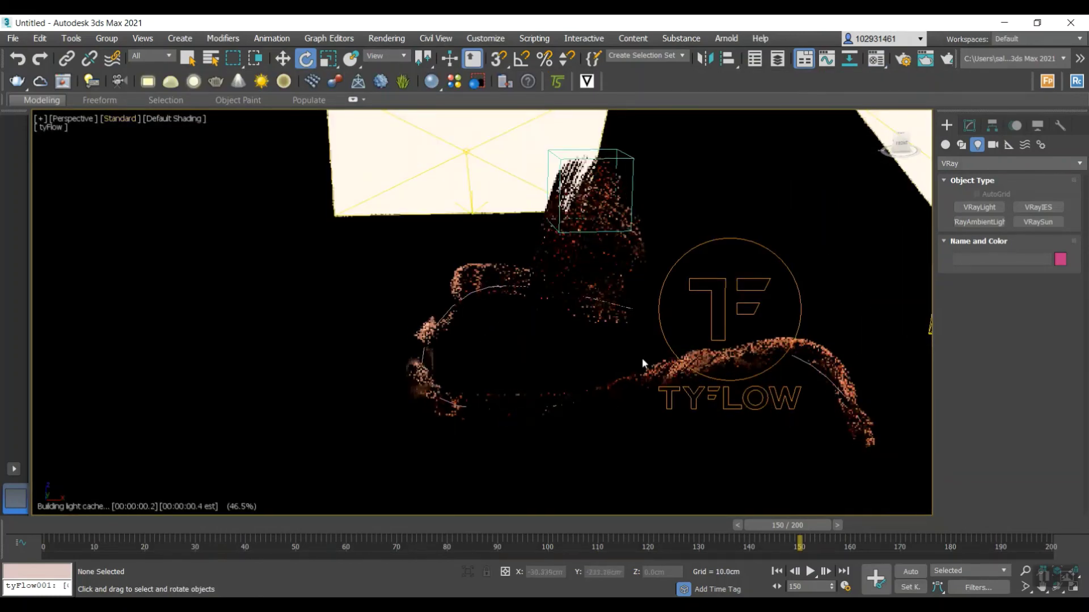
scroll(676, 359, up, 3)
scroll(649, 338, down, 3)
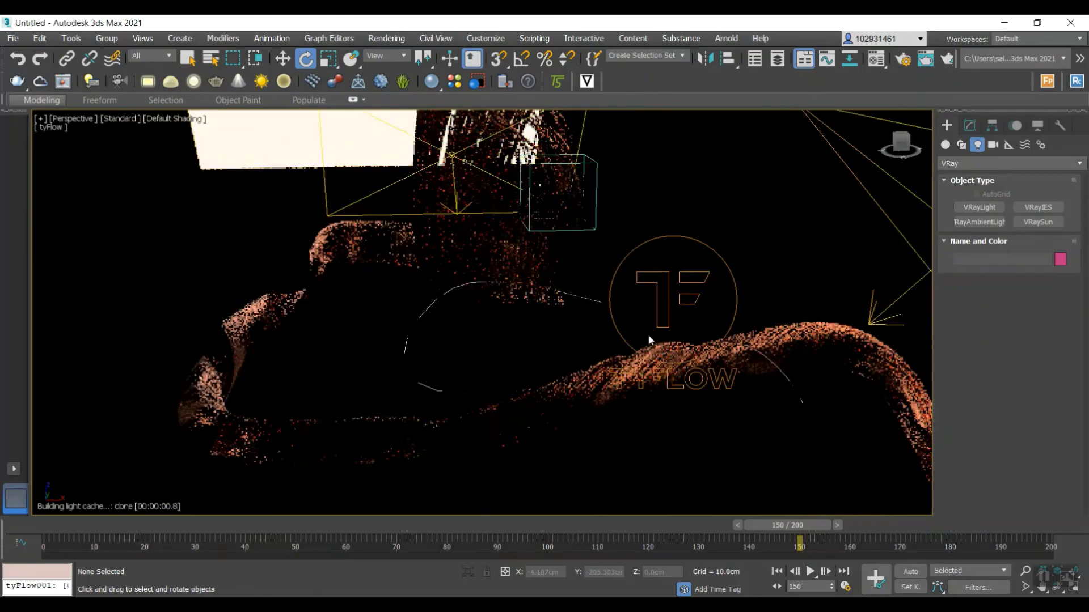
scroll(787, 378, up, 5)
scroll(798, 395, down, 8)
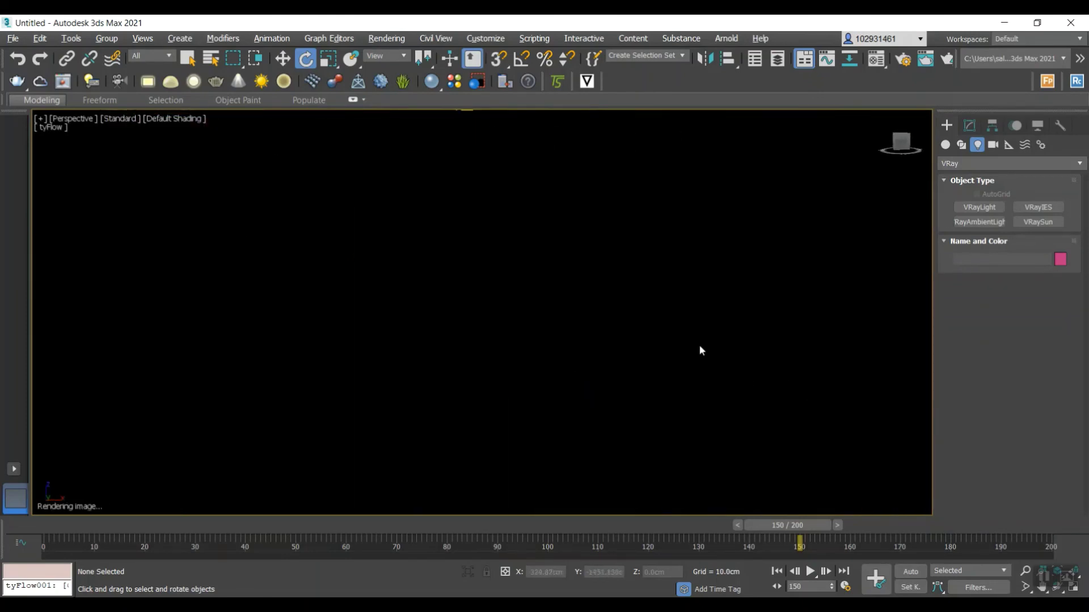
scroll(703, 310, up, 5)
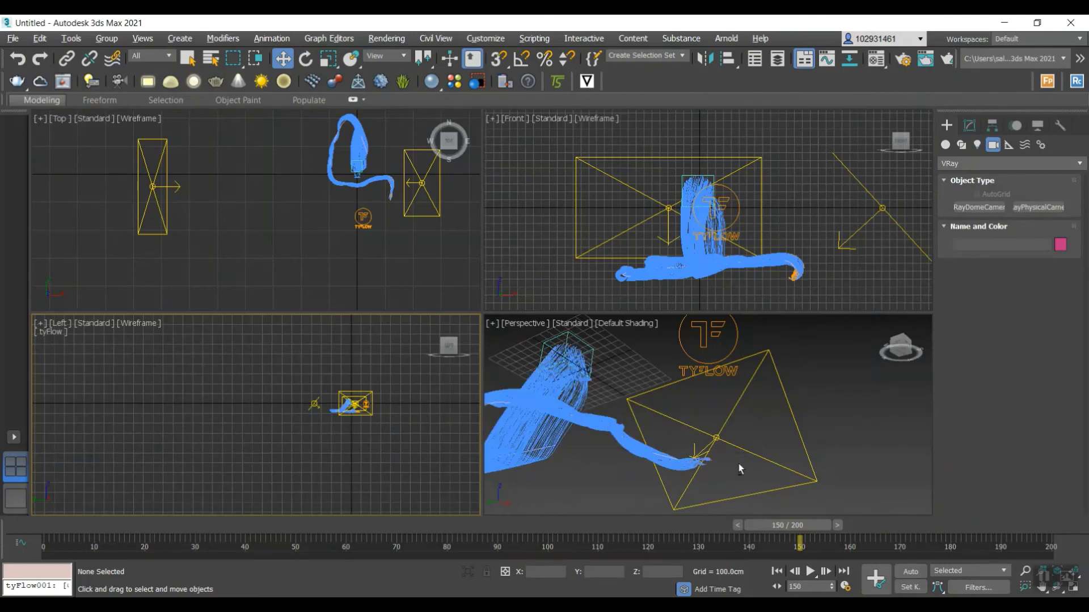
alt+middle_drag(739, 465, 684, 415)
scroll(683, 455, up, 5)
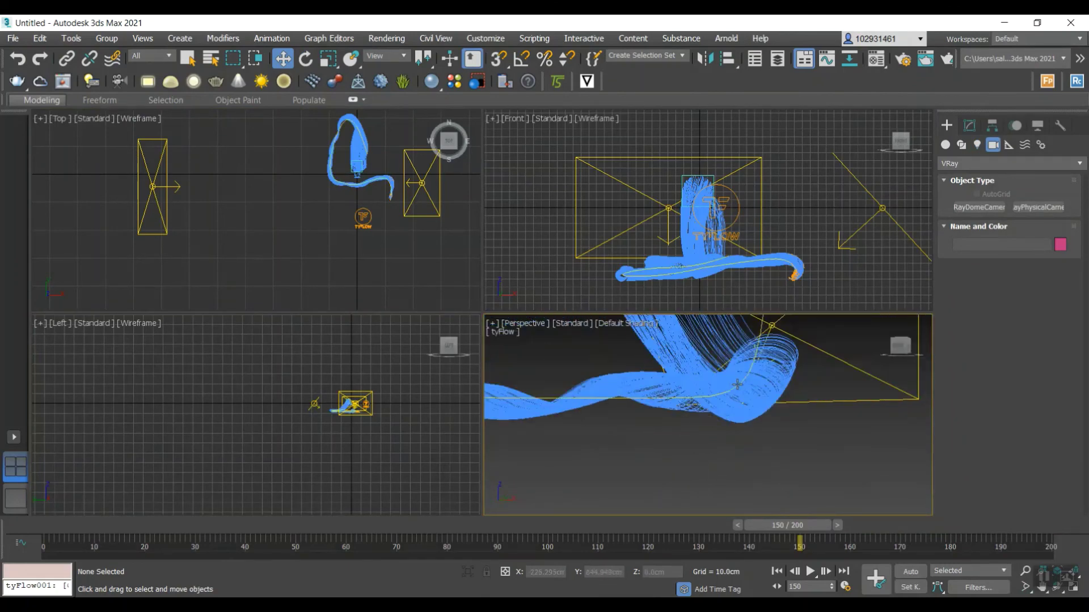
Maximize the Perspective viewport with Alt+W, zoom in, and start V-Ray Viewport IPR
key(alt+w)
scroll(584, 364, down, 5)
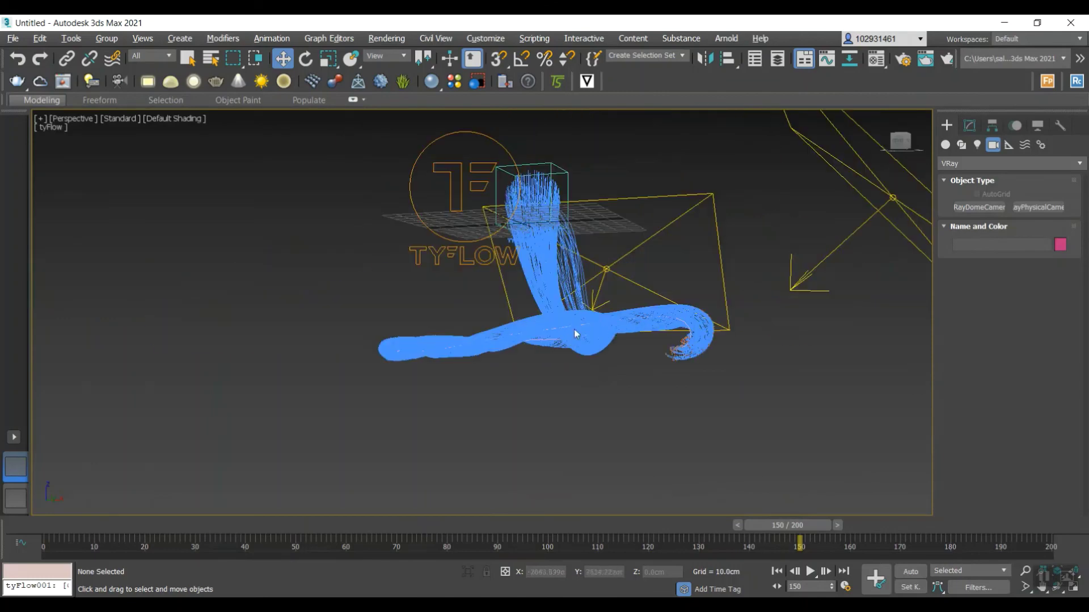
scroll(571, 311, up, 1)
scroll(664, 288, up, 3)
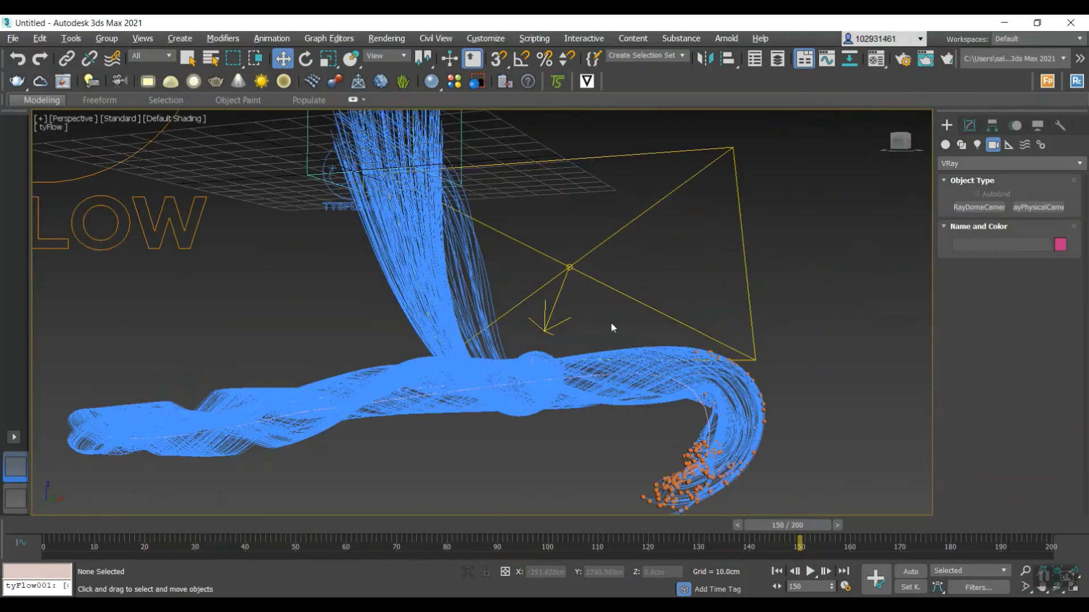
click(126, 122)
click(142, 144)
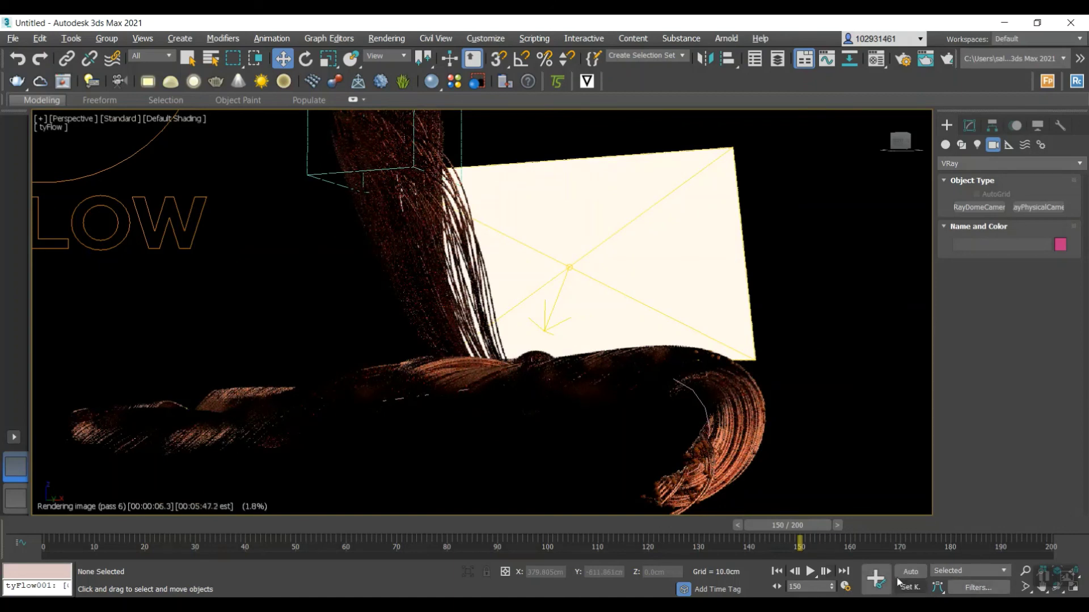
Play the animation, stop it at frame 143, and zoom while IPR refines the copper strands
click(814, 574)
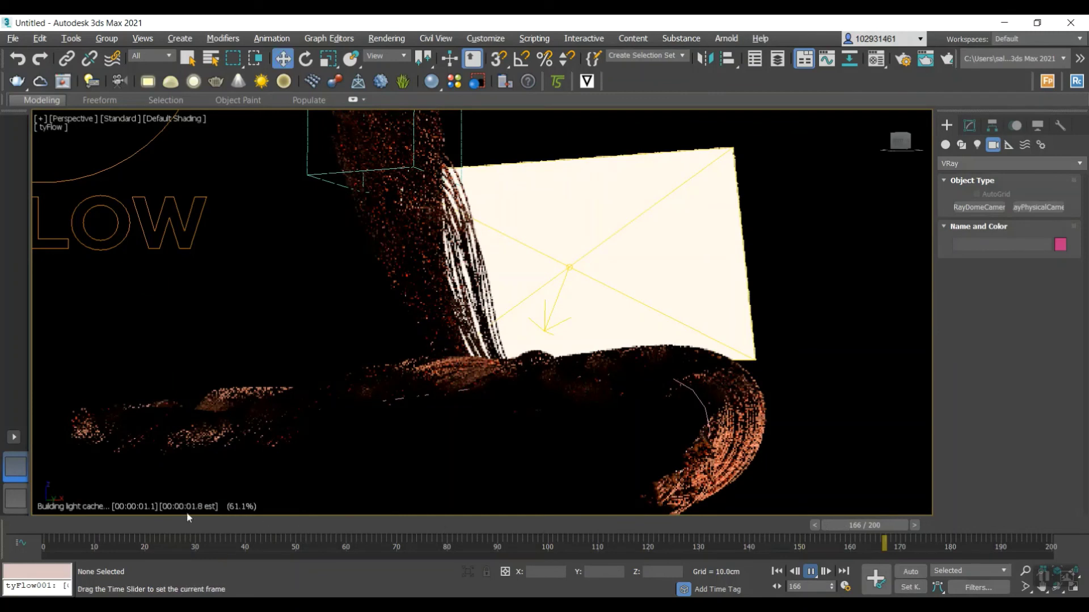
drag(189, 524, 736, 538)
key(w)
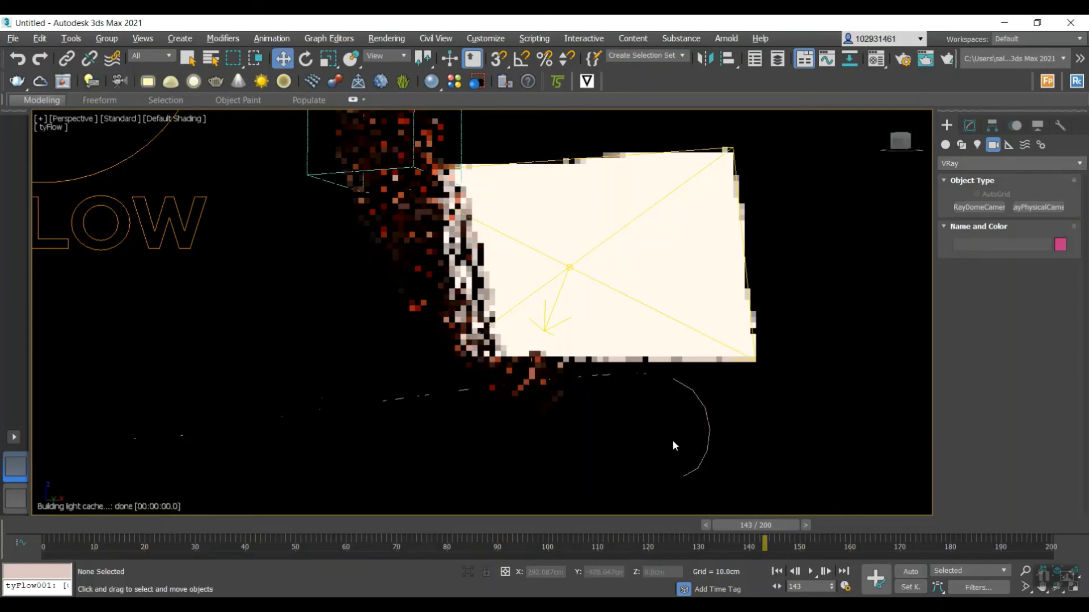
scroll(672, 440, up, 5)
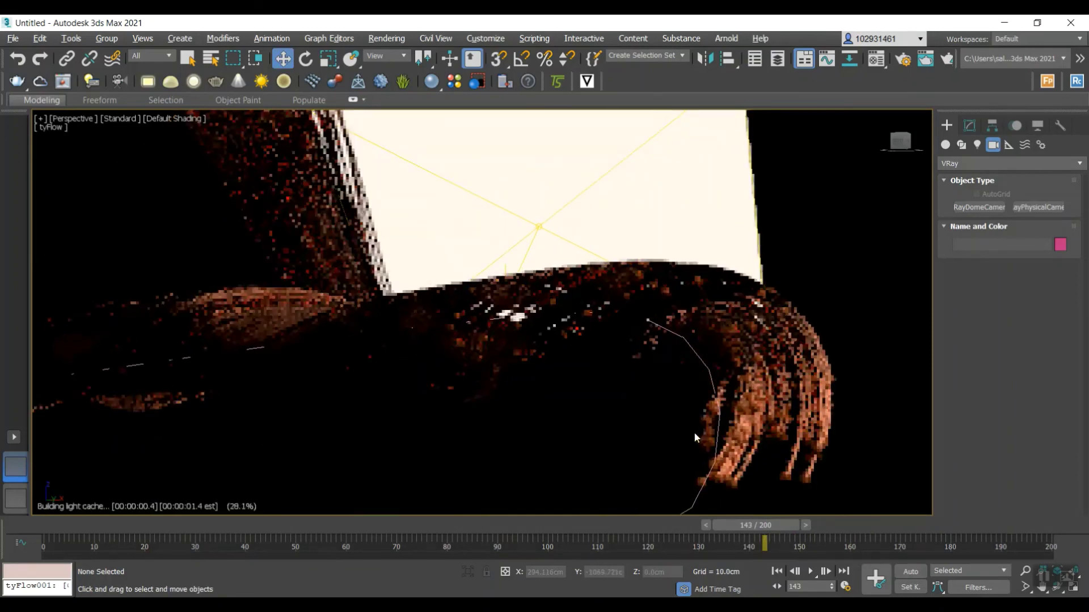
scroll(694, 432, up, 6)
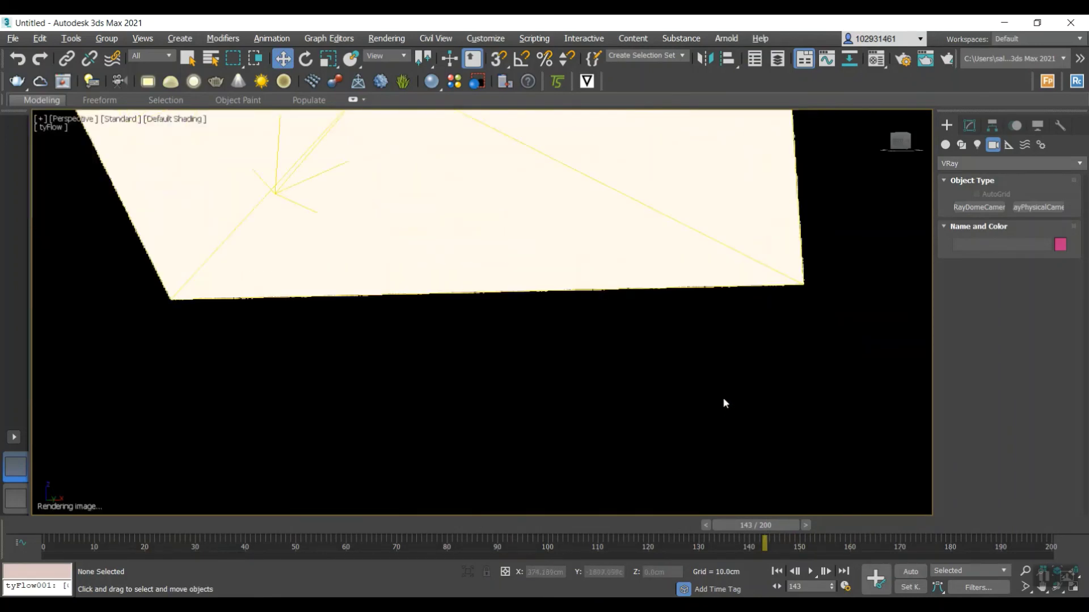
scroll(719, 391, down, 6)
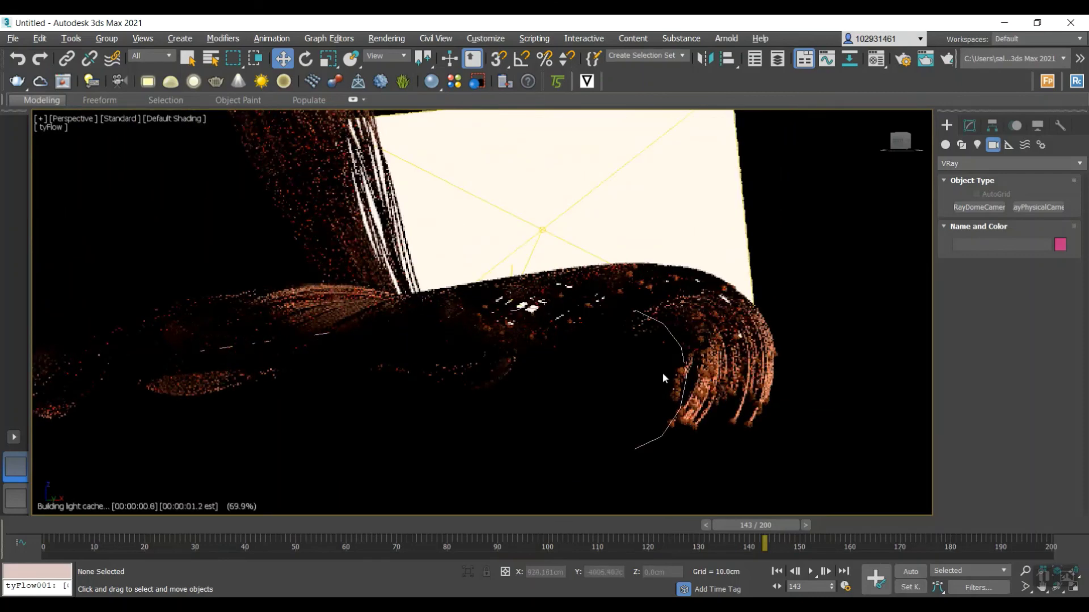
scroll(663, 372, up, 3)
scroll(679, 363, down, 3)
scroll(669, 365, up, 3)
scroll(654, 364, down, 3)
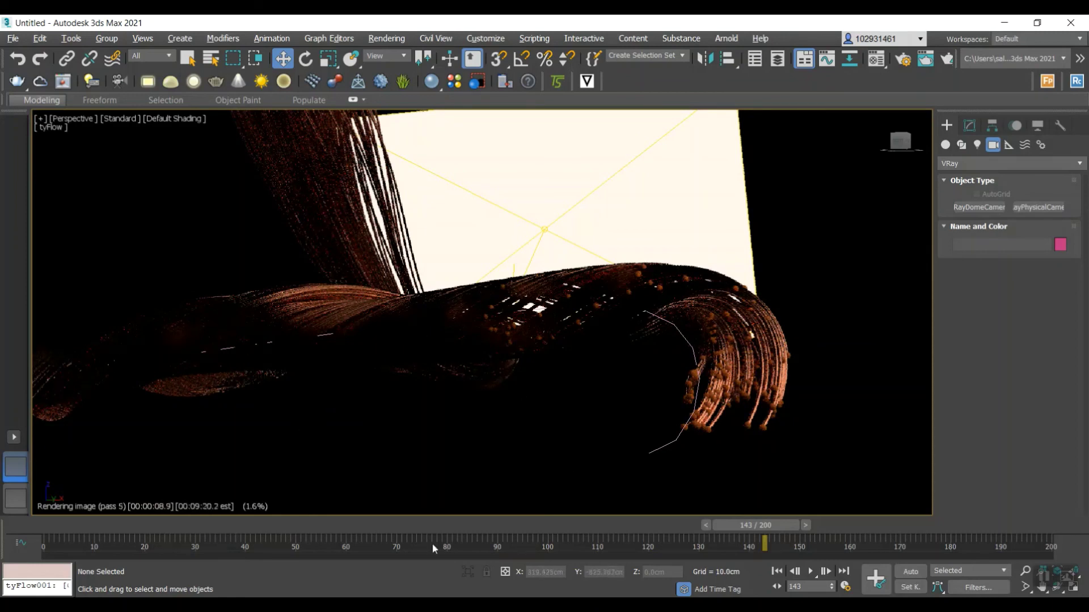
click(118, 118)
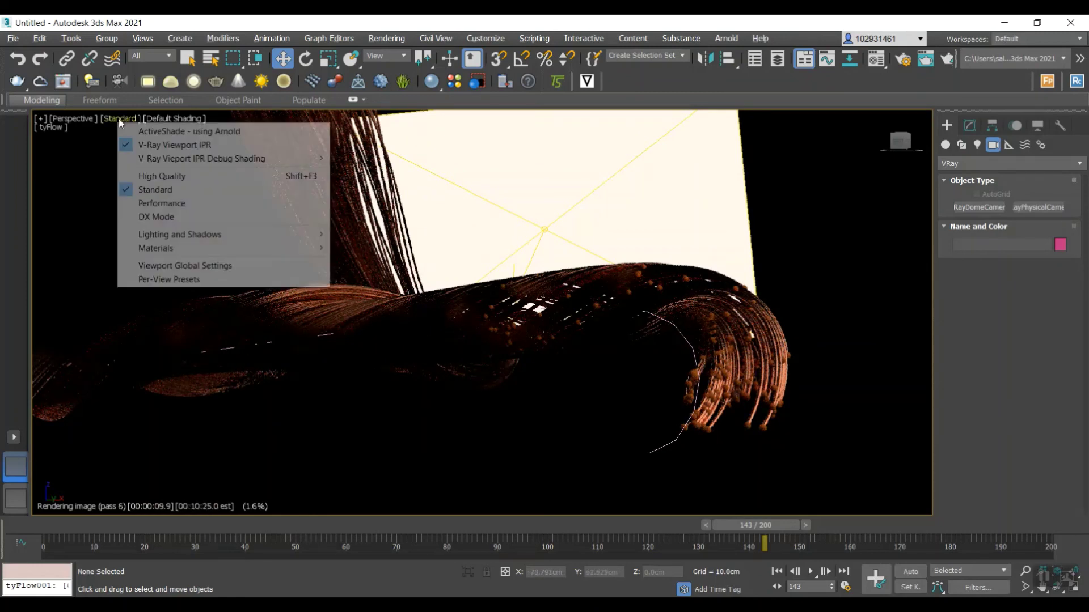
Turn off V-Ray Viewport IPR and scrub the time slider to frame 184
click(147, 146)
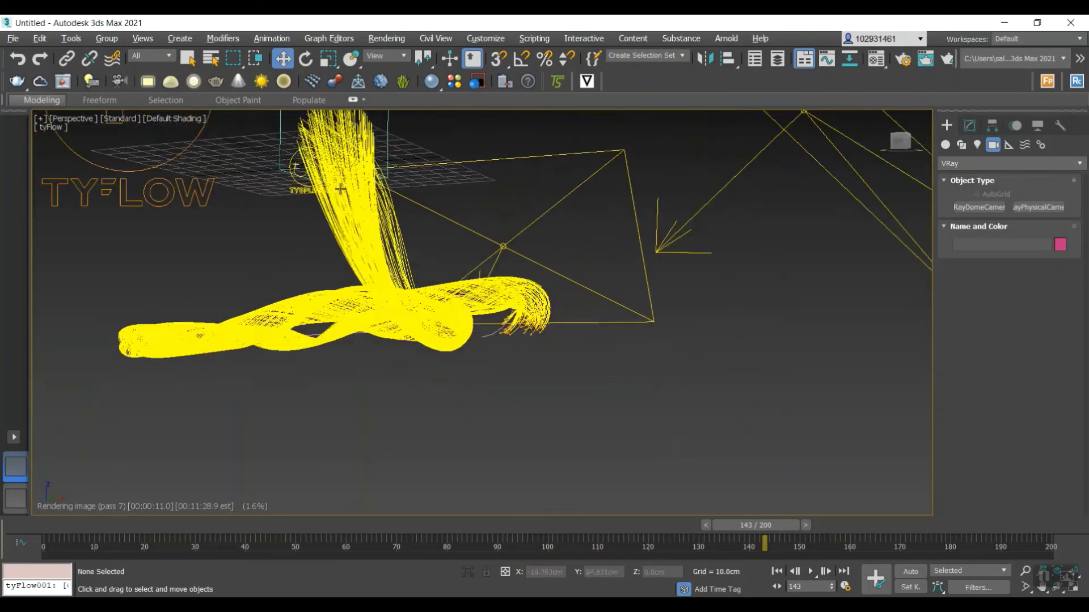
scroll(340, 189, up, 1)
scroll(334, 376, down, 5)
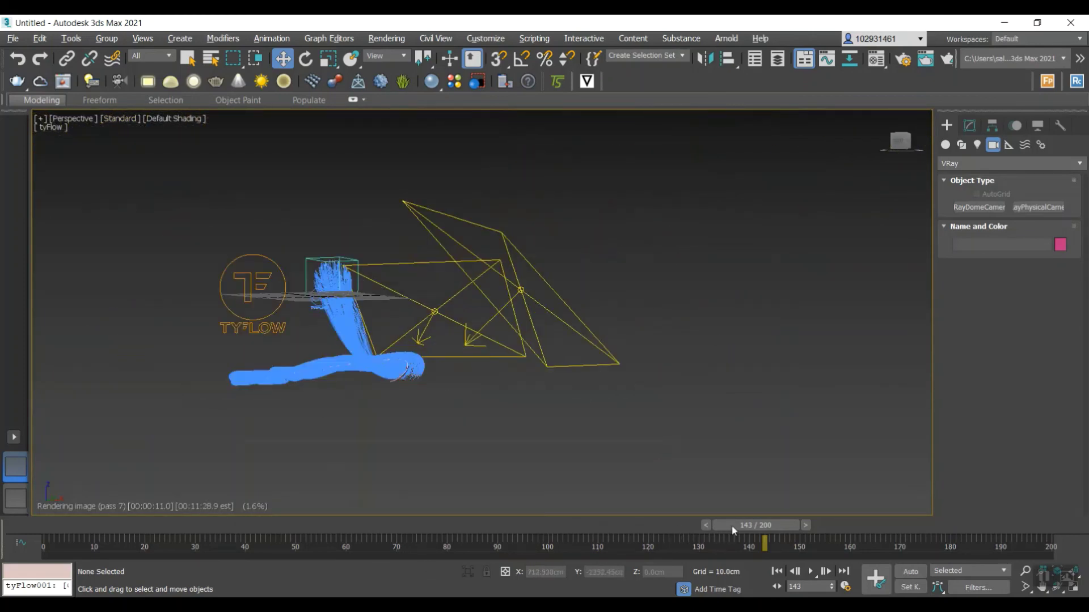
drag(732, 530, 936, 528)
key(w)
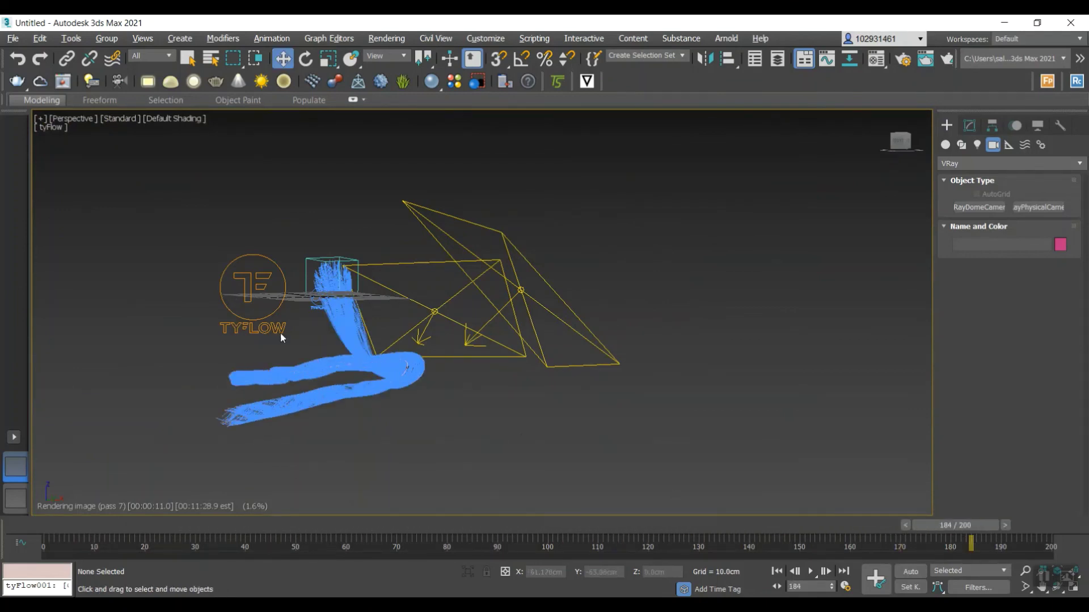